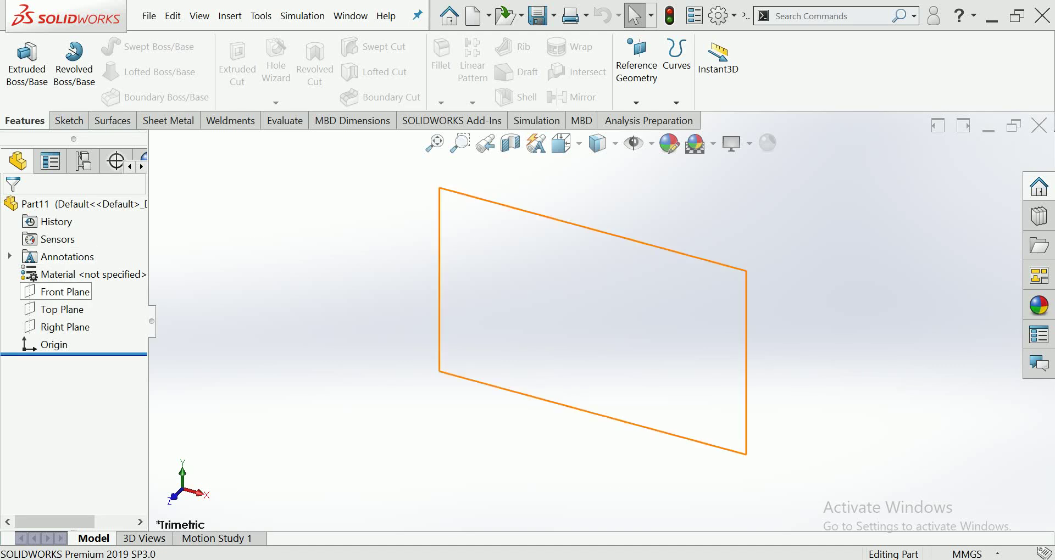
- On the Right Plane, sketch a short vertical line down from the origin and a long line angled up-right
left_click(65, 327)
left_click(85, 304)
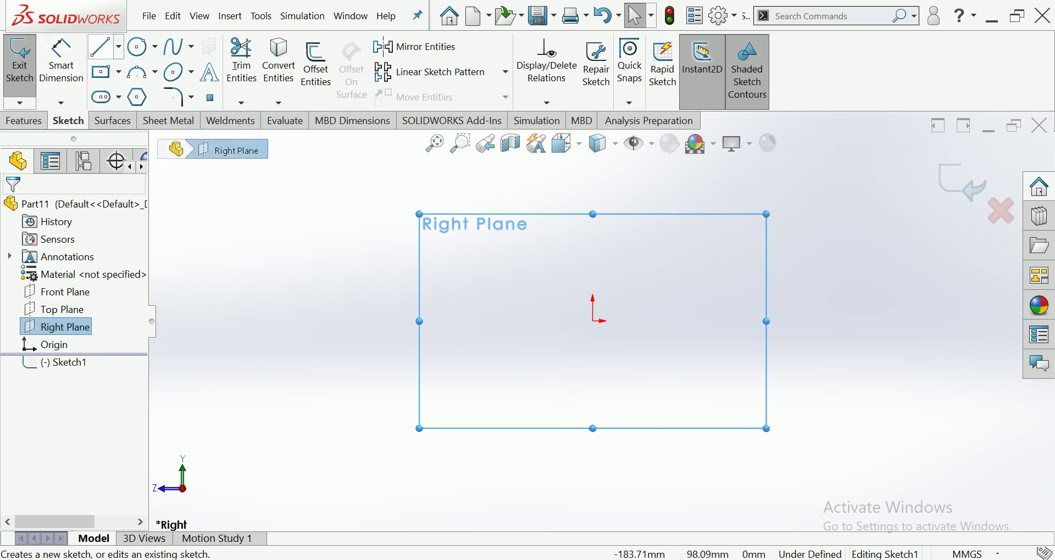
key("l")
scroll(677, 259, "down", 1)
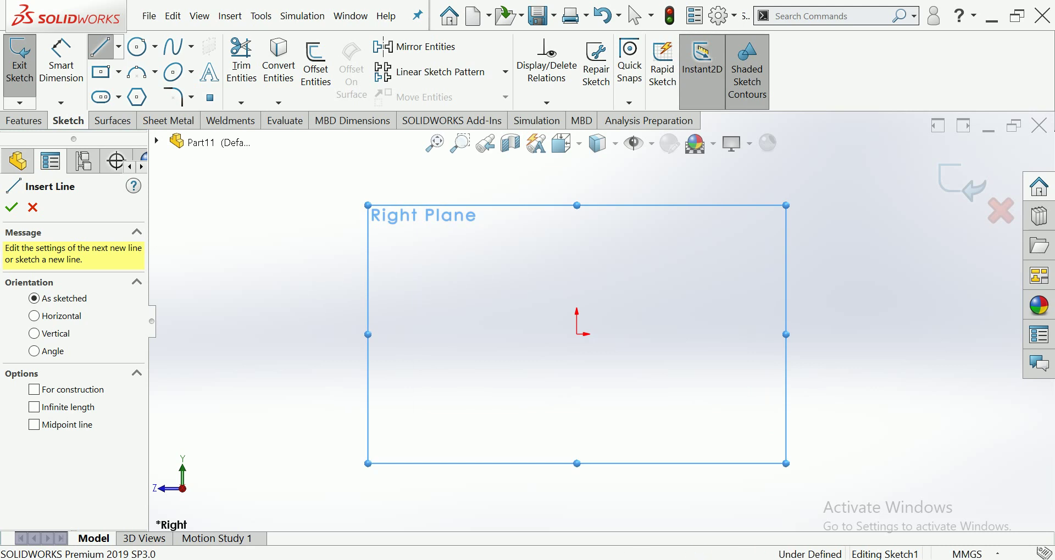
left_click(576, 398)
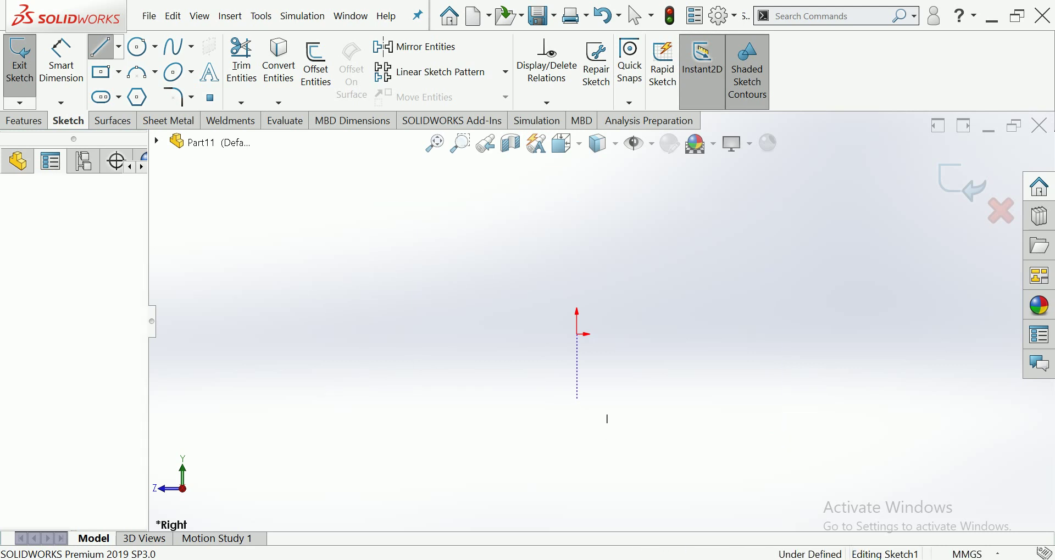
scroll(758, 275, "up", 1)
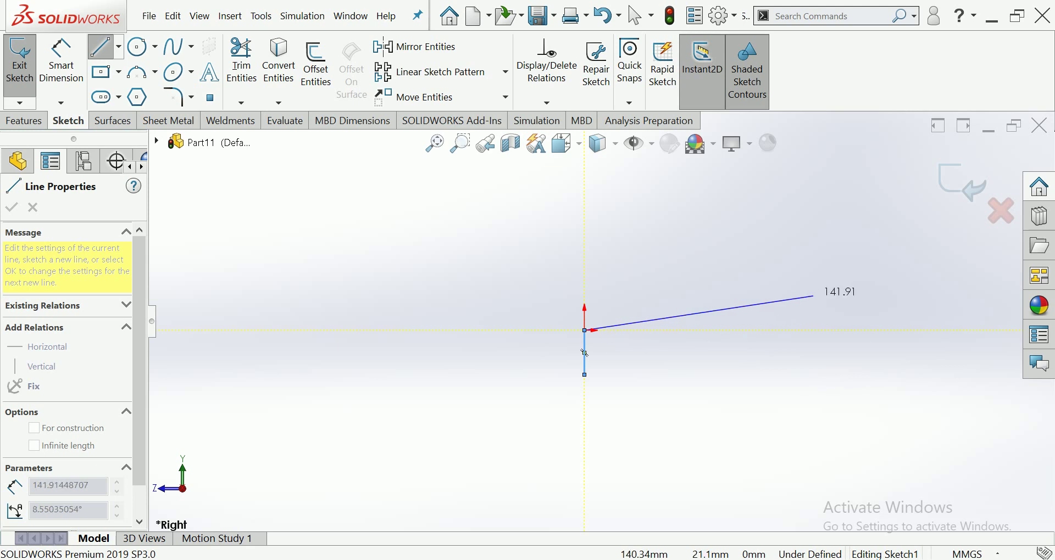
left_click(815, 296)
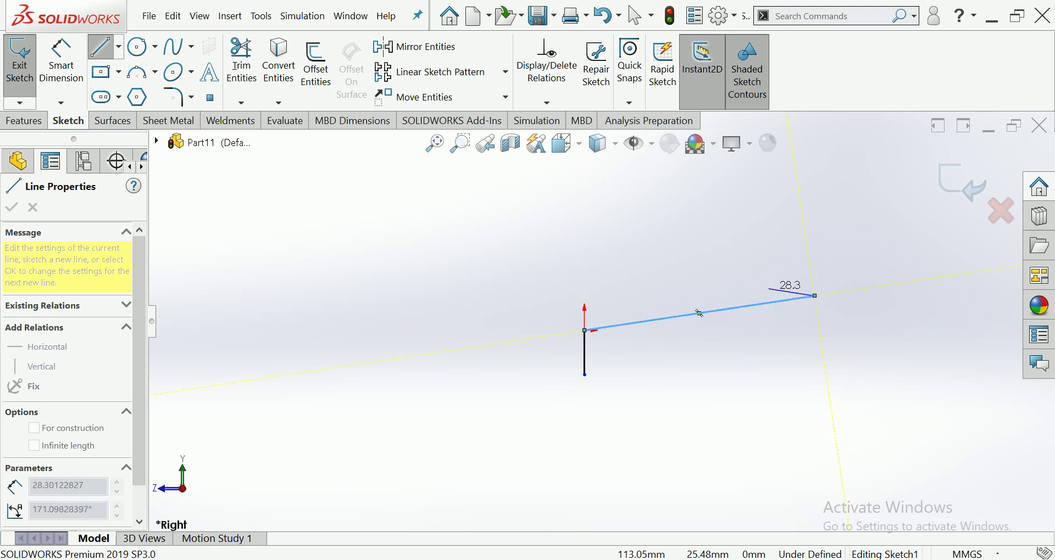
key("Escape")
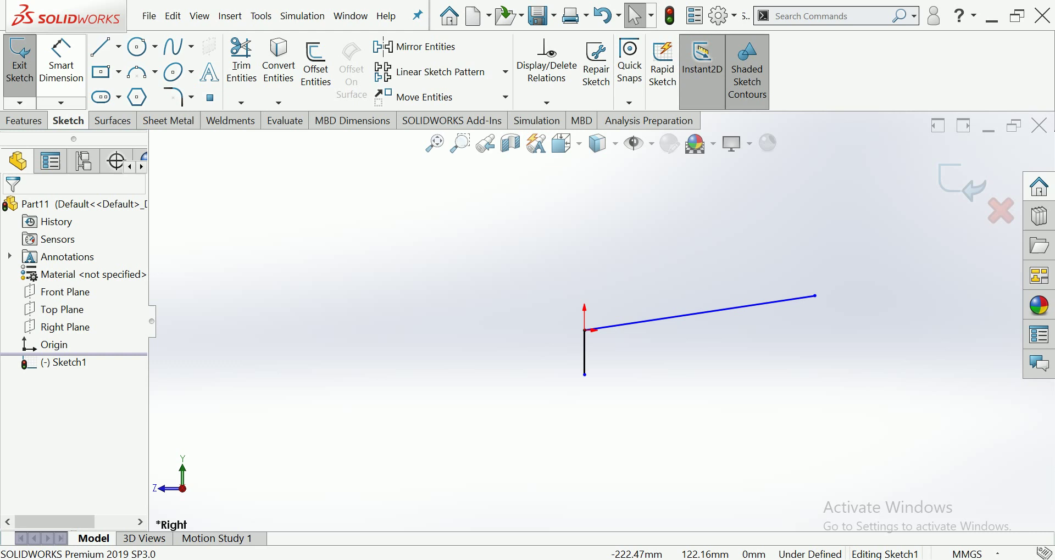
- Dimension the sketch's overall horizontal width as 200
left_click(61, 61)
left_click(585, 352)
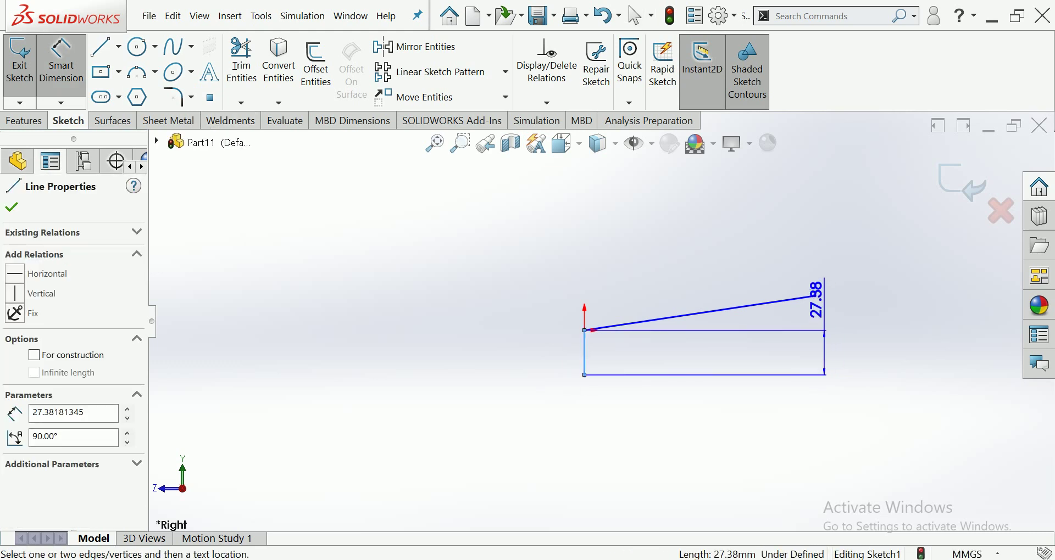
left_click(815, 295)
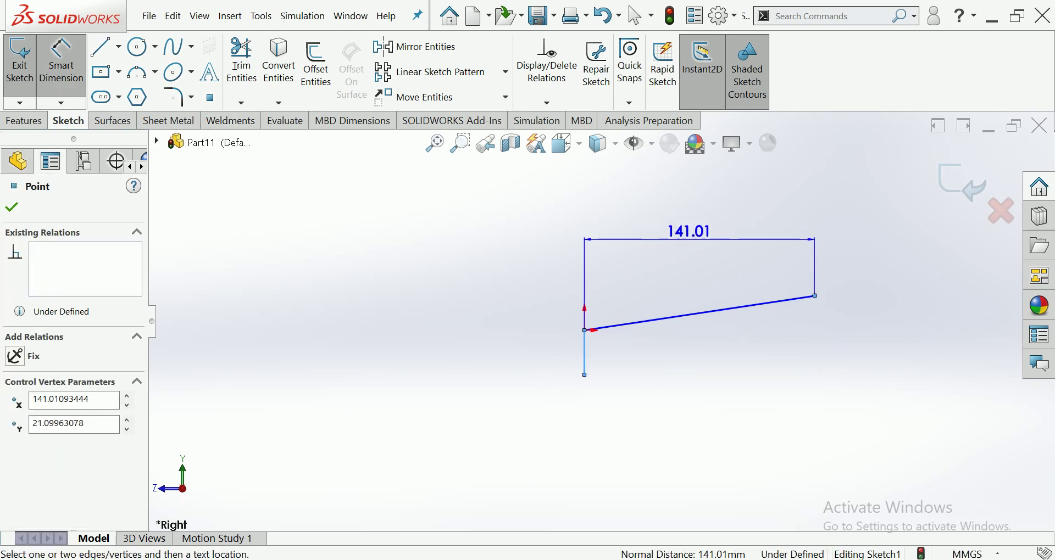
left_click(697, 230)
type("1")
key("BackSpace")
type("200")
key("Return")
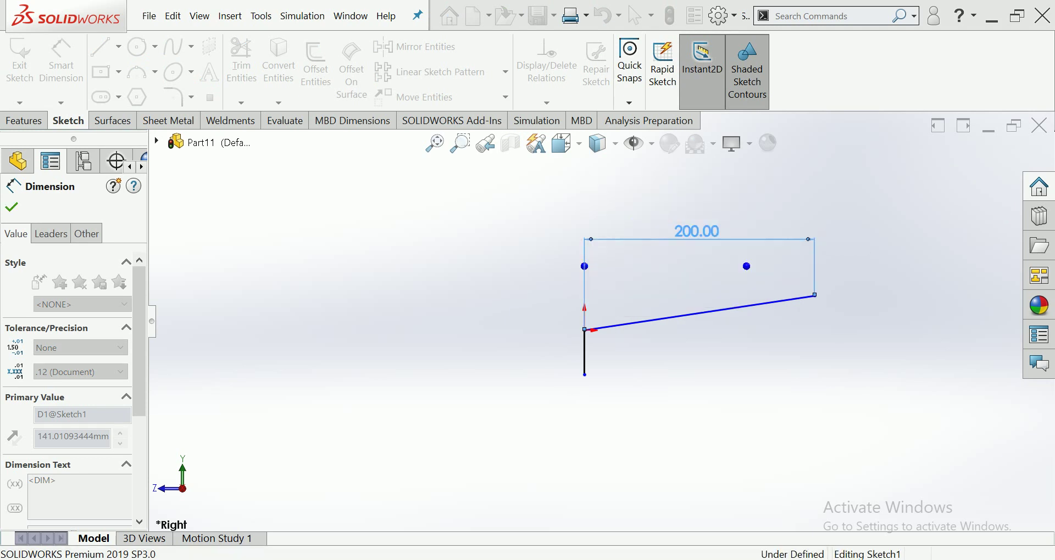
- Set the vertical line's length to 50
left_click(584, 352)
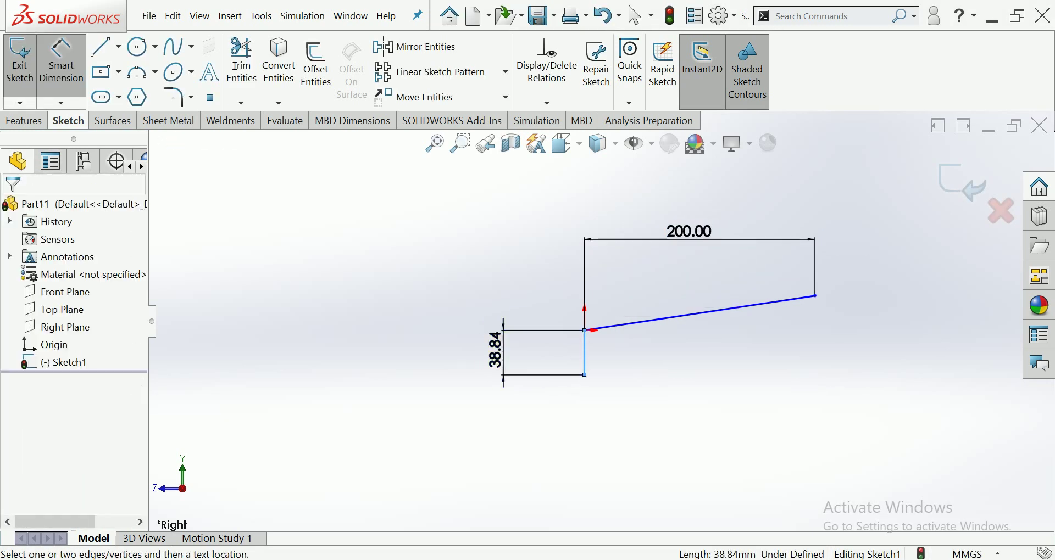
left_click(495, 352)
type("50")
key("Return")
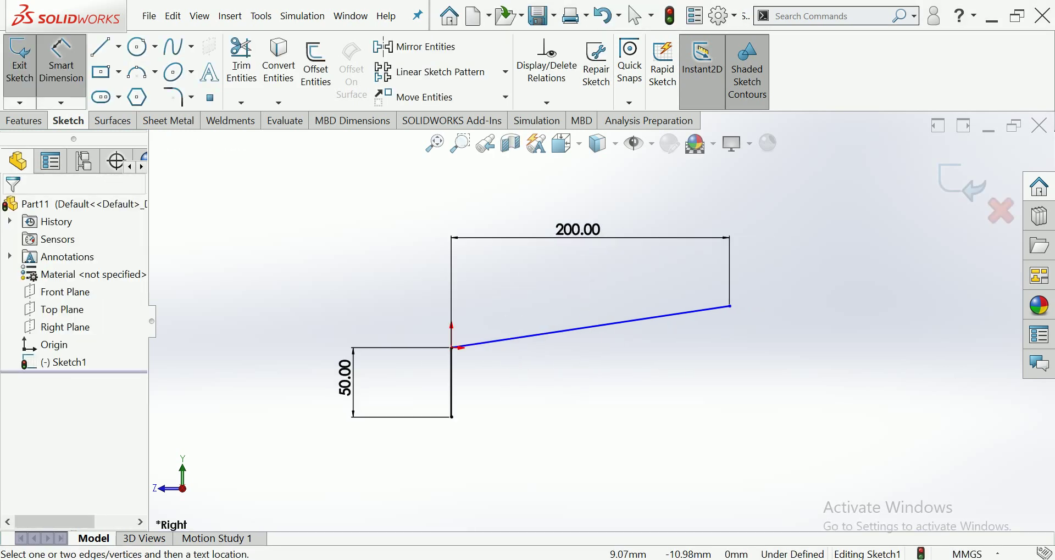
- Dimension the angle between the two lines as 100° and tuck its label near the corner
left_click(452, 385)
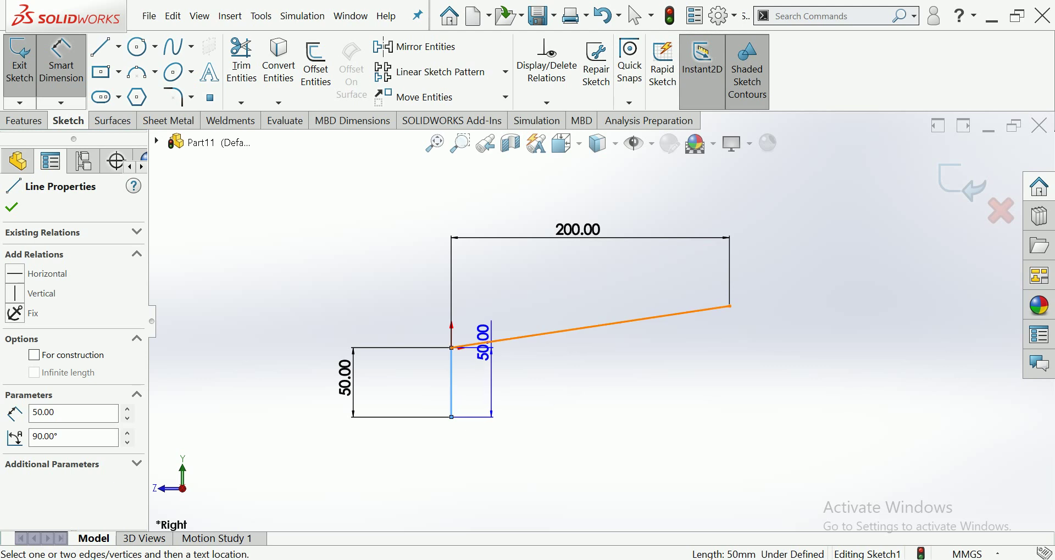
left_click(494, 341)
left_click(497, 319)
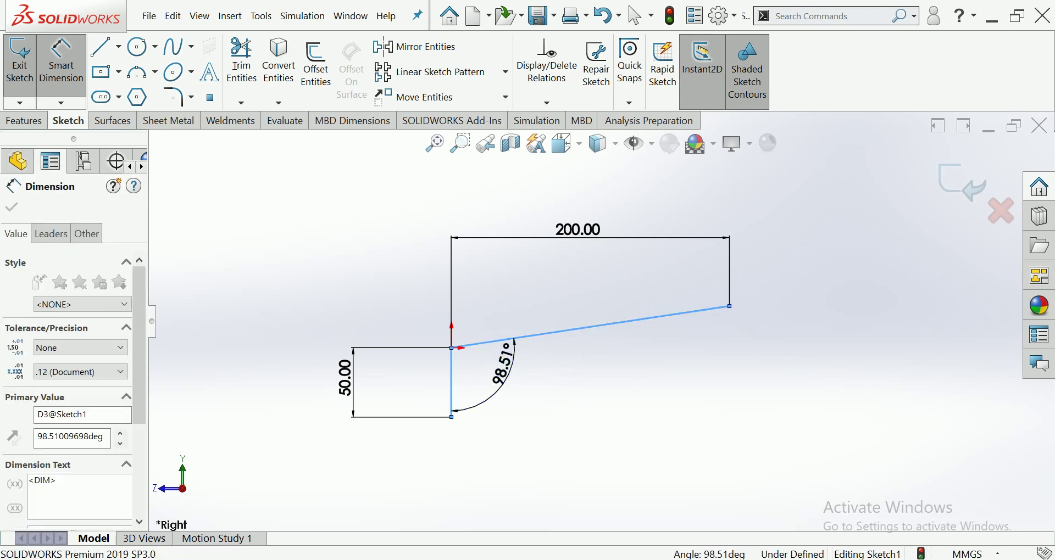
type("100")
key("Return")
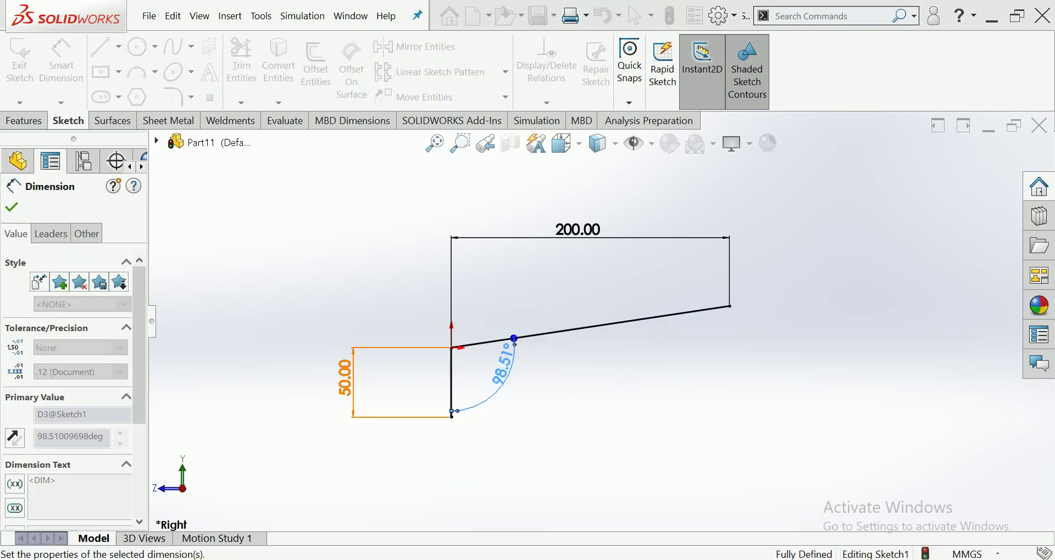
key("Escape")
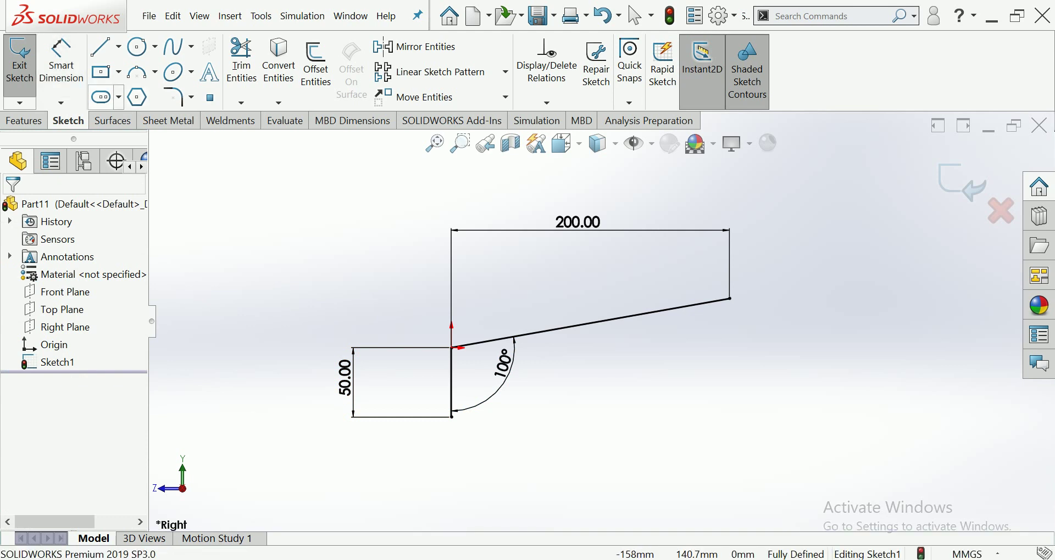
scroll(631, 317, "down", 1)
left_click_drag(480, 373, 437, 380)
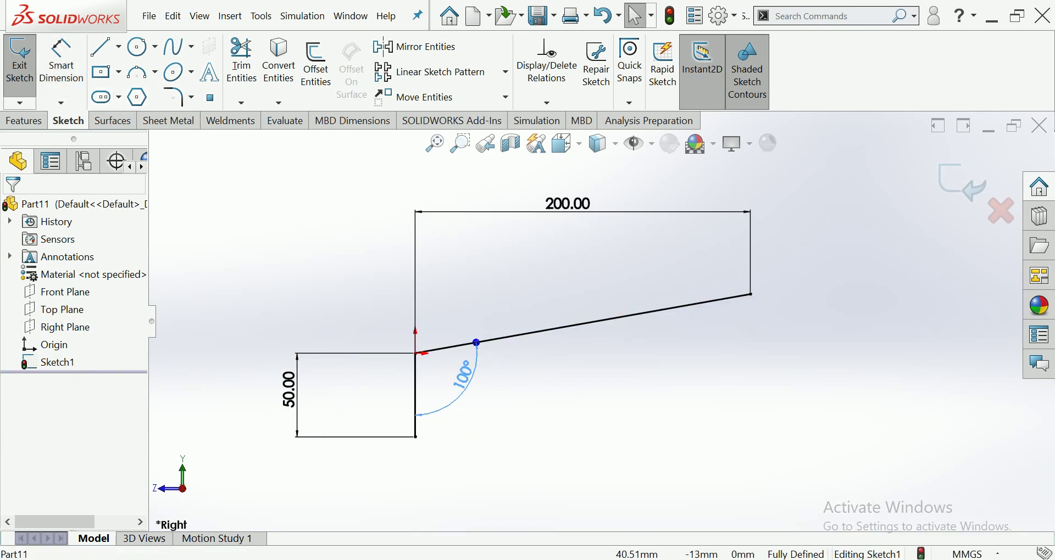
key("Escape")
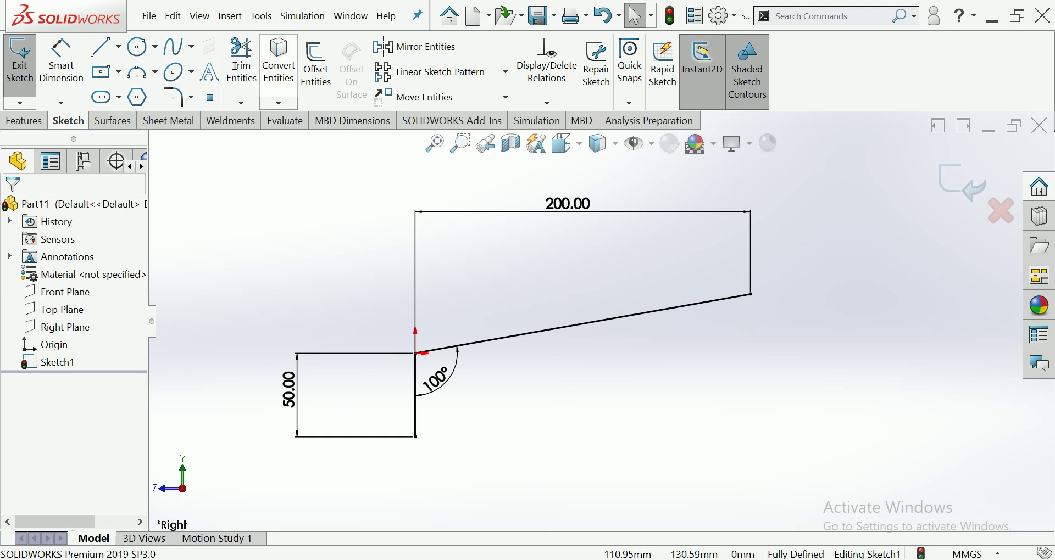
- Offset the bent lines 10 mm to one side only
left_click(315, 69)
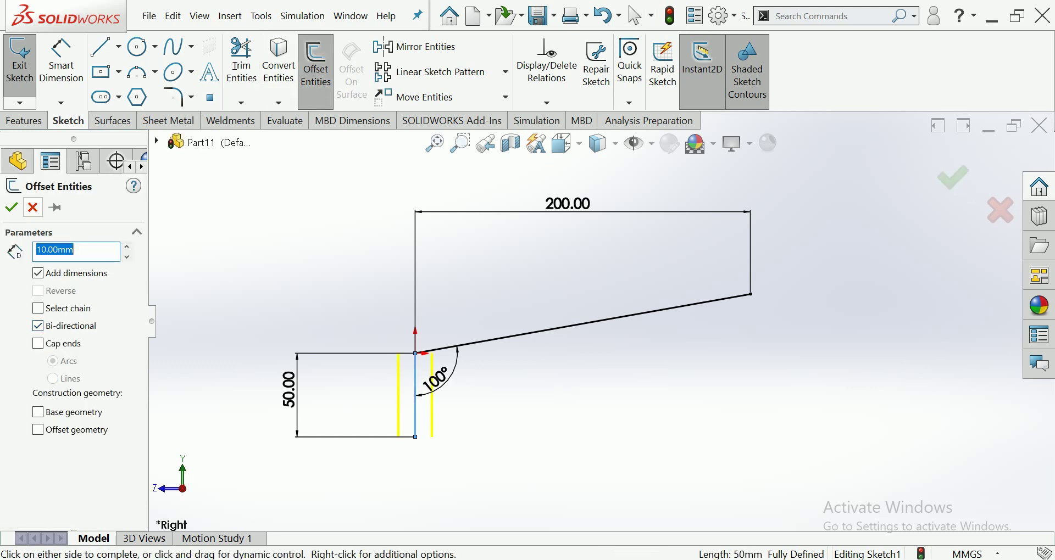
key("Escape")
left_click(316, 69)
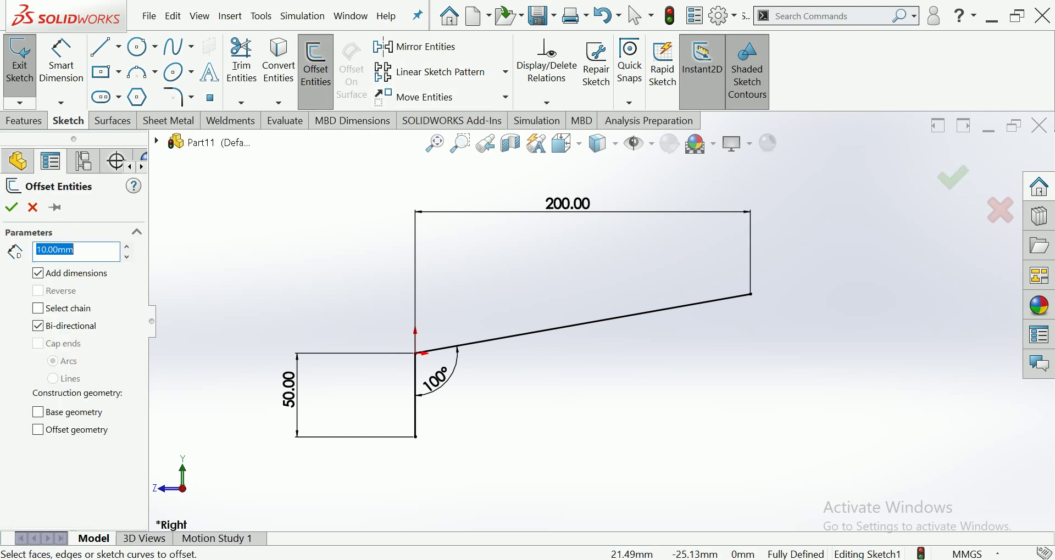
left_click(415, 371)
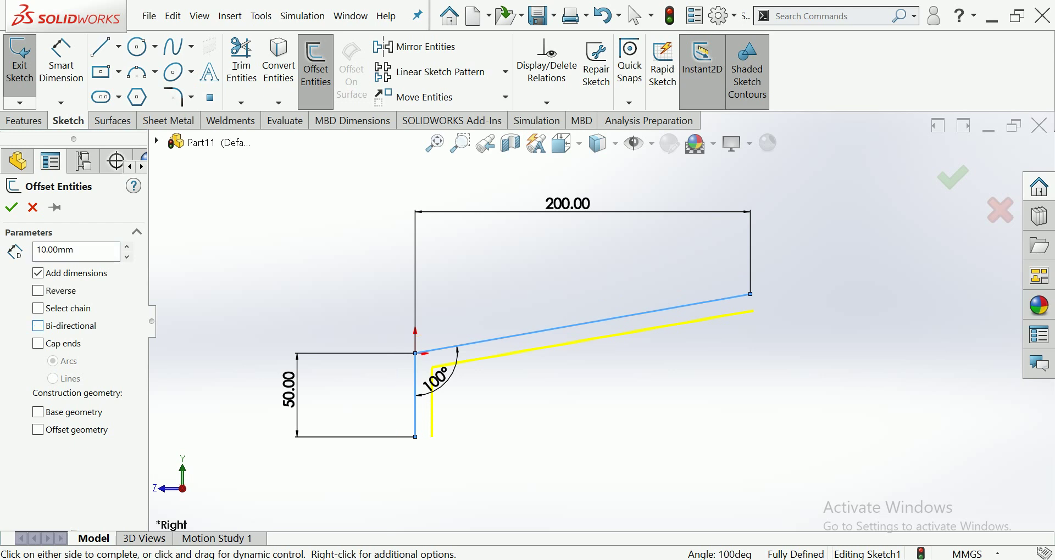
key("Return")
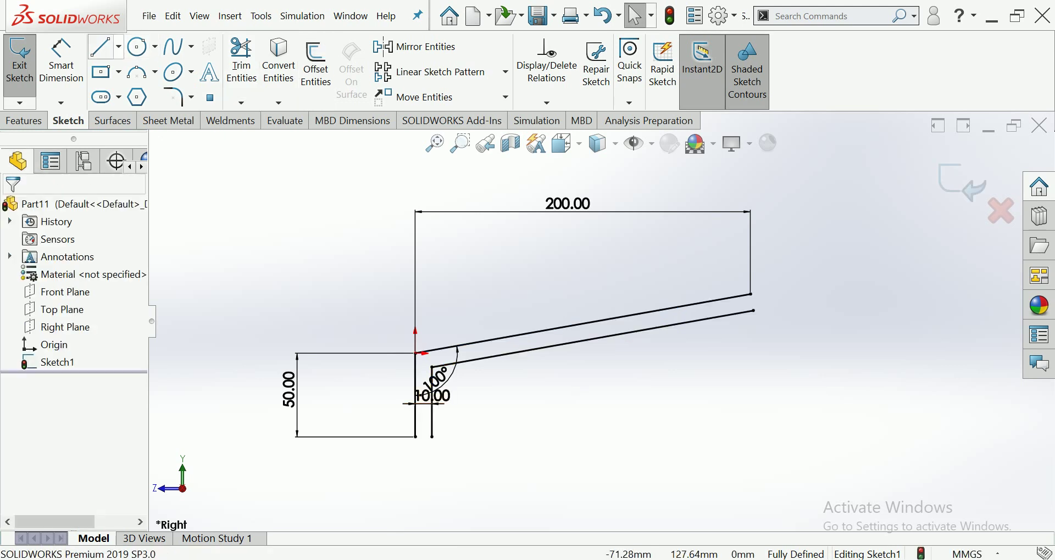
- Draw short lines closing the bottom end and the arm's end between original and offset lines
left_click(102, 46)
scroll(458, 435, "down", 2)
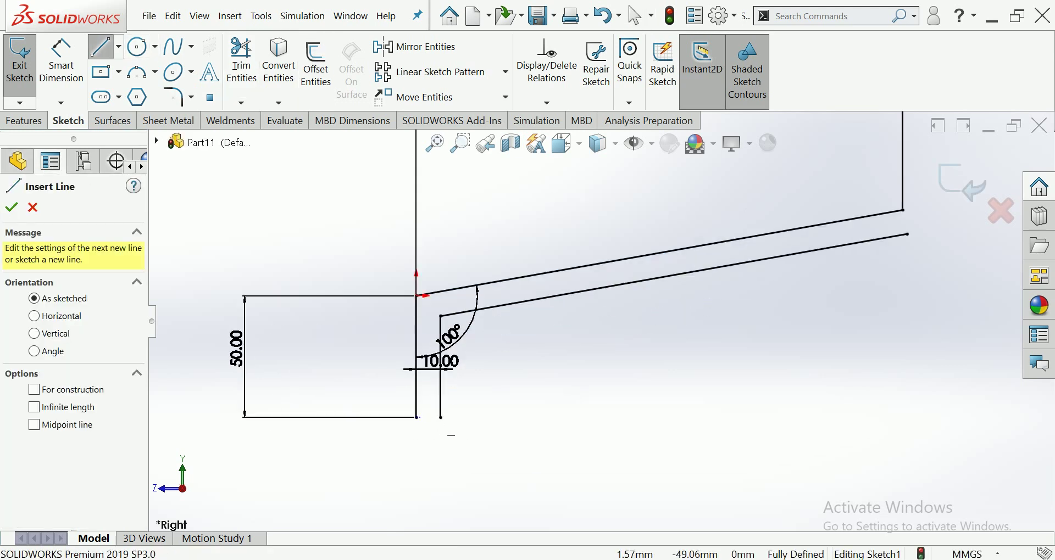
left_click(415, 417)
left_click(441, 417)
scroll(607, 319, "up", 2)
scroll(502, 376, "down", 3)
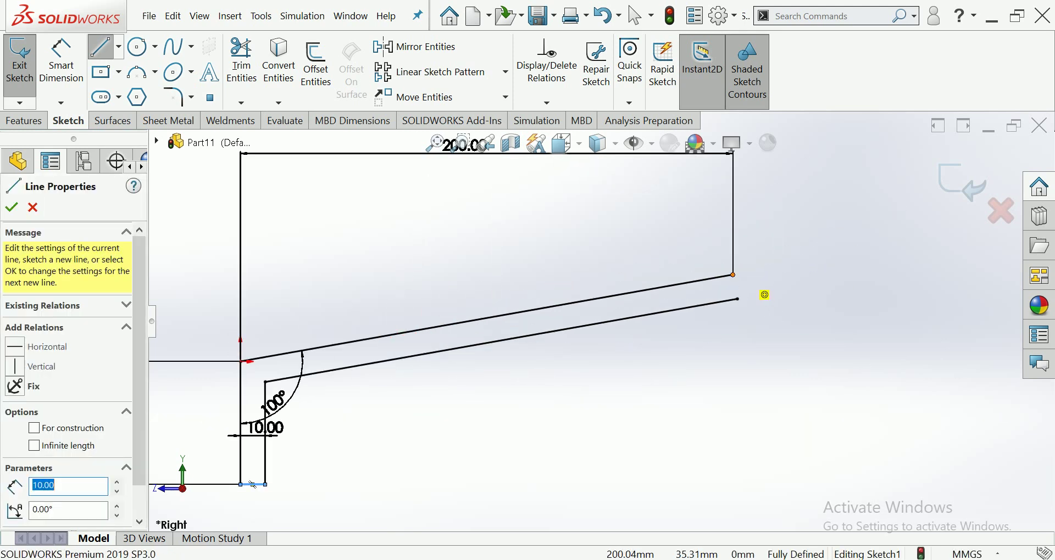
left_click(733, 274)
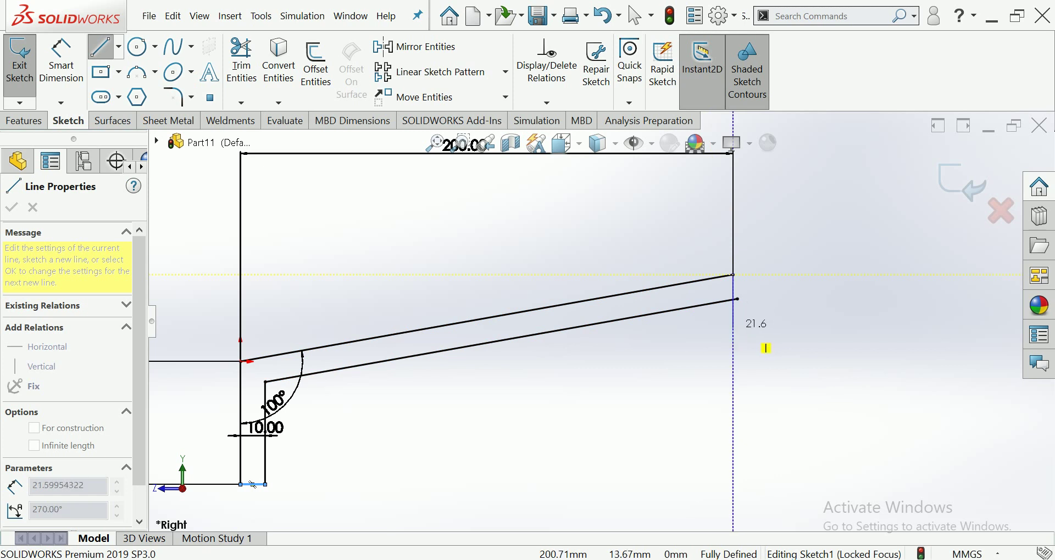
left_click(733, 328)
key("Escape")
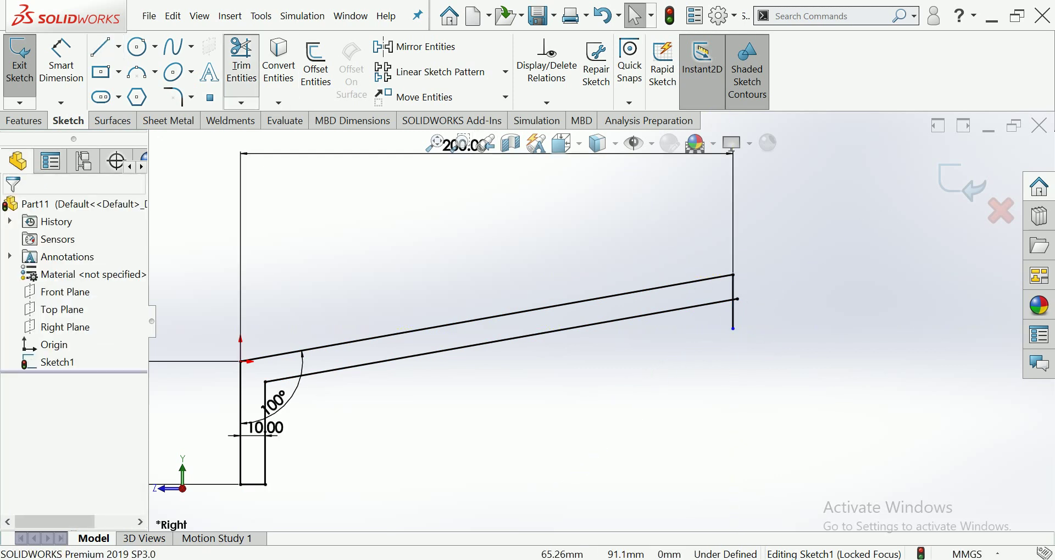
- Trim the overhanging segment below the arm's end to leave a closed profile
left_click(241, 62)
scroll(762, 315, "down", 5)
scroll(661, 247, "down", 4)
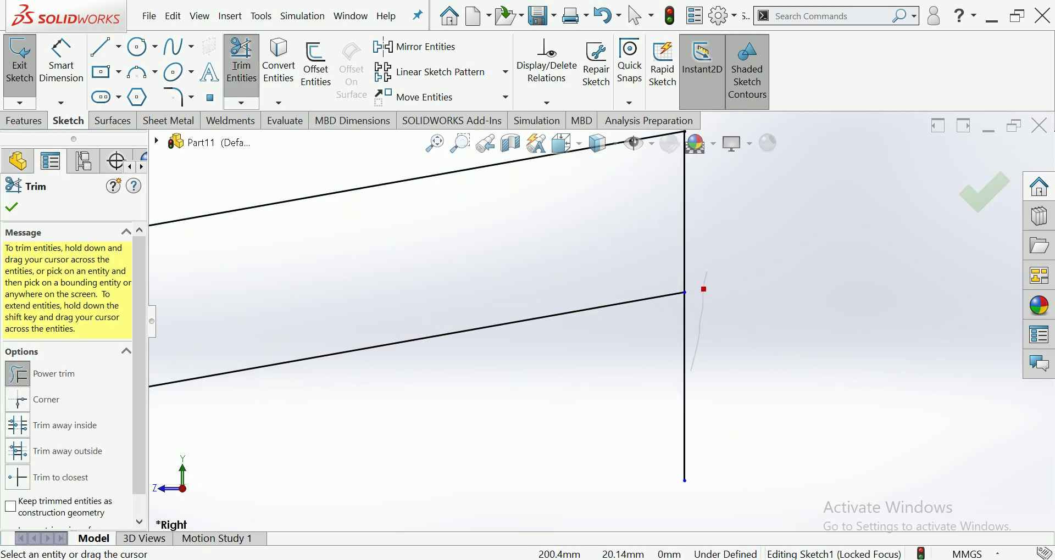
left_click_drag(704, 289, 681, 385)
scroll(643, 308, "up", 3)
scroll(643, 307, "up", 5)
scroll(643, 308, "up", 2)
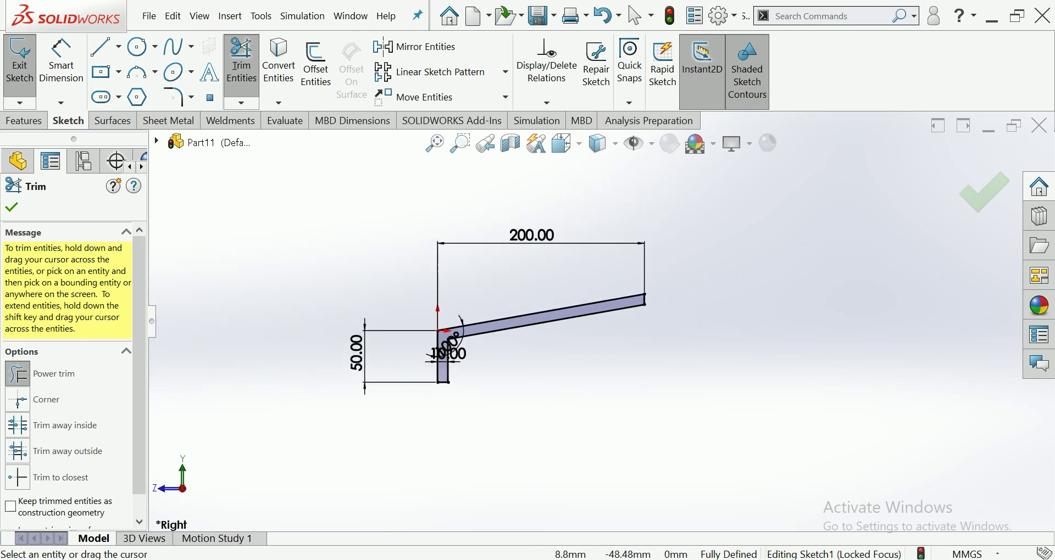
key("Escape")
scroll(441, 357, "down", 5)
scroll(441, 357, "up", 1)
scroll(441, 357, "up", 4)
scroll(441, 358, "down", 1)
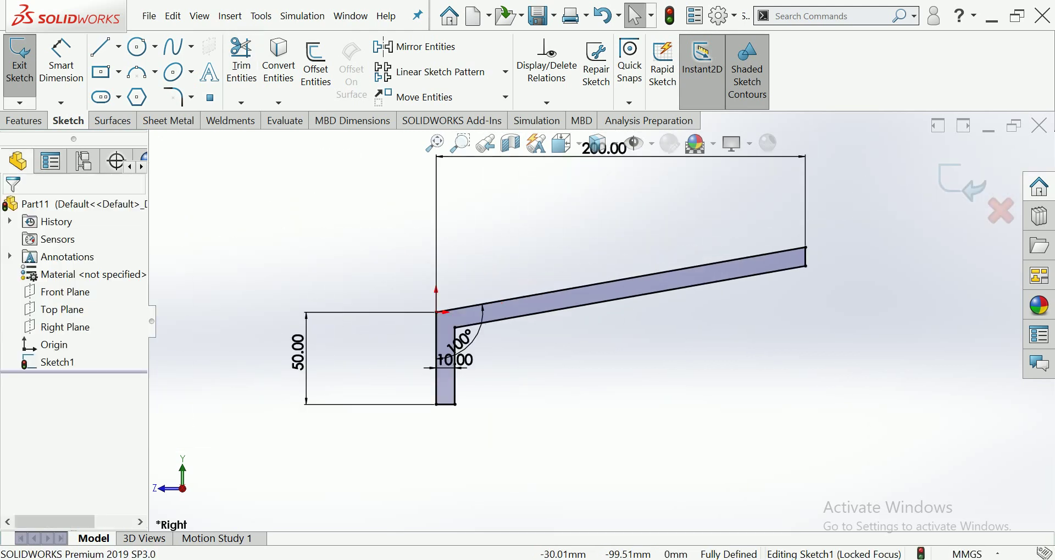
left_click(23, 121)
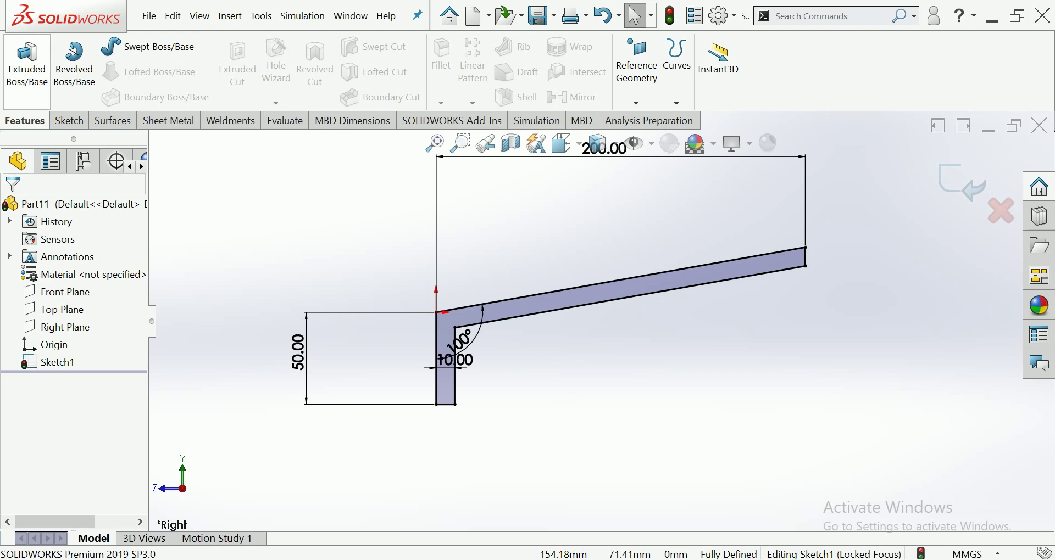
- Extrude the bracket profile Mid Plane to a 40 mm thickness
left_click(26, 60)
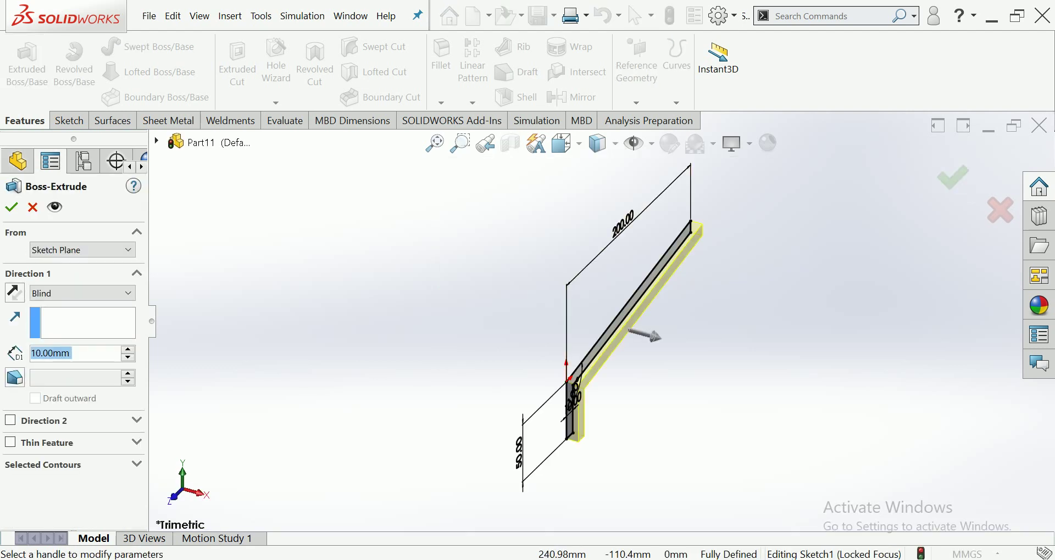
left_click(83, 293)
left_click(55, 366)
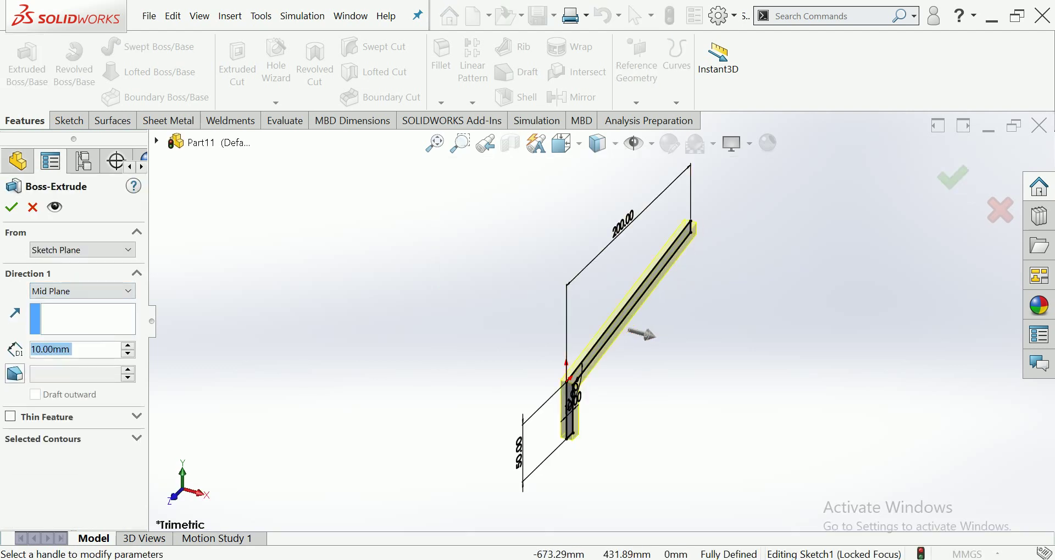
key("Up")
key("Up")
key("Up")
key("Up")
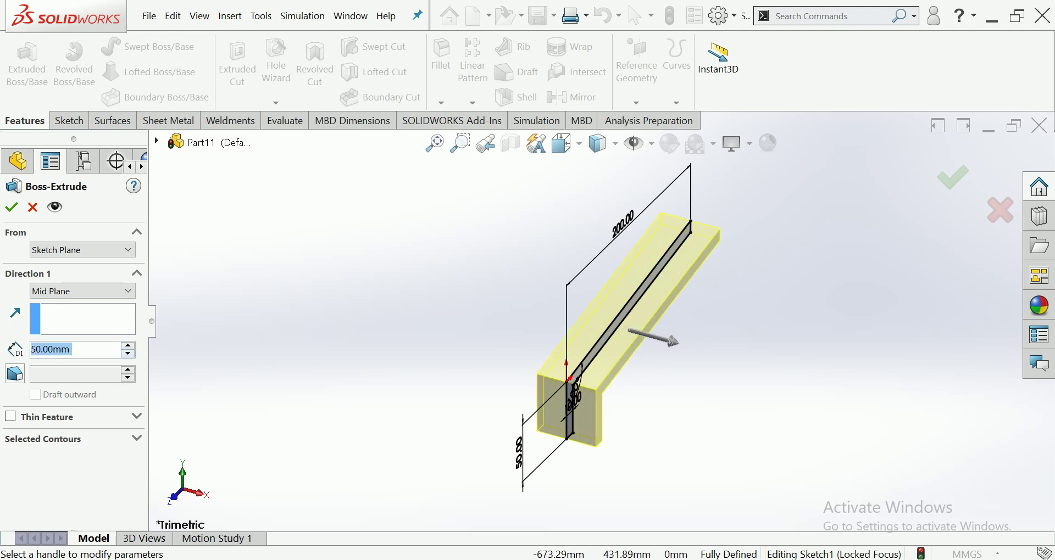
key("Down")
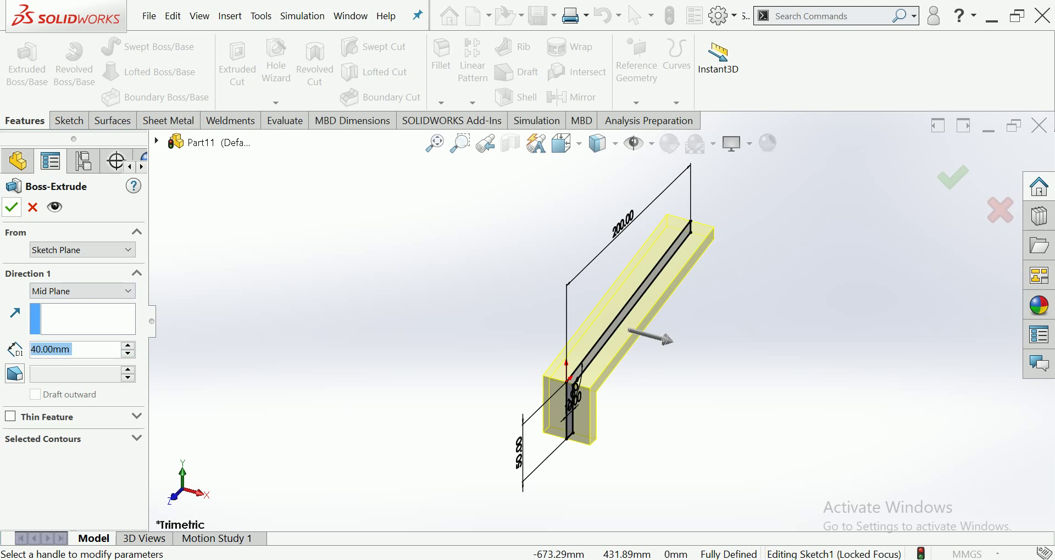
key("Return")
scroll(594, 408, "down", 3)
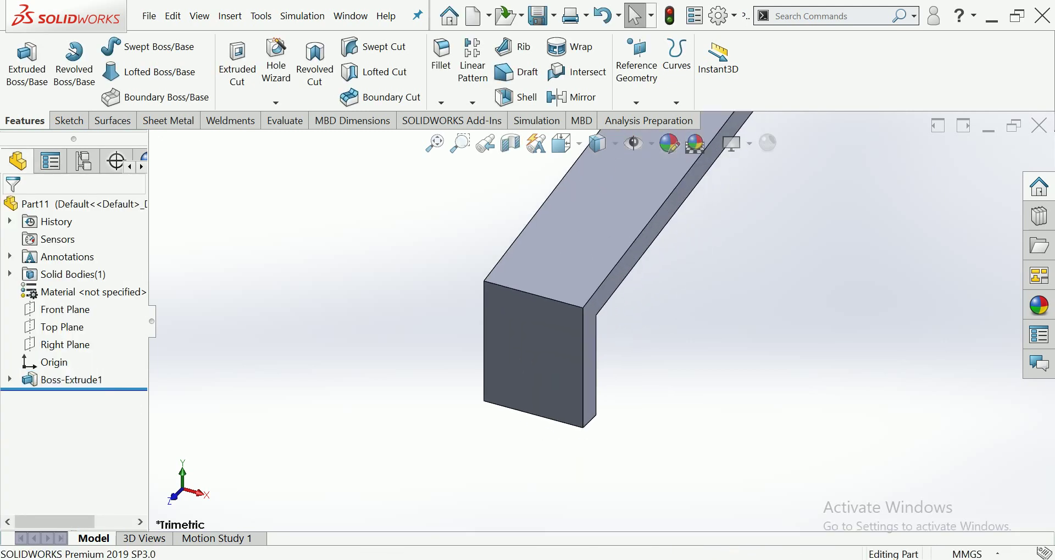
middle_click_drag(594, 341, 604, 307)
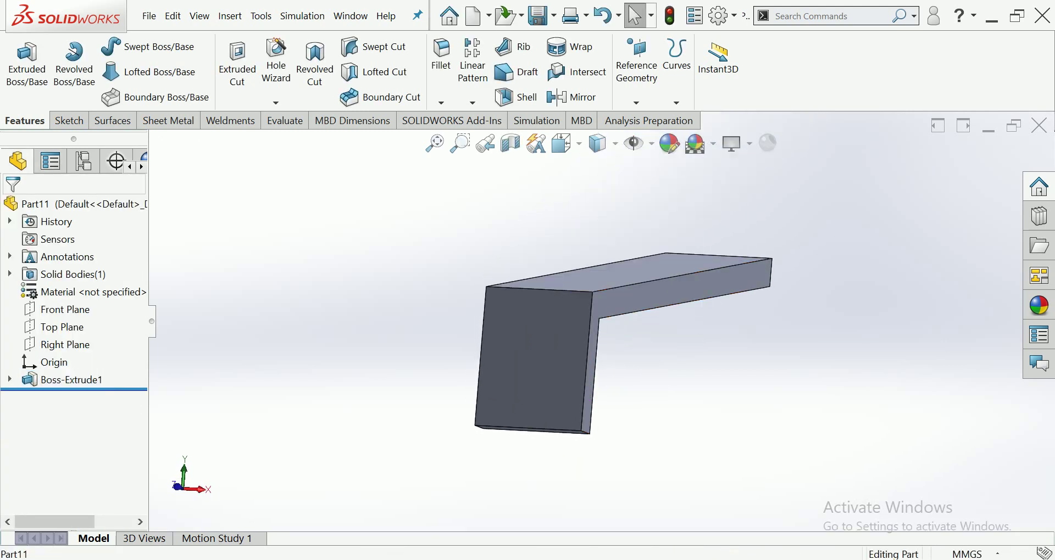
- Select both bottom edges of the short leg for a fillet
left_click(585, 433)
left_click(715, 398)
middle_click_drag(604, 357, 714, 357)
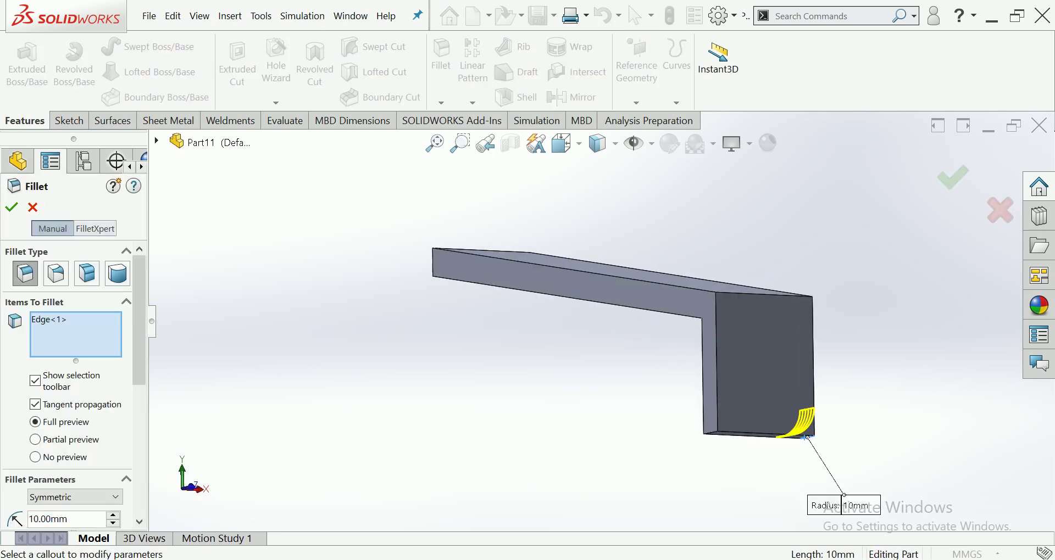
left_click(710, 434)
middle_click_drag(710, 434, 549, 439)
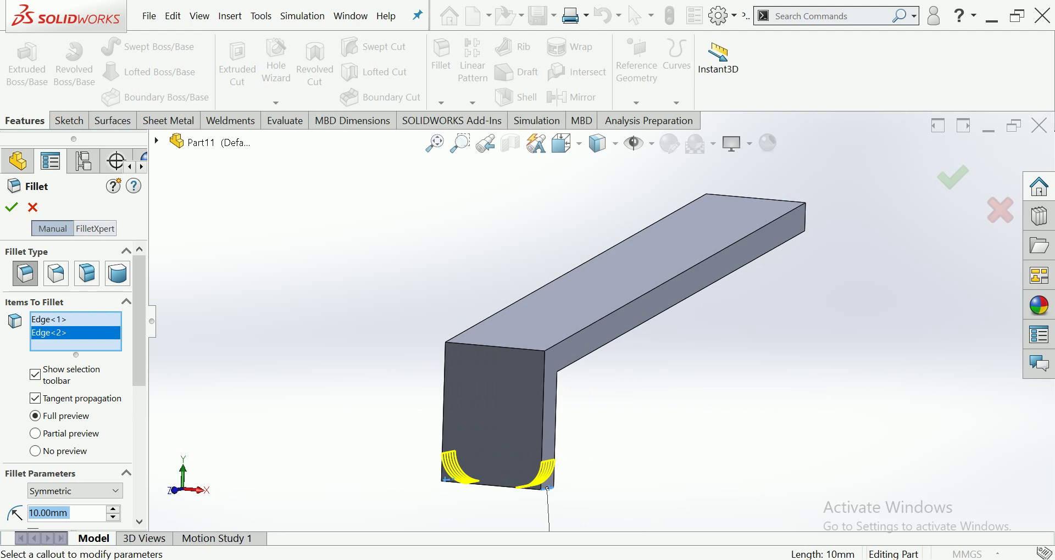
- Set the fillet radius to 20 mm and apply it
type("20")
key("Return")
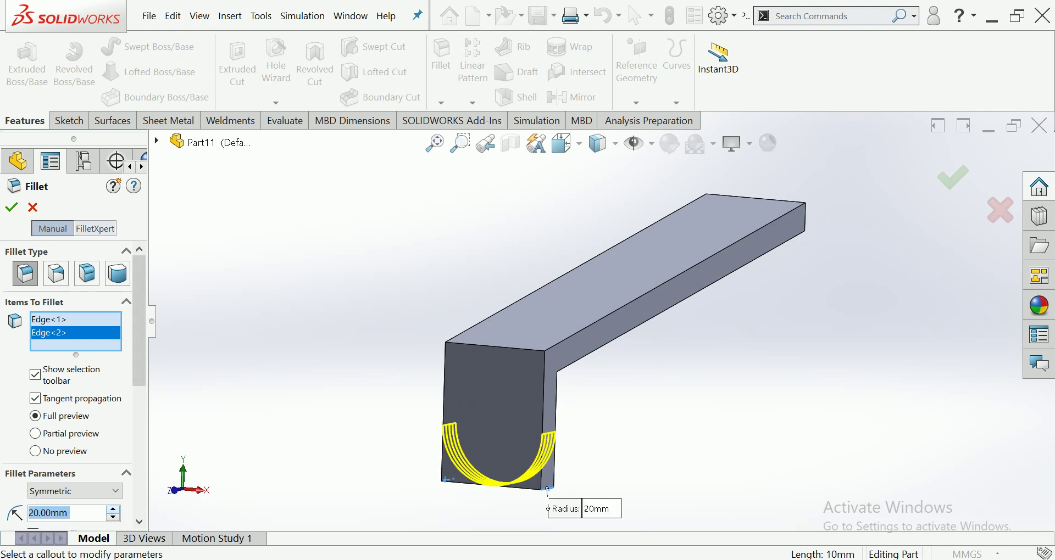
type("15")
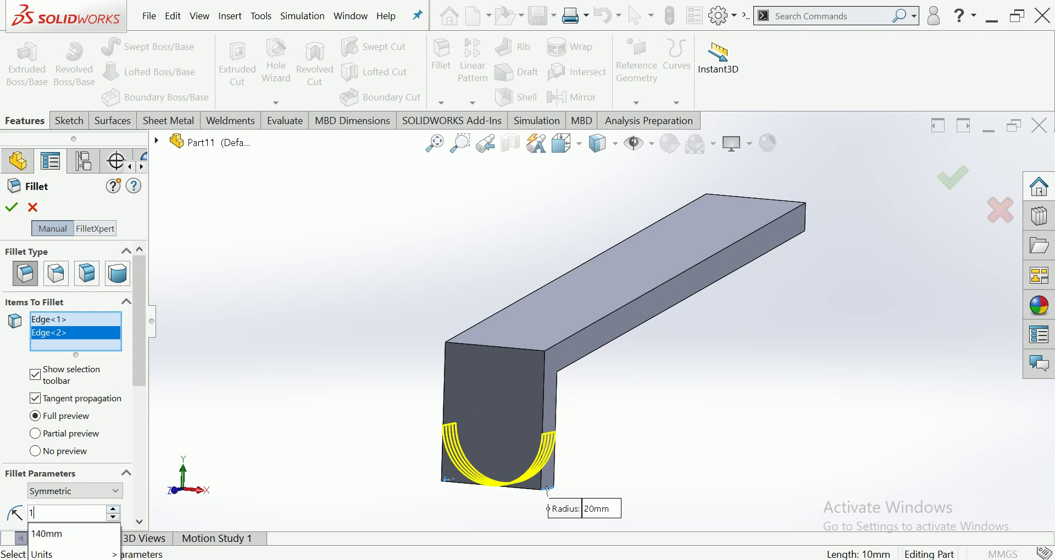
key("Return")
type("18")
key("Return")
type("19")
key("Return")
type("20.00mm")
key("Return")
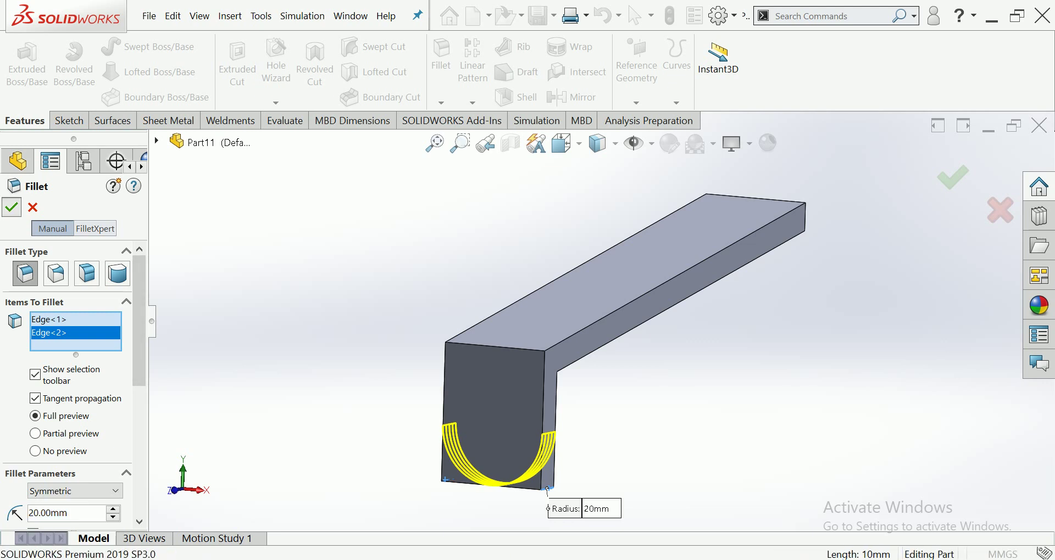
key("Return")
left_click(535, 409)
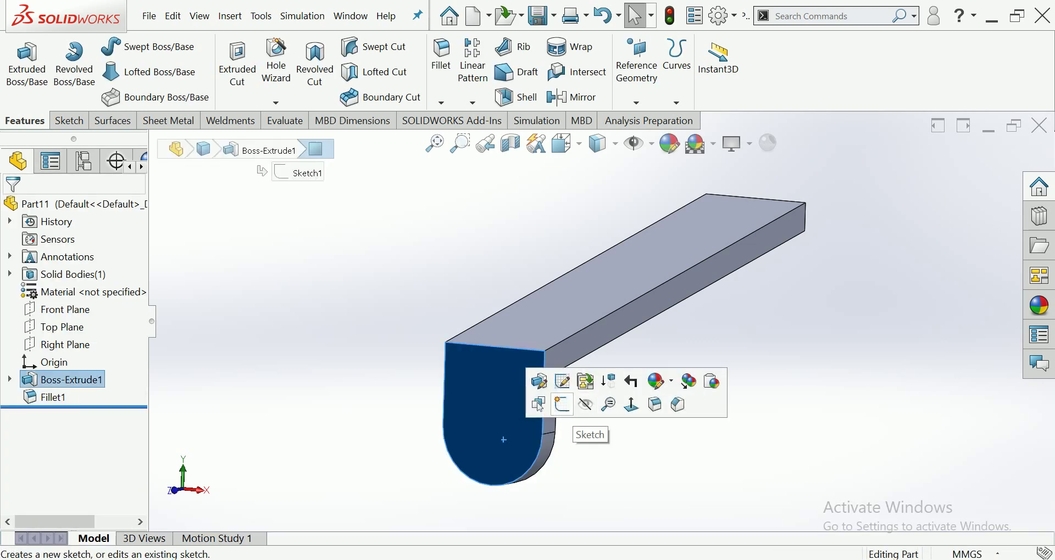
- Sketch on the rounded end face, viewed Normal To, a Ø25 circle at the arc centre
left_click(539, 405)
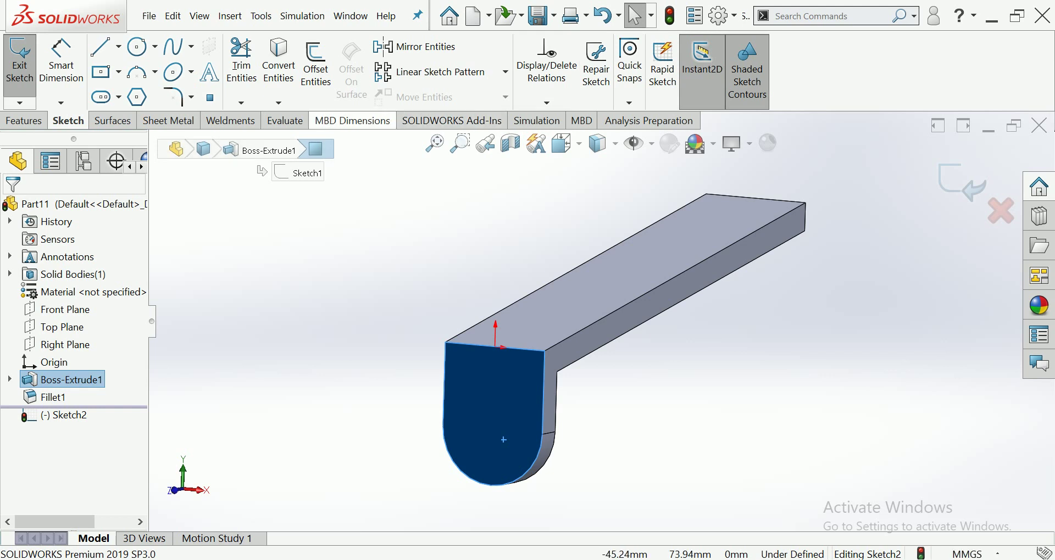
left_click(566, 143)
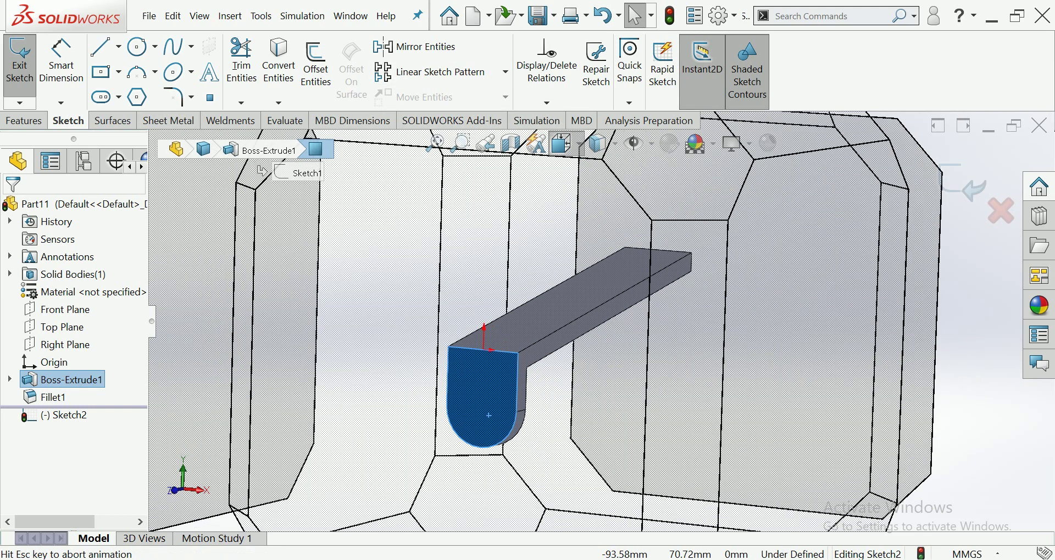
left_click(655, 169)
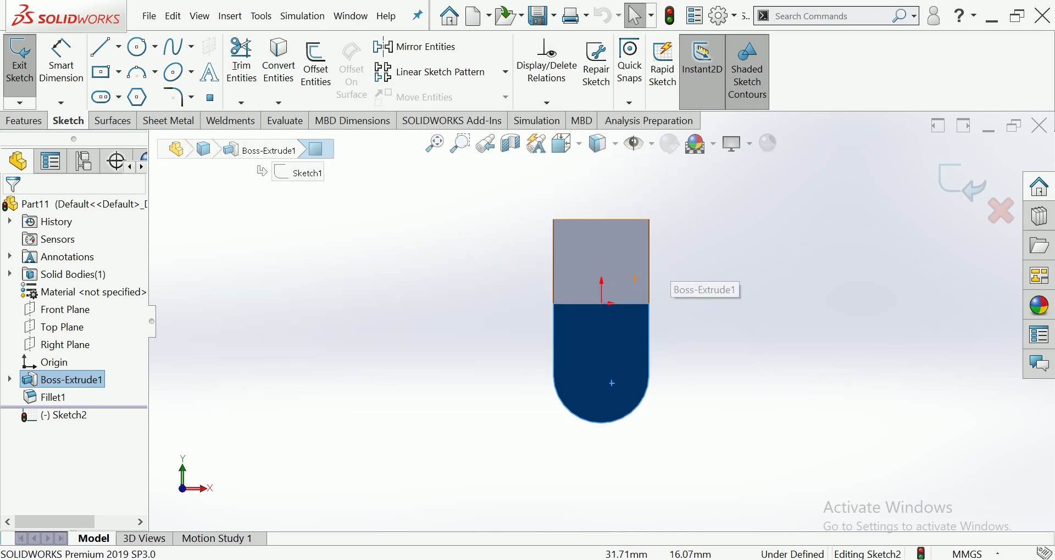
key("Escape")
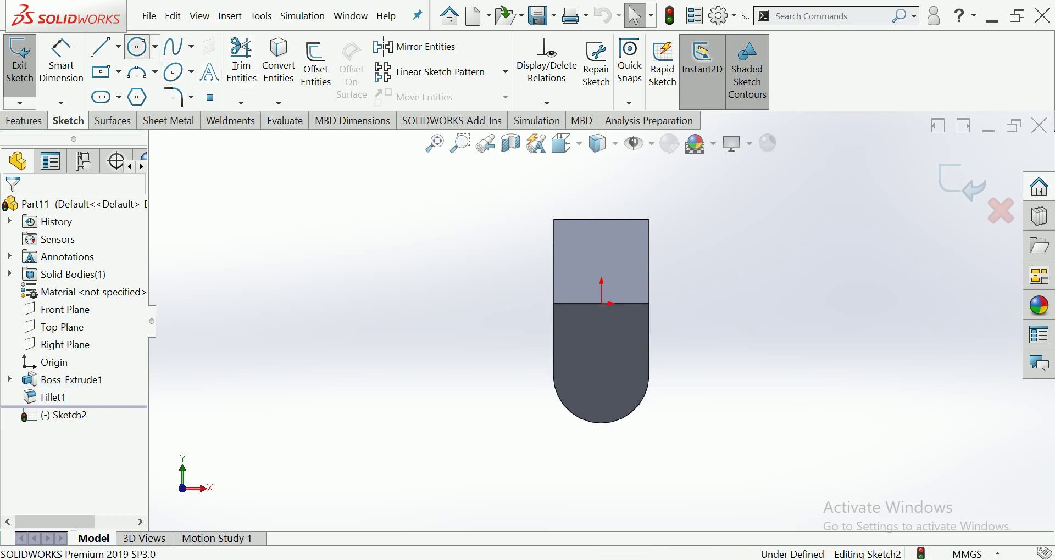
left_click(137, 47)
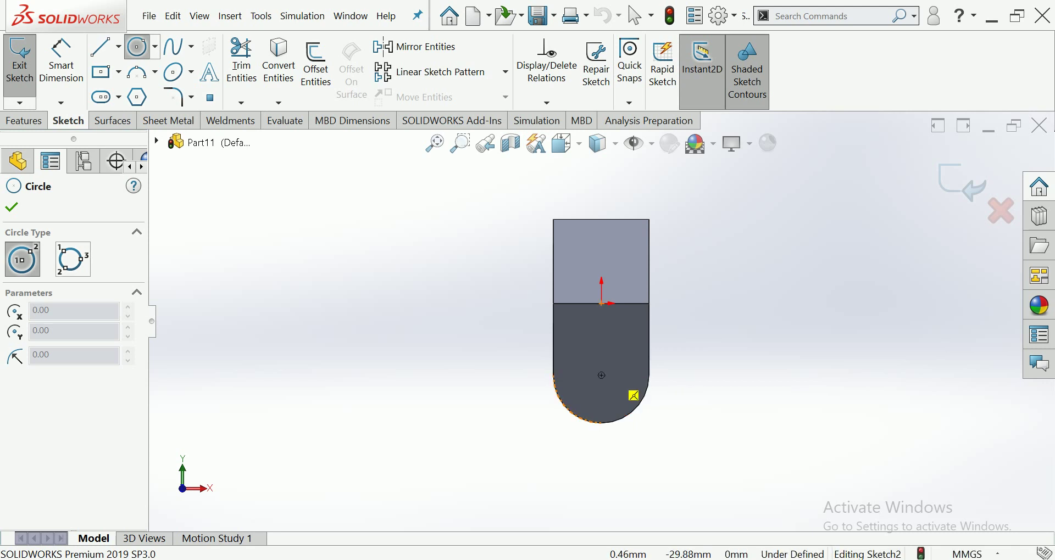
left_click(602, 375)
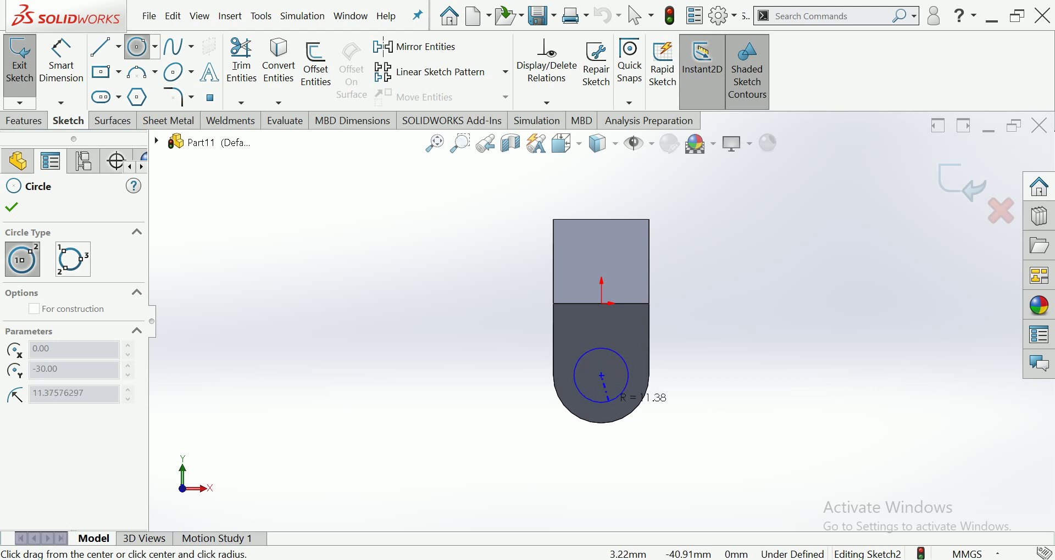
left_click(607, 401)
left_click(61, 61)
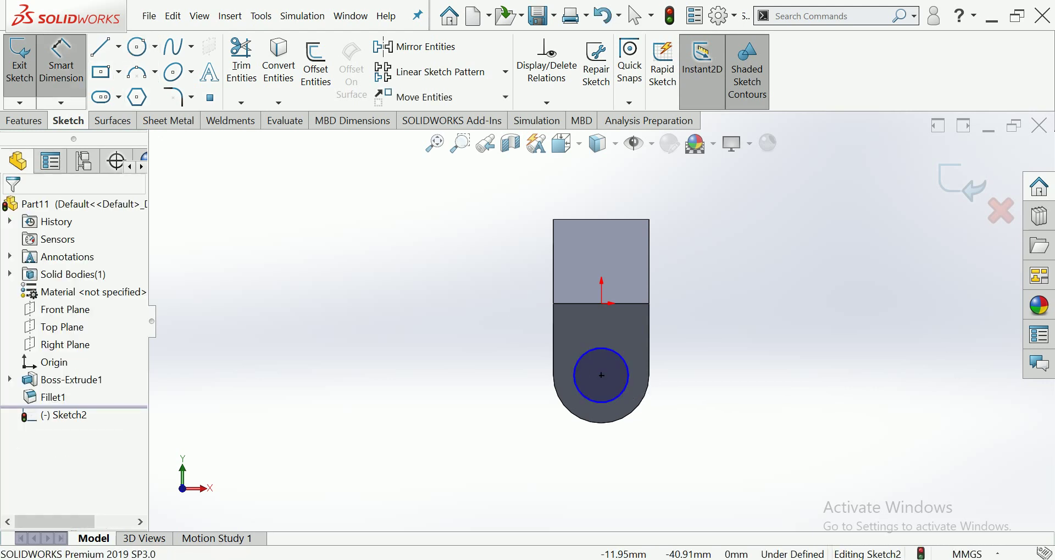
left_click(582, 395)
left_click(467, 431)
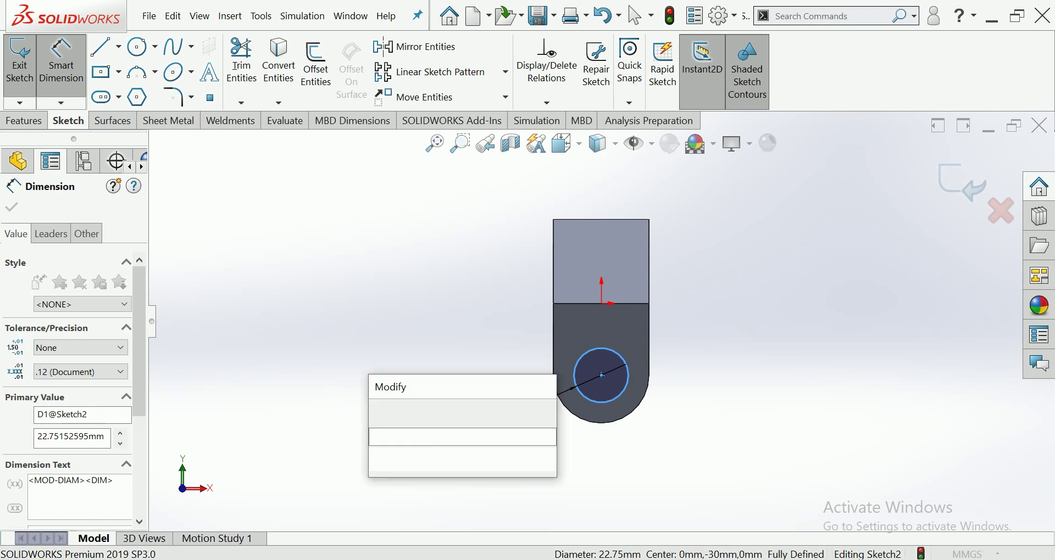
type("25")
key("Return")
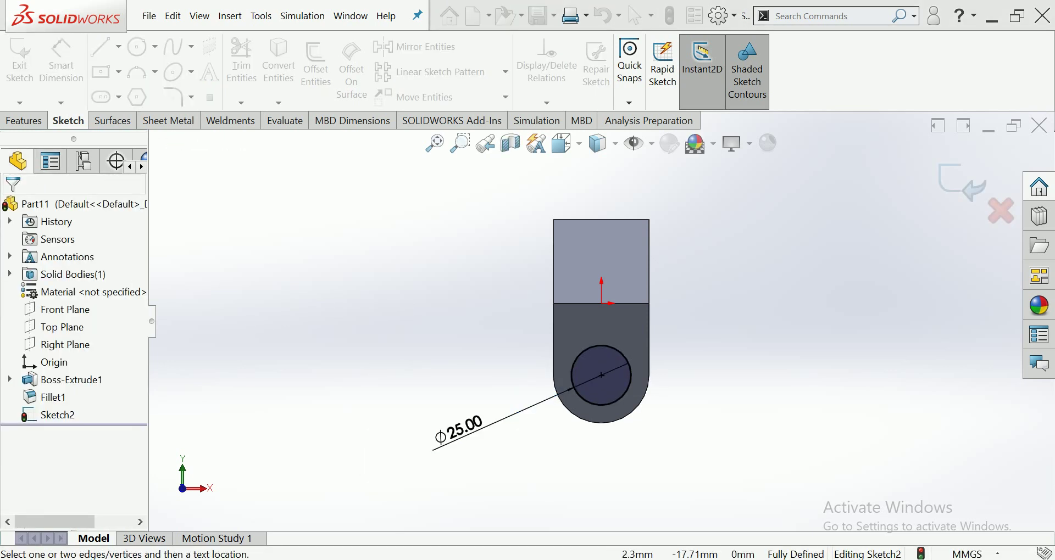
- Add a concentric Ø16 circle and start an Extruded Boss from the sketch
scroll(607, 352, "down", 3)
left_click(137, 47)
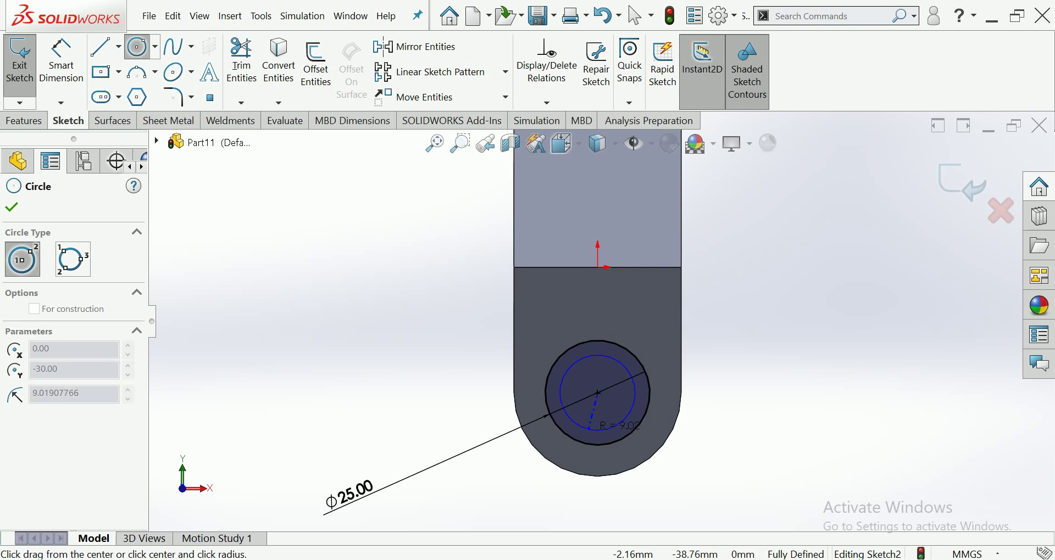
left_click(594, 427)
left_click(61, 60)
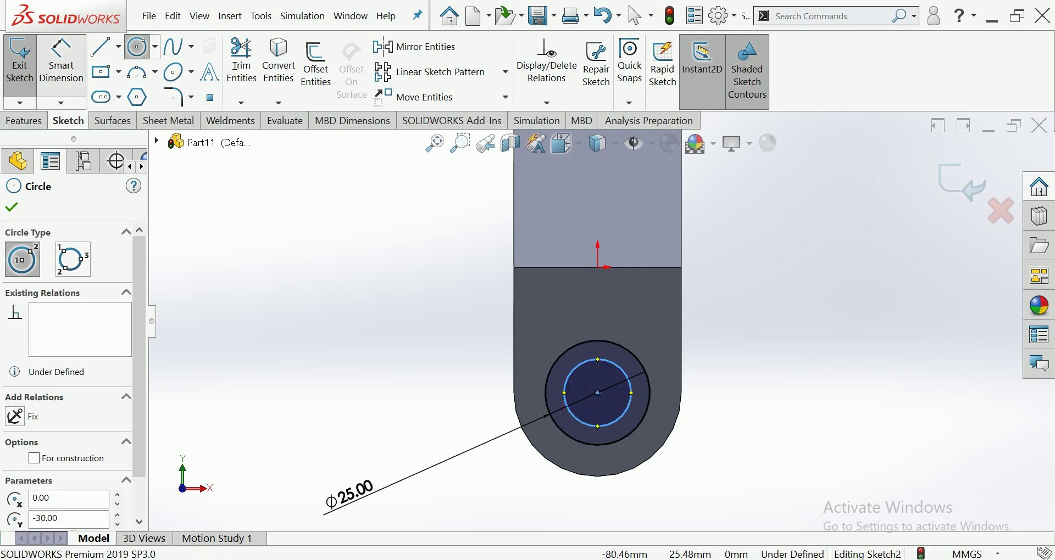
left_click(630, 385)
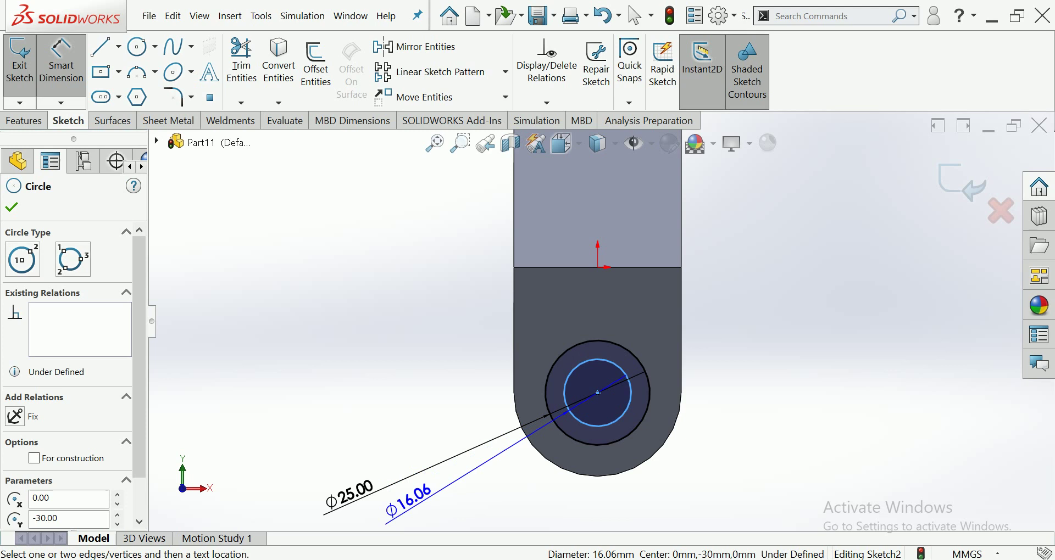
scroll(601, 322, "up", 2)
left_click(478, 443)
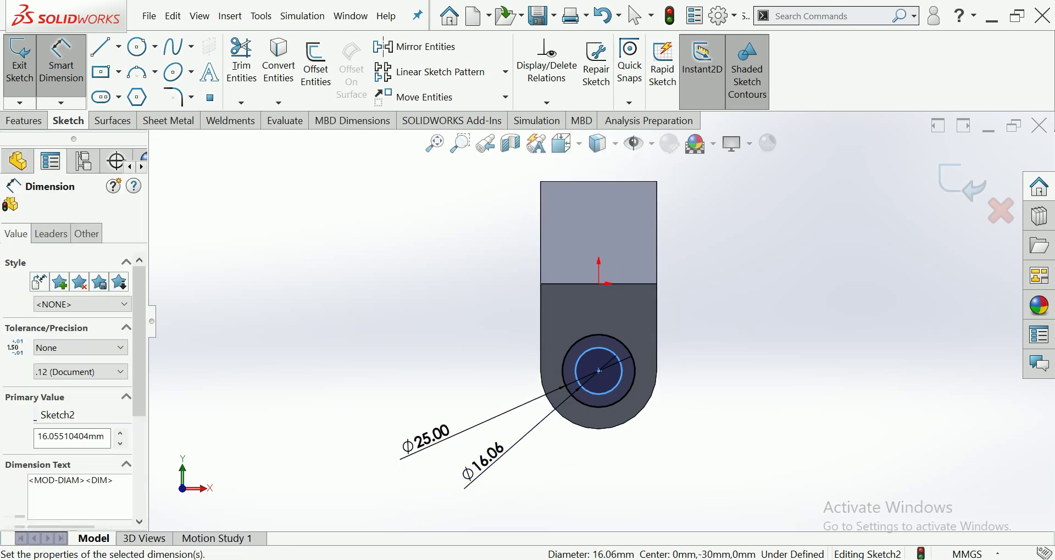
type("16")
key("Return")
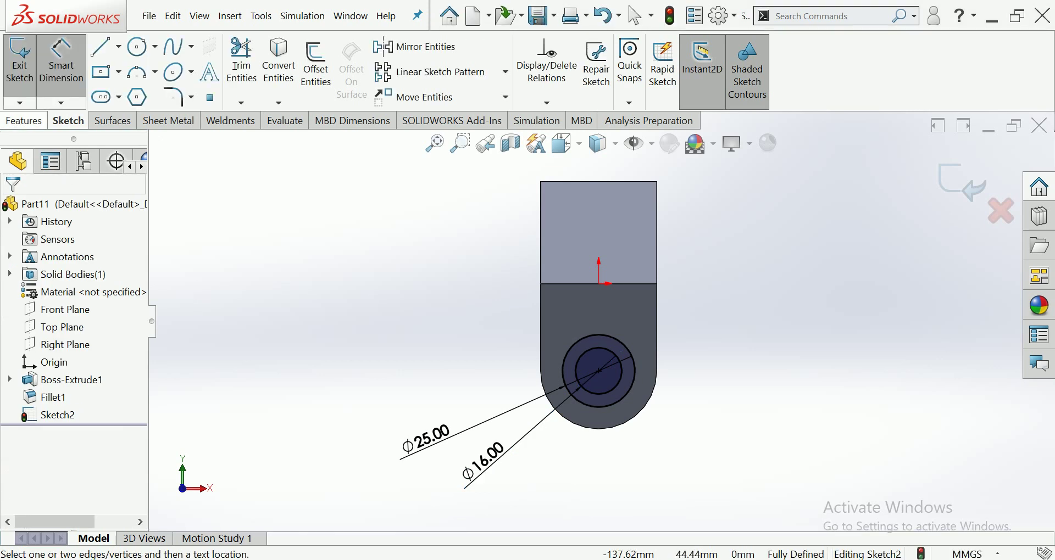
left_click(24, 121)
left_click(27, 66)
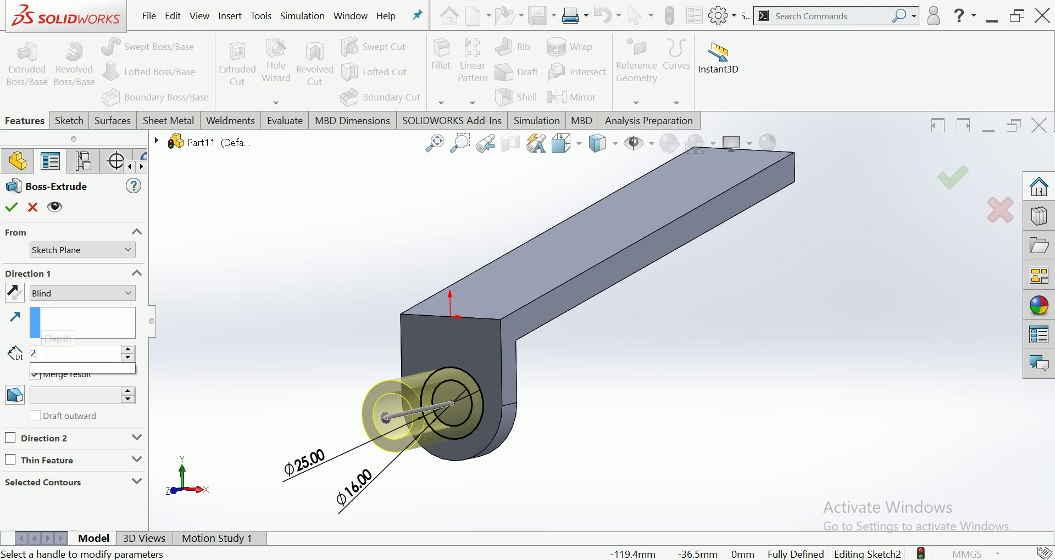
- Set the boss depth to 10 mm and accept the ring boss
type("0")
key("Return")
type("1")
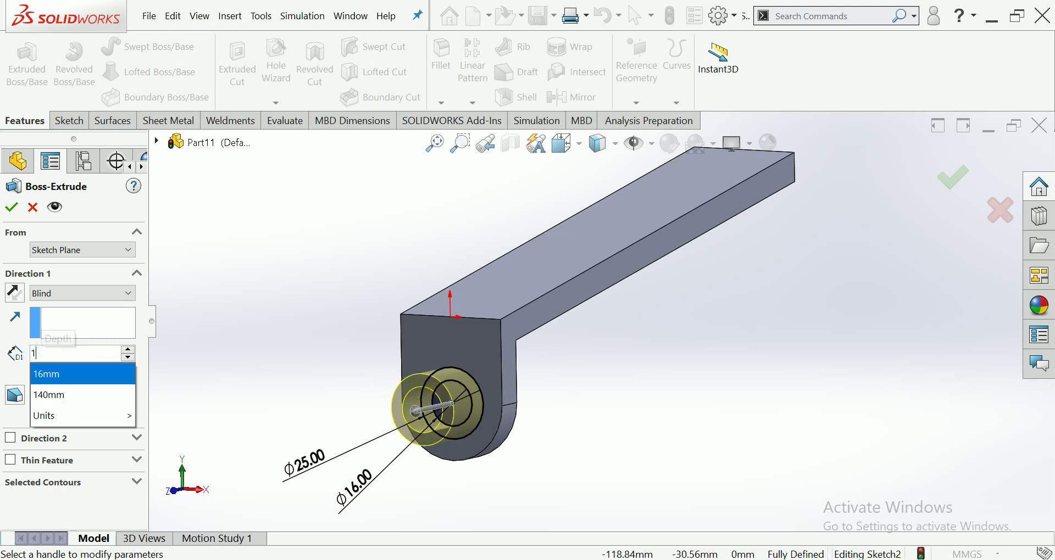
type("0")
key("Return")
scroll(493, 404, "down", 1)
scroll(492, 404, "down", 1)
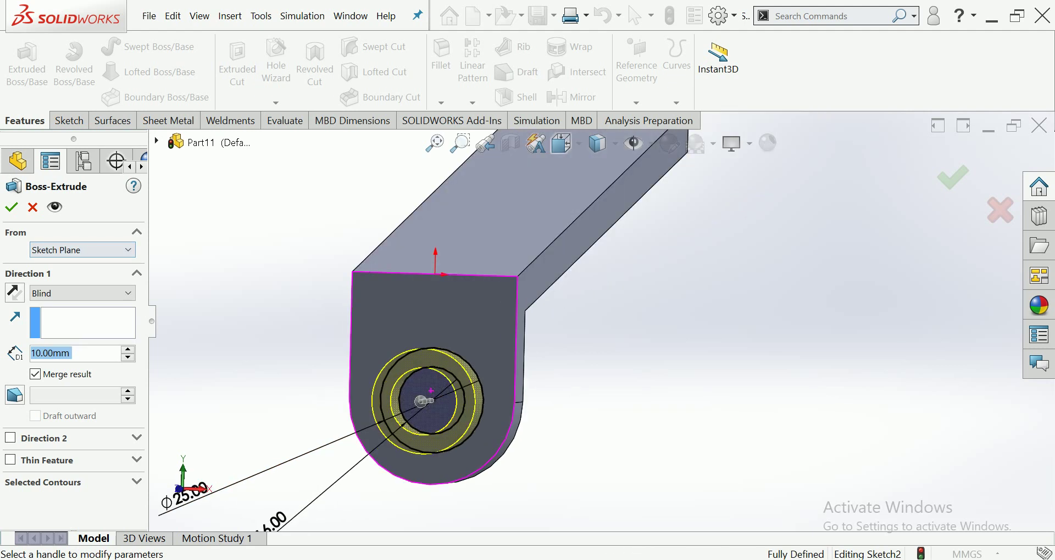
middle_click_drag(420, 404, 426, 397)
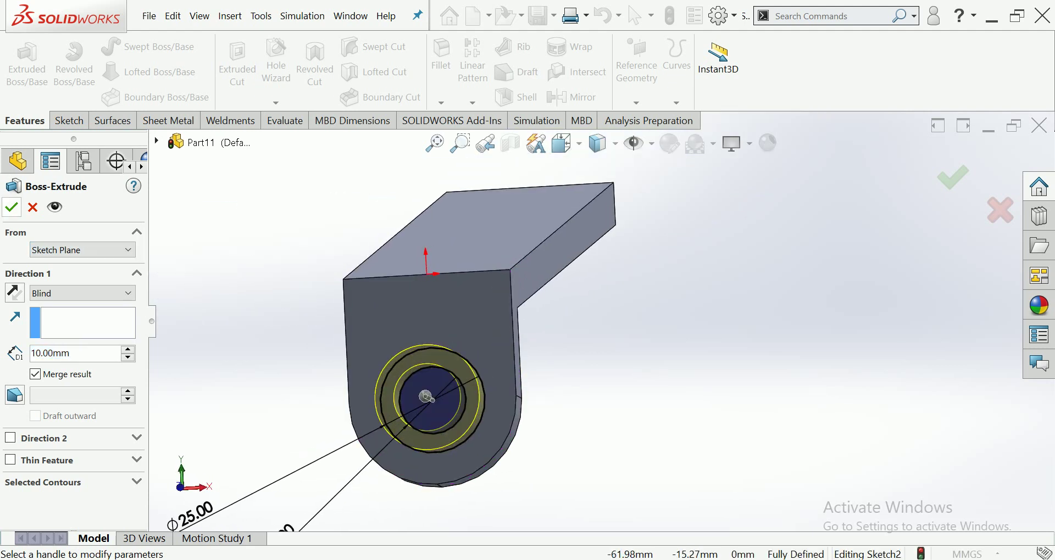
left_click(11, 207)
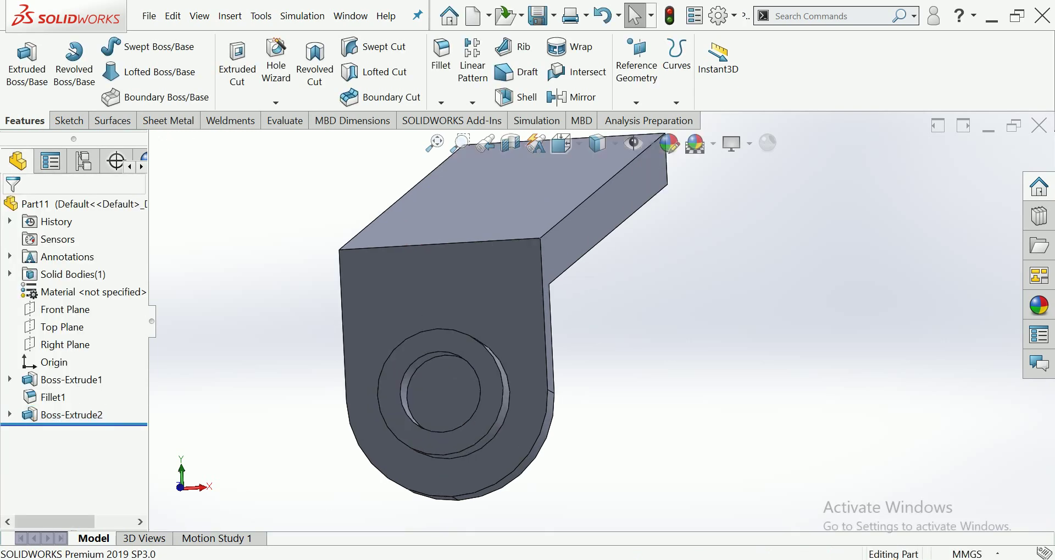
left_click(445, 391)
- Sketch on the inner circular face, converting the inner circle edge into the sketch
left_click(497, 332)
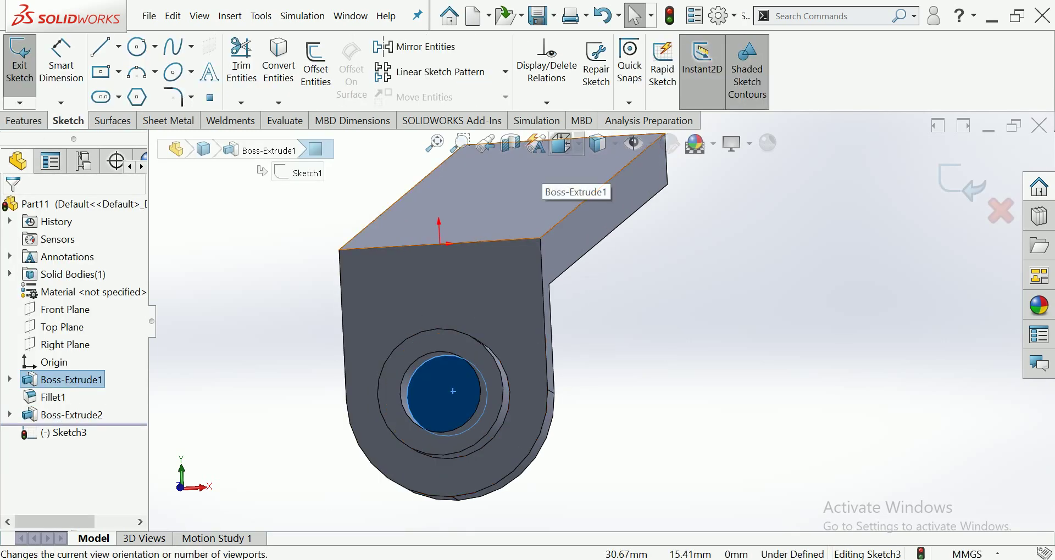
left_click(560, 144)
left_click(668, 249)
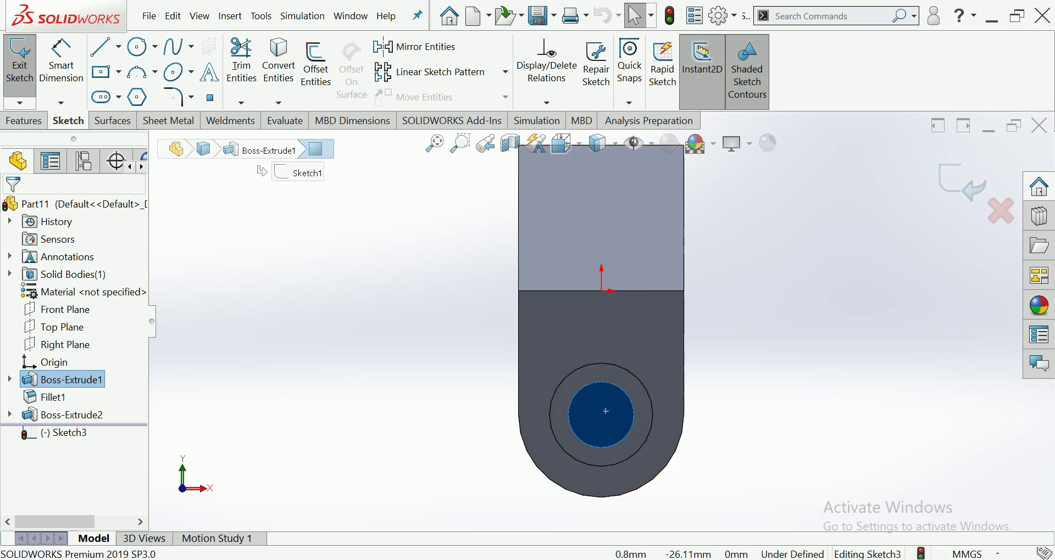
scroll(609, 432, "up", 2)
left_click(279, 63)
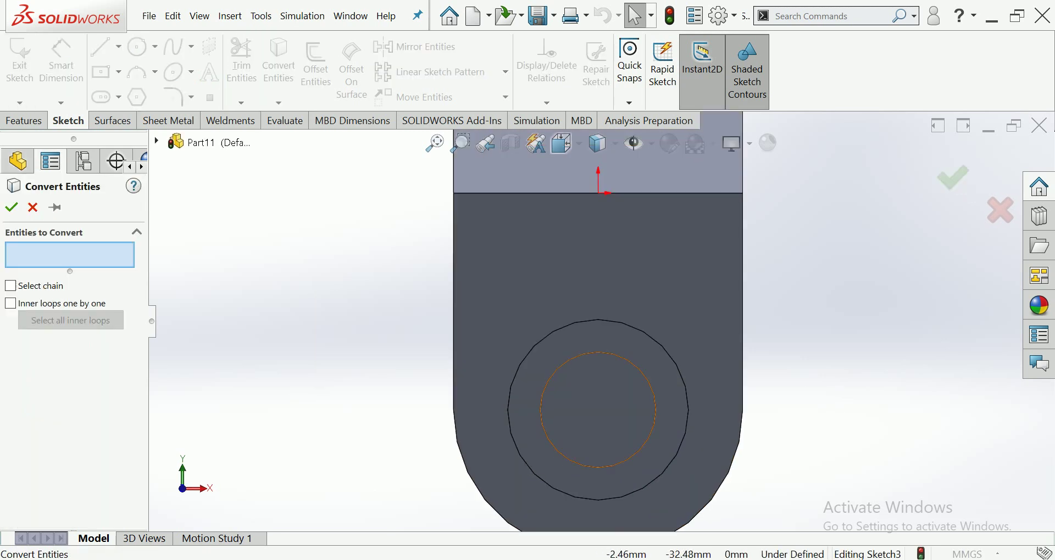
left_click(544, 389)
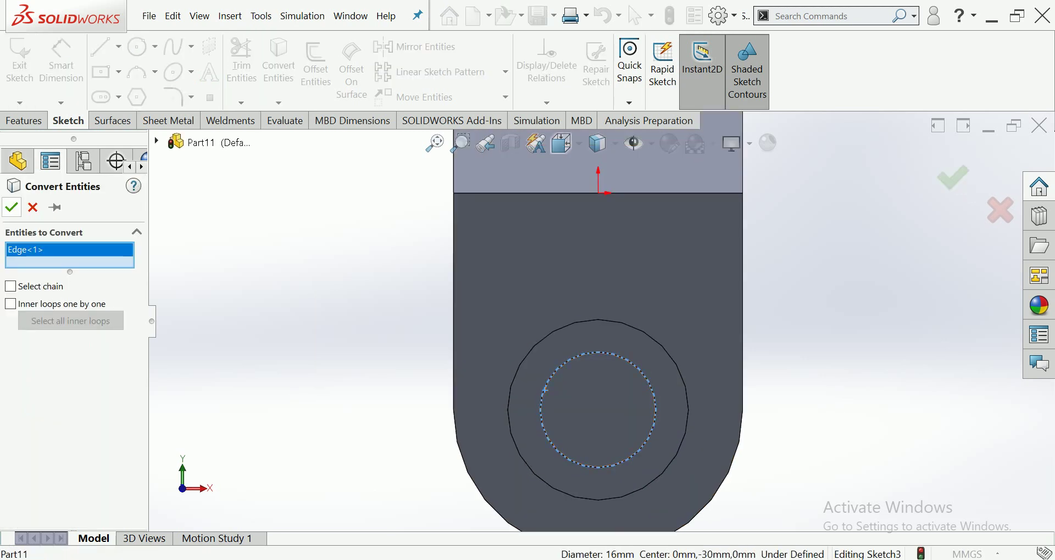
key("Return")
scroll(599, 320, "up", 2)
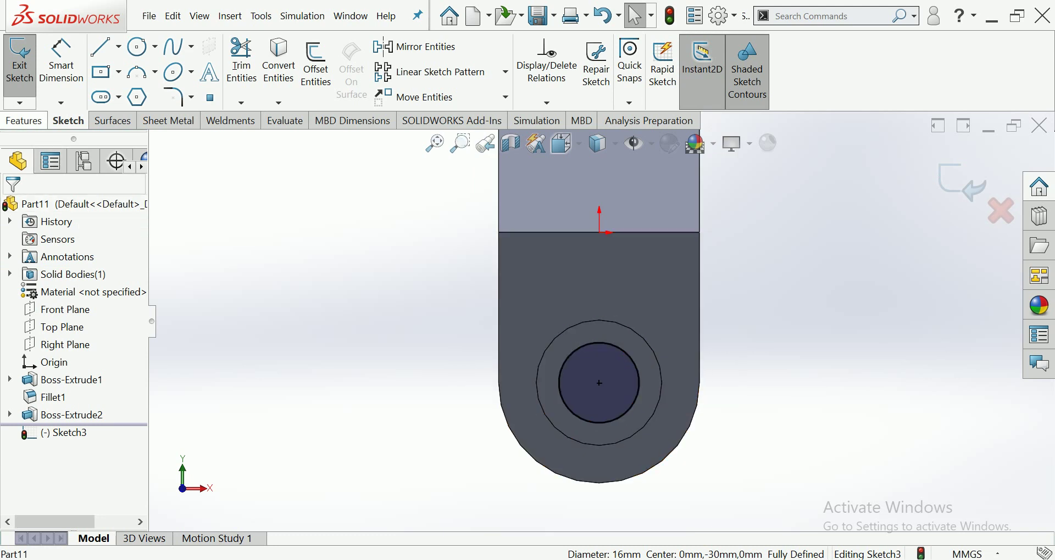
- Cut the converted circle Through All to make the Ø16 hole, then view isometric
left_click(24, 120)
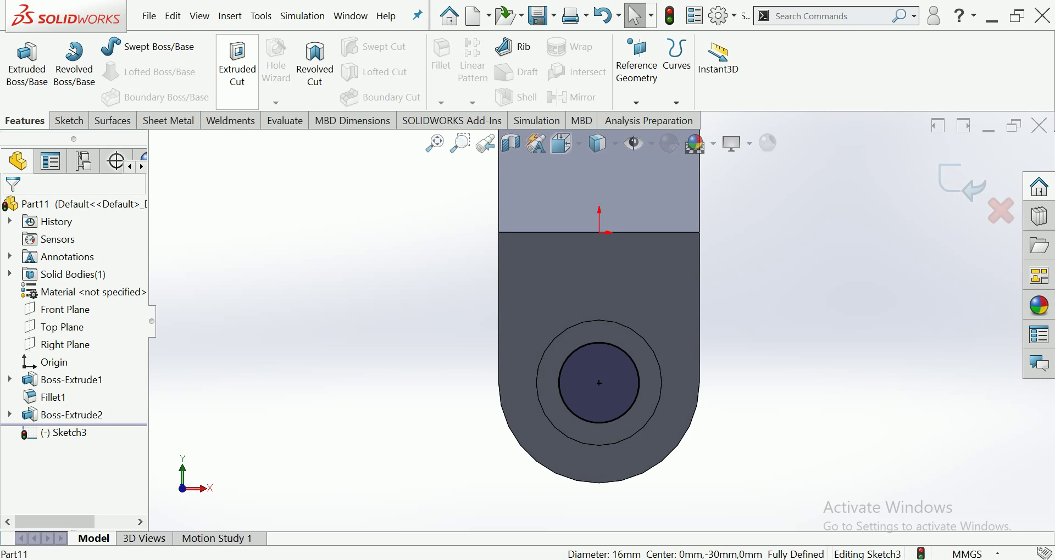
left_click(238, 68)
left_click(82, 293)
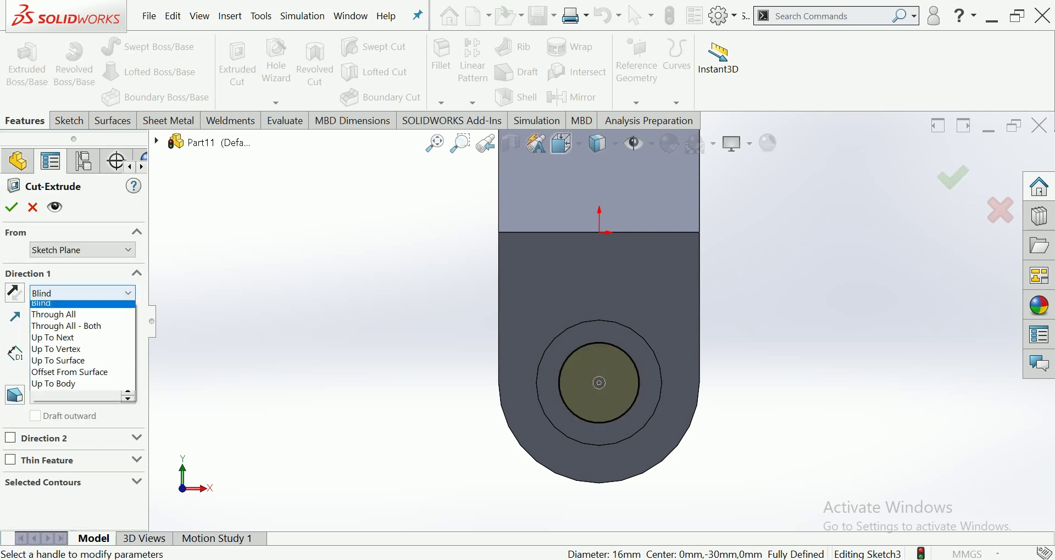
left_click(54, 314)
left_click(11, 207)
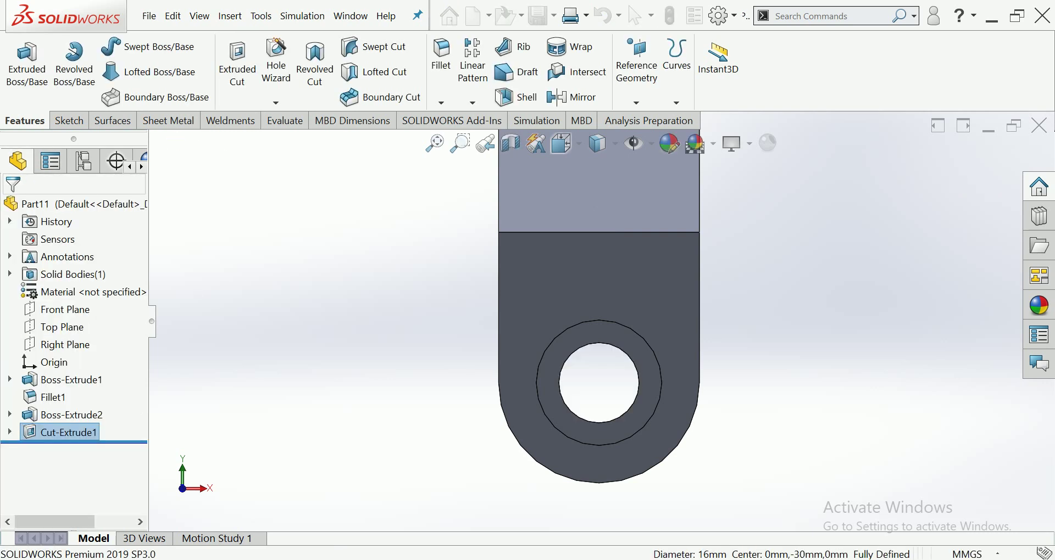
key("ctrl+7")
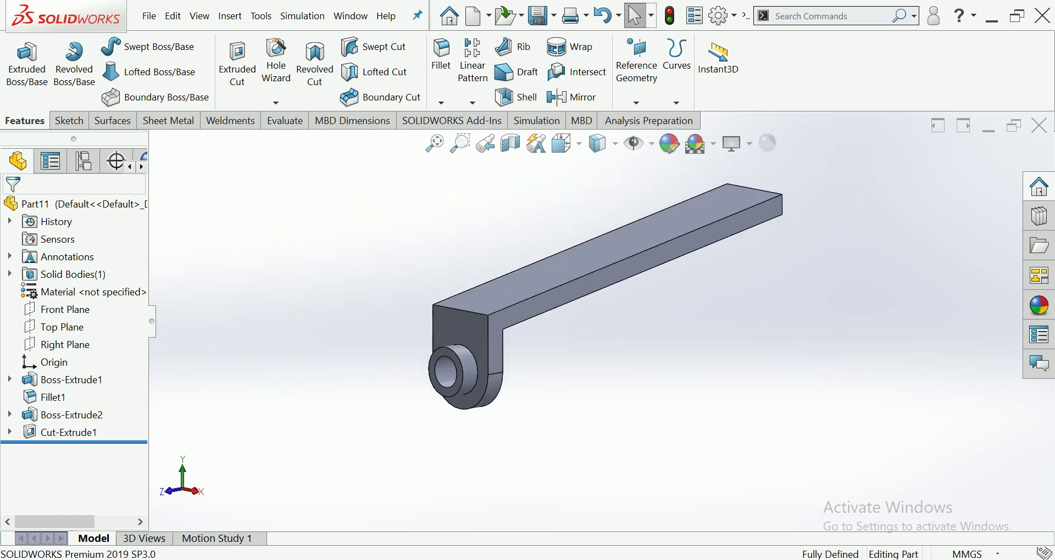
- Start a new sketch on the arm's end face, viewed normal to it
middle_click_drag(549, 302, 440, 329)
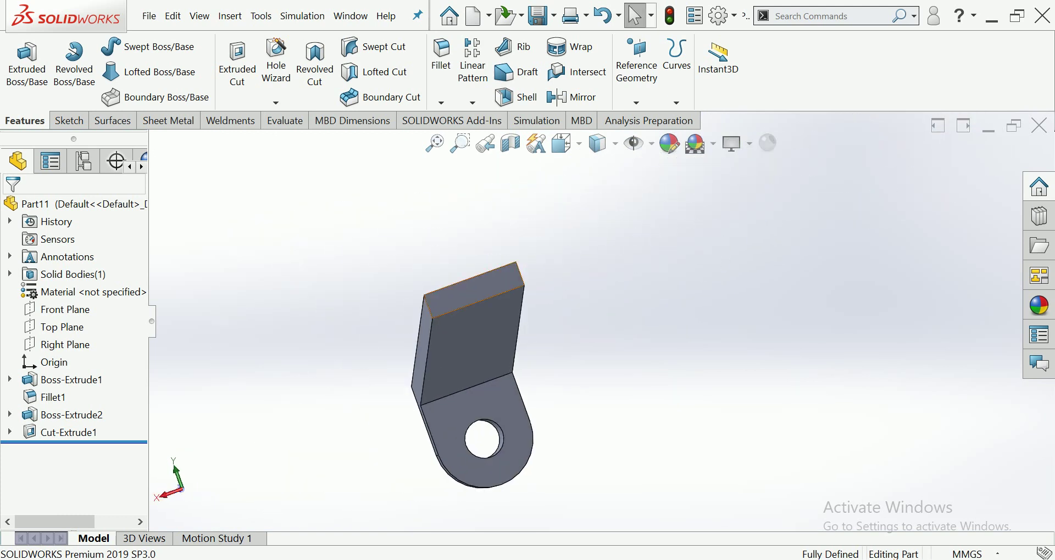
left_click(478, 288)
left_click(560, 242)
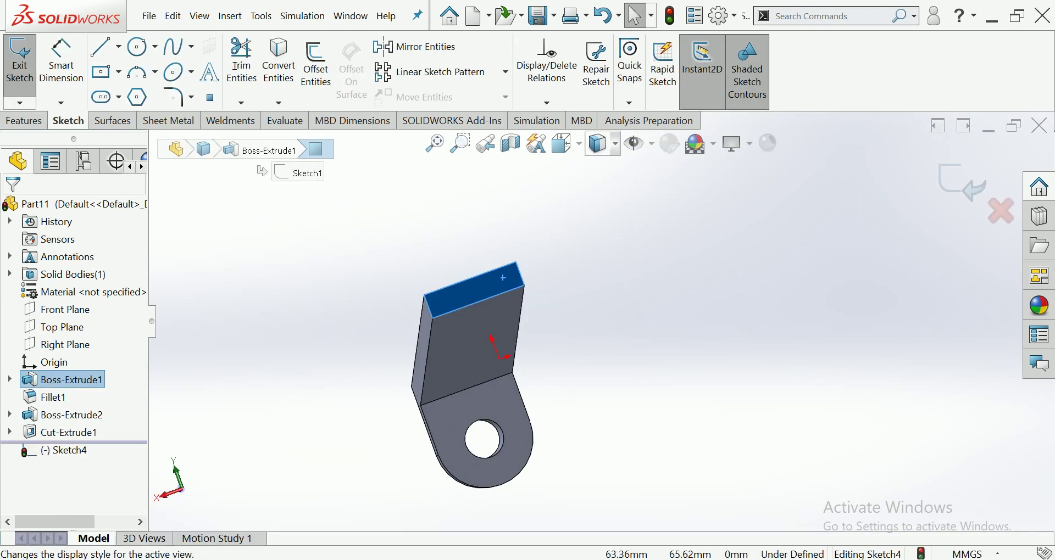
left_click(563, 143)
left_click(668, 249)
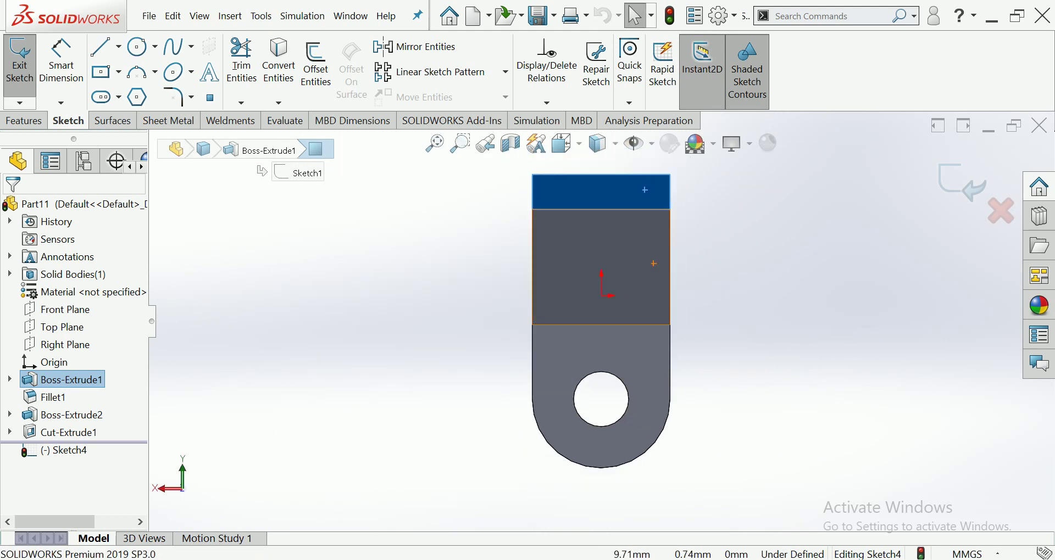
- Draw a construction centerline across the end face from its left edge to its right edge
left_click(118, 72)
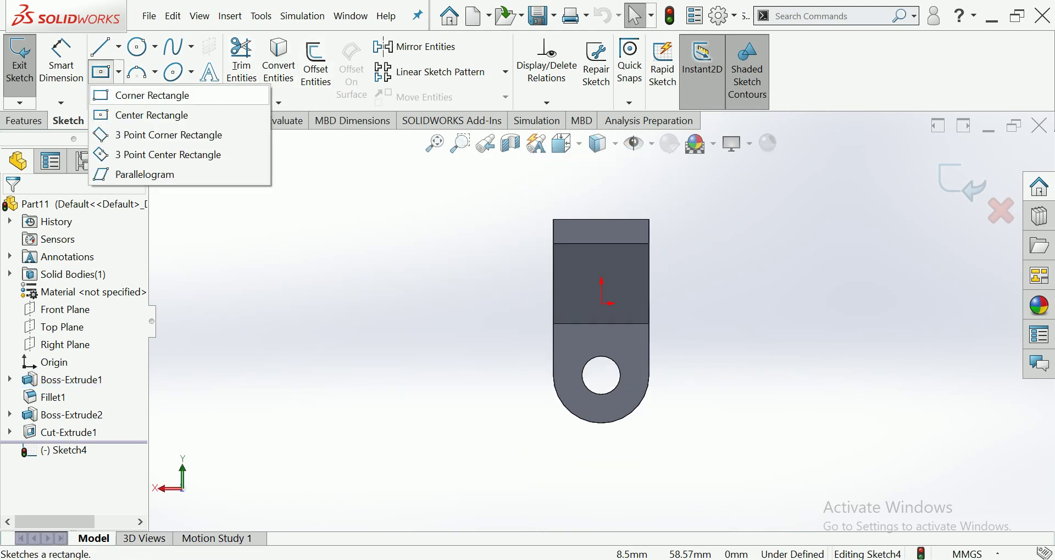
left_click(151, 114)
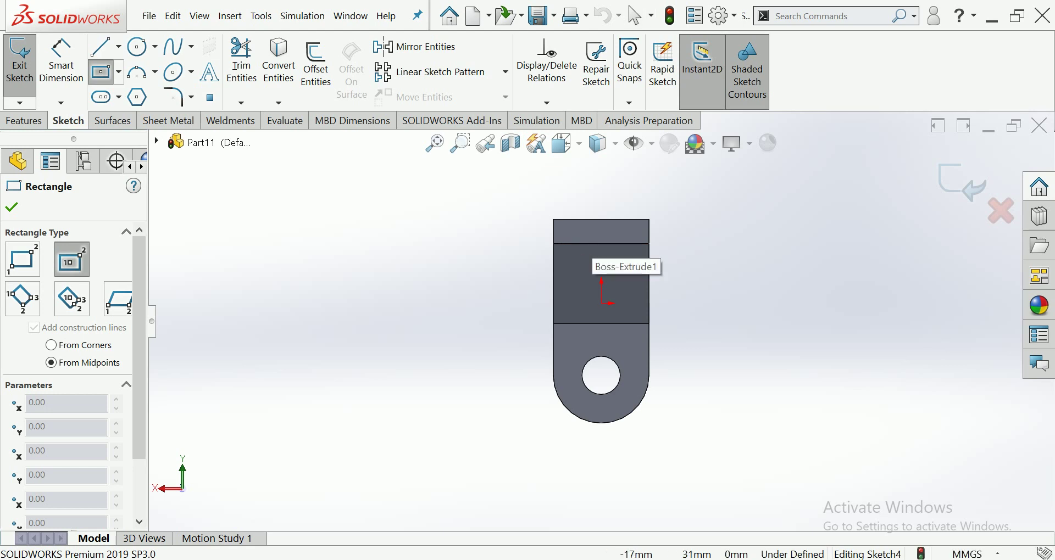
left_click(118, 46)
left_click(132, 90)
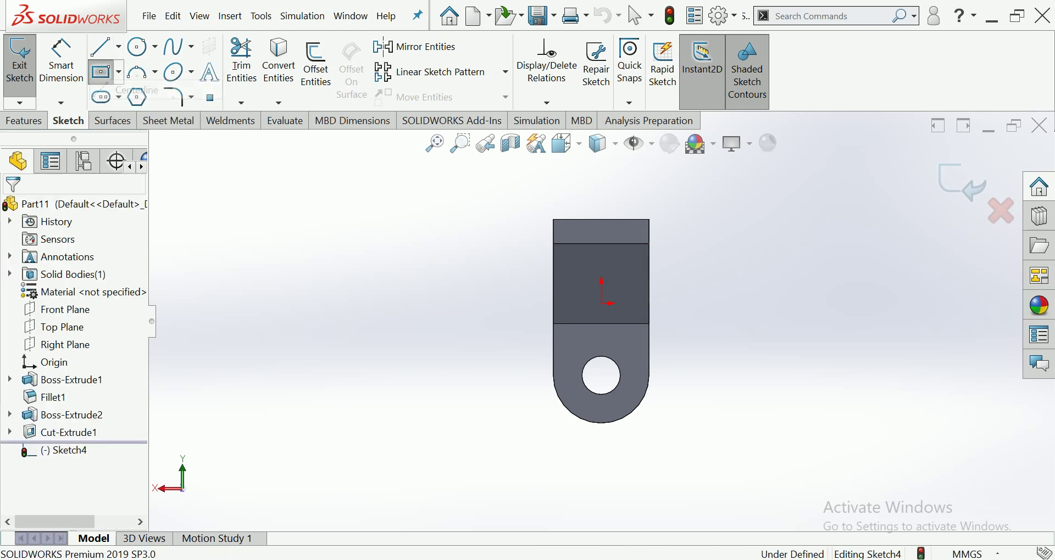
left_click(553, 231)
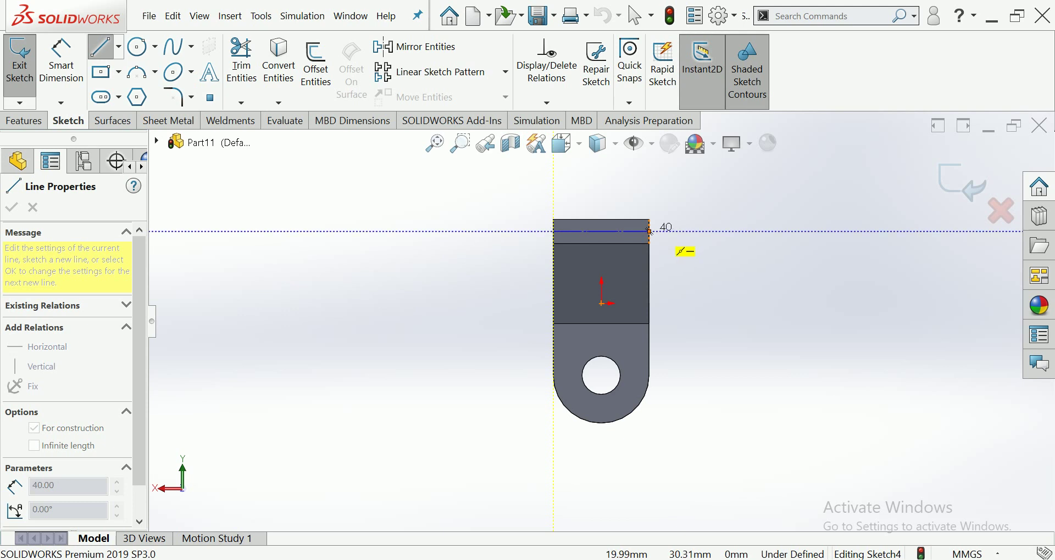
left_click(649, 231)
key("Escape")
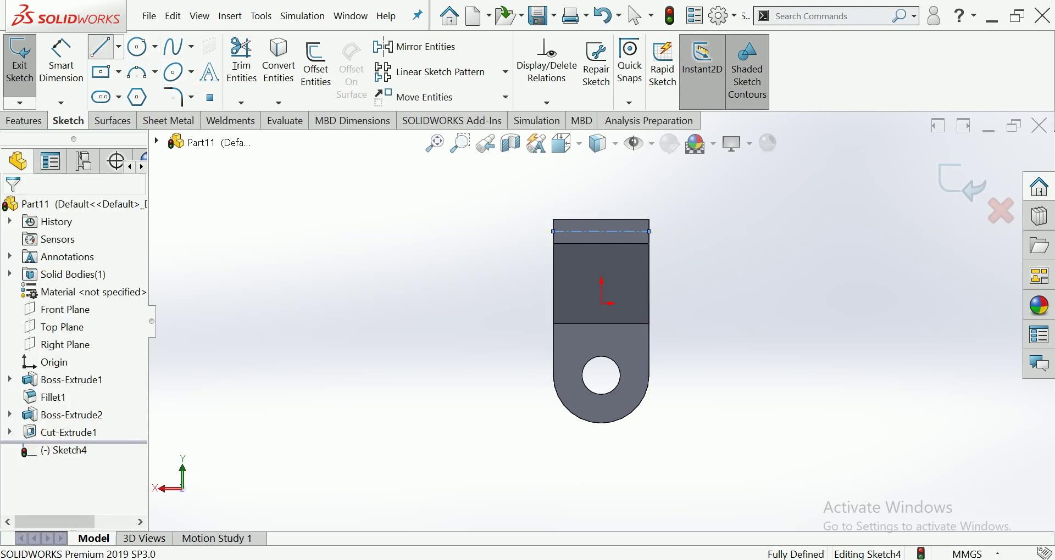
key("l")
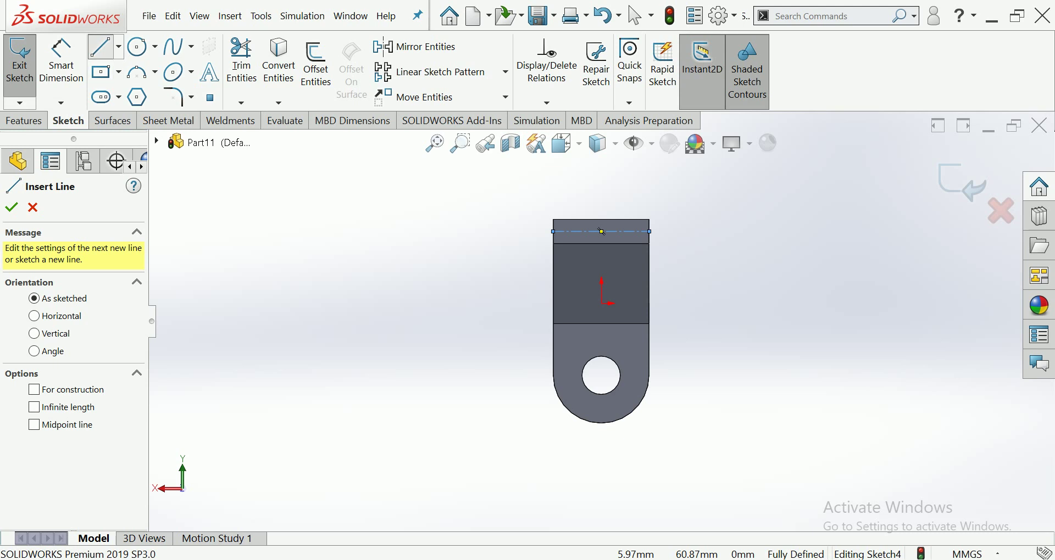
key("Escape")
- Draw a centre rectangle anchored at the centerline's midpoint
key("r")
scroll(621, 253, "down", 2)
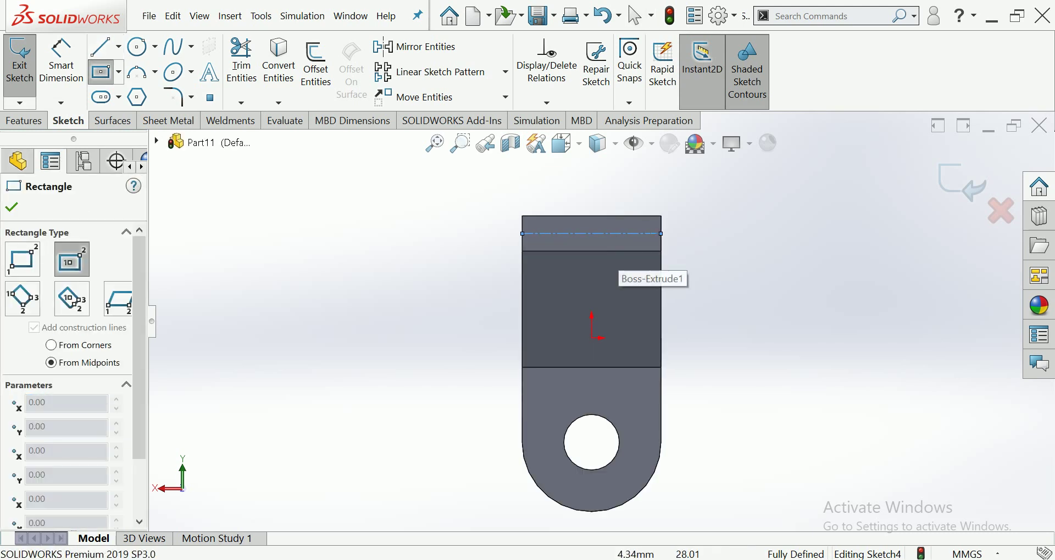
left_click(591, 233)
scroll(681, 192, "up", 2)
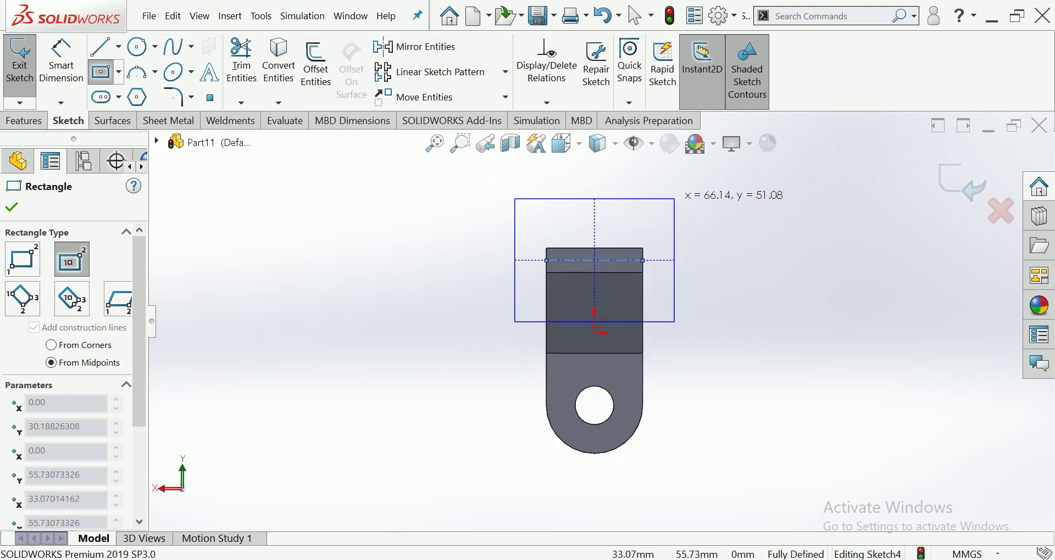
left_click(669, 212)
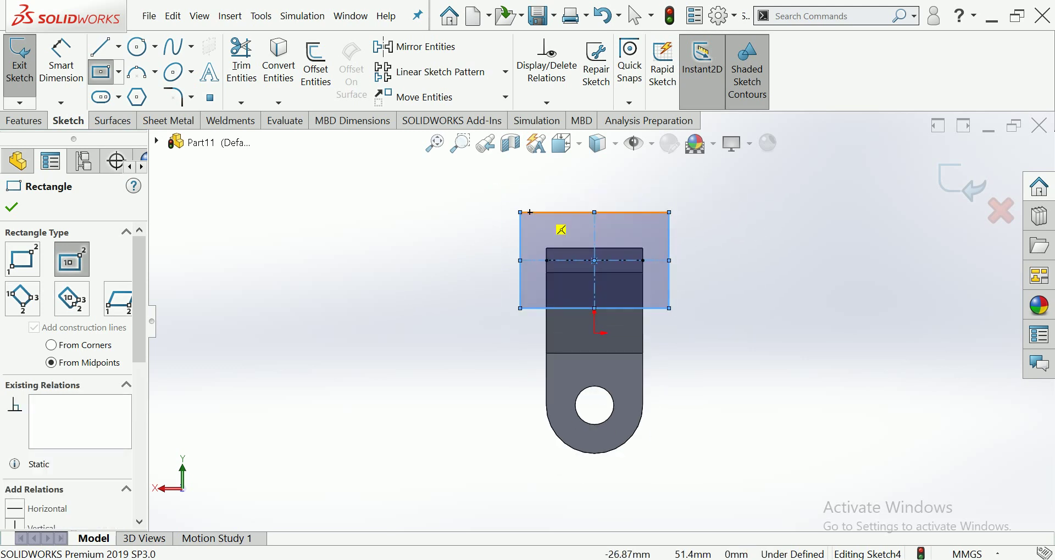
- Dimension the rectangle 40 tall and 60 wide so the sketch is fully defined
left_click(61, 60)
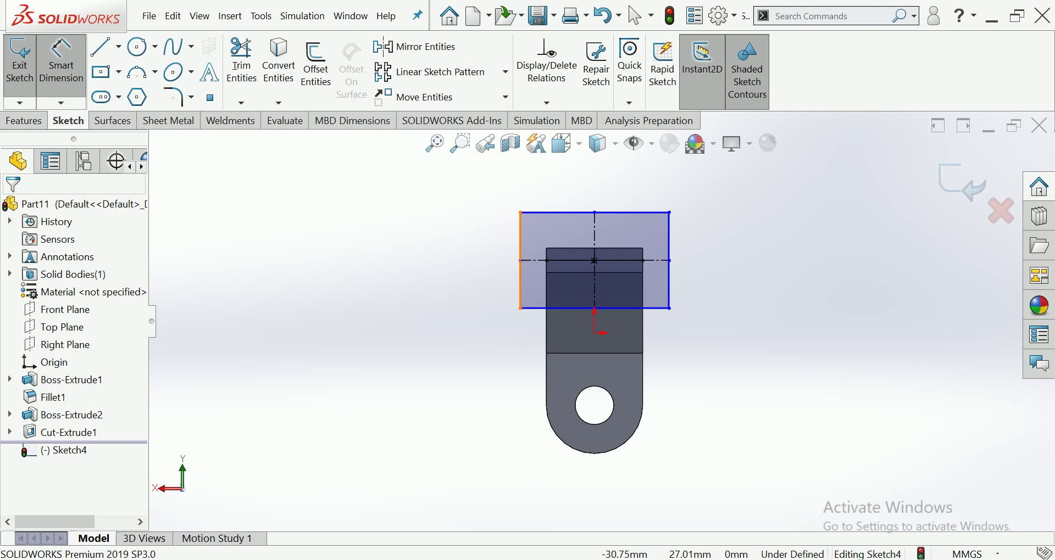
left_click(520, 275)
left_click(462, 258)
type("40")
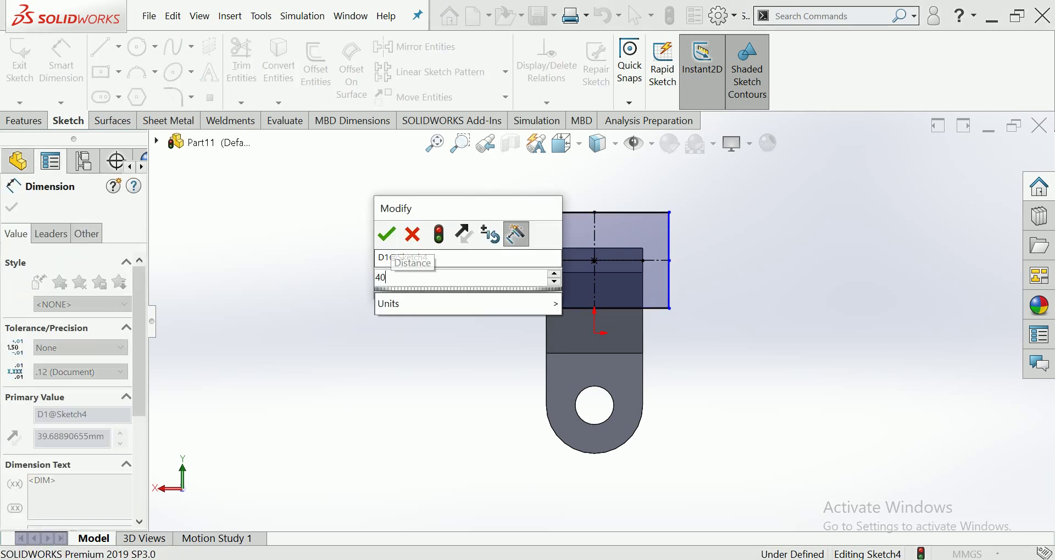
key("Return")
left_click(669, 259)
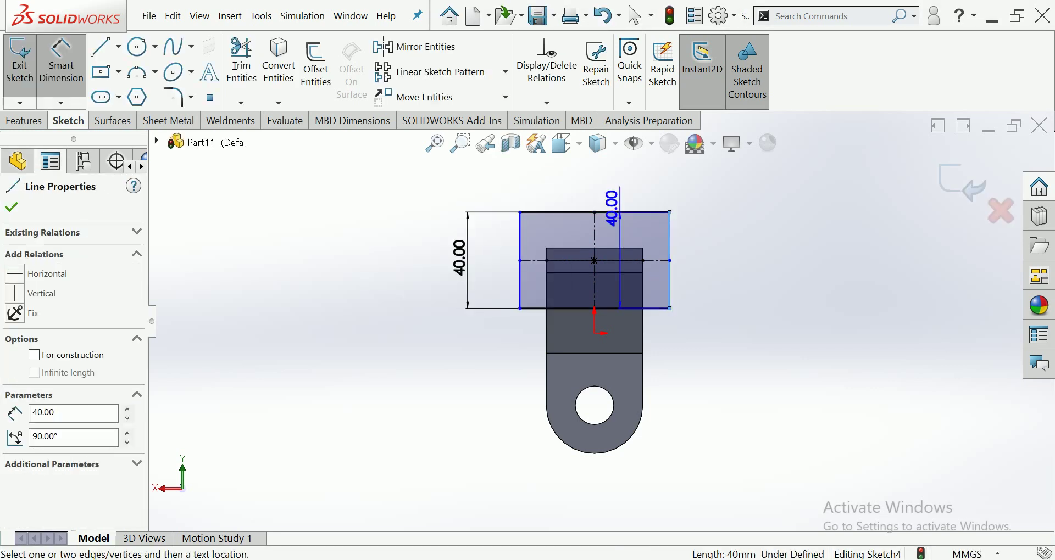
left_click(619, 218)
left_click(426, 273)
left_click(593, 212)
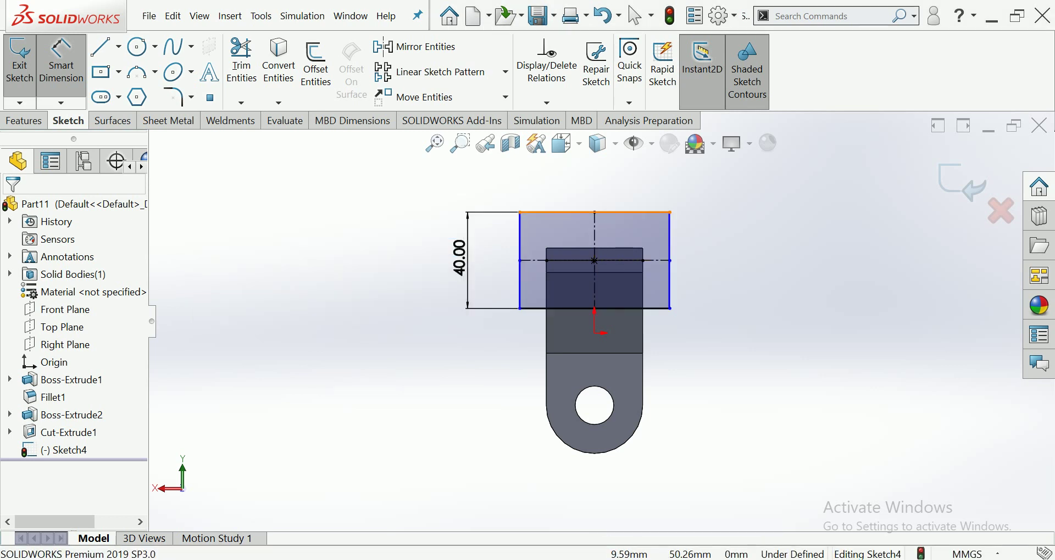
left_click(592, 173)
type("60")
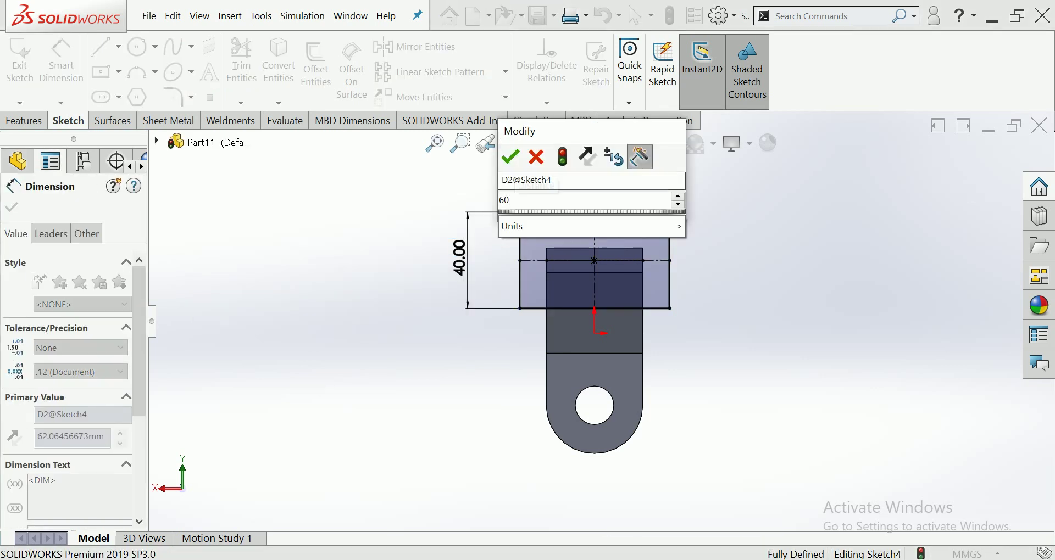
key("Return")
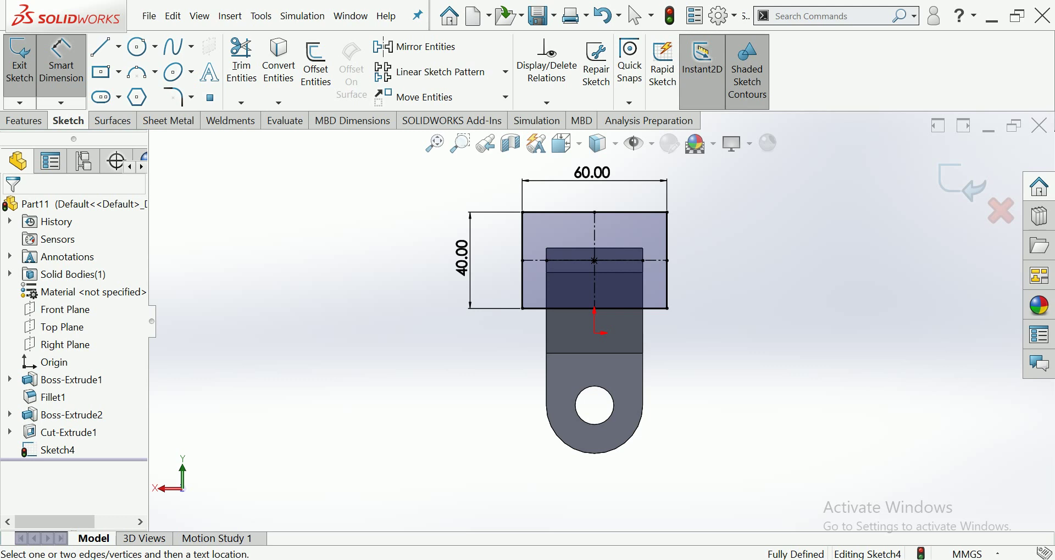
key("Escape")
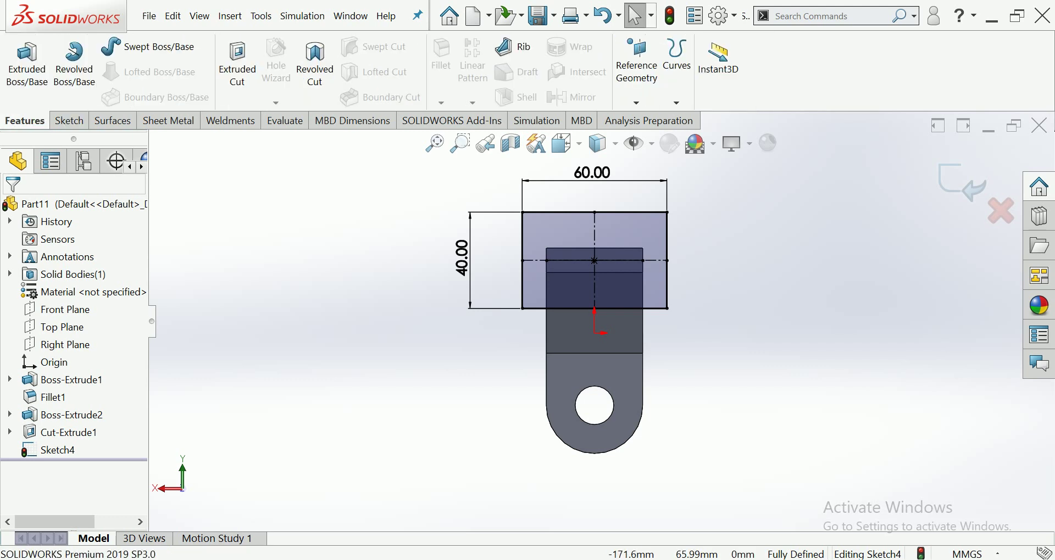
- Extrude the 60 × 40 rectangle 8 mm blind to form the end plate
left_click(27, 60)
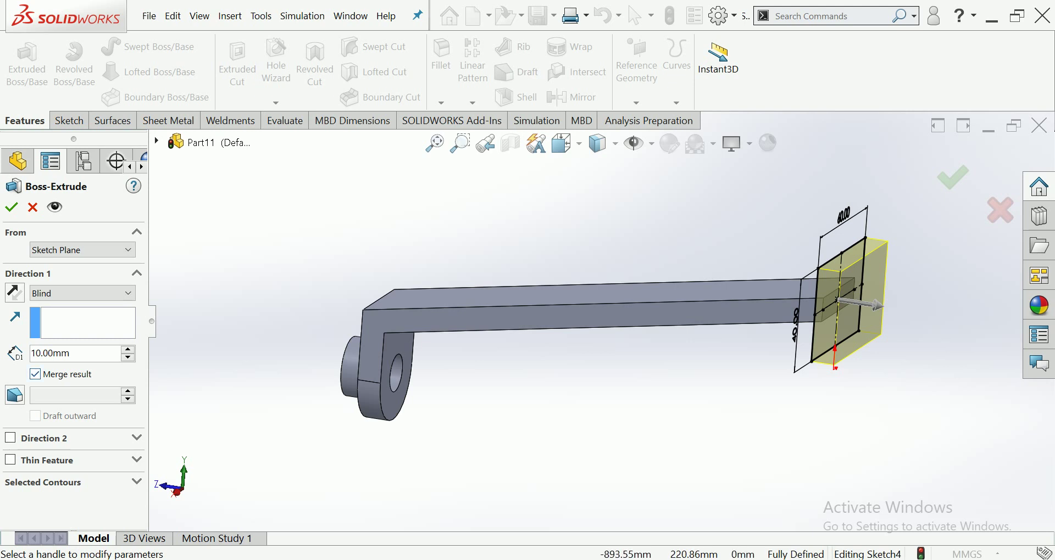
type("5")
key("Return")
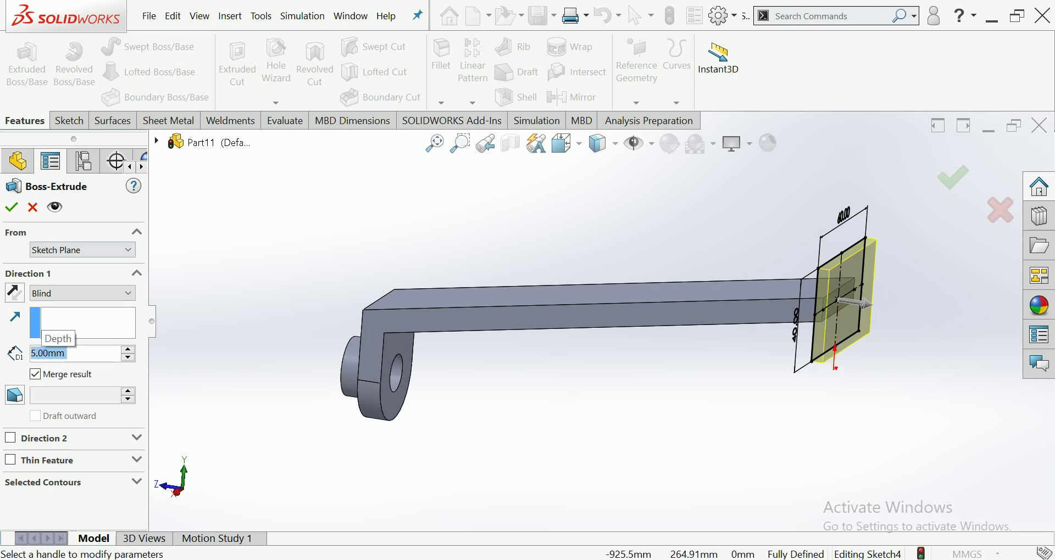
type("8")
key("Return")
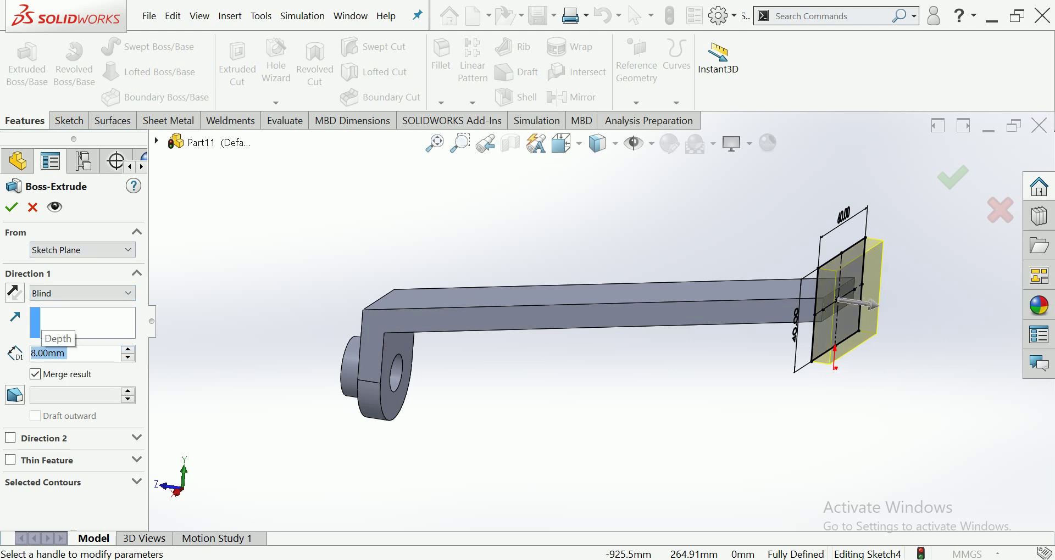
left_click(11, 207)
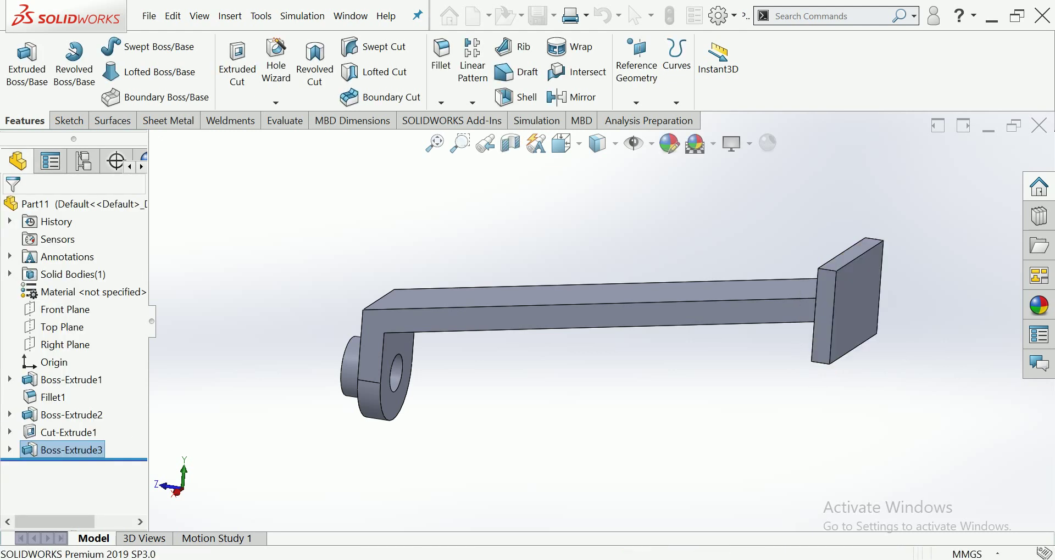
middle_click_drag(577, 319, 604, 313)
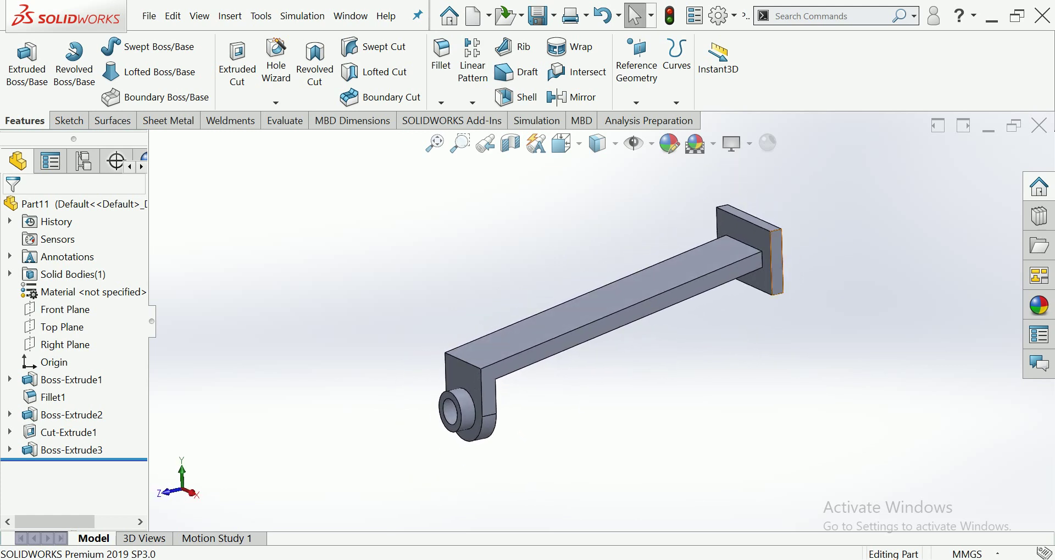
key("f")
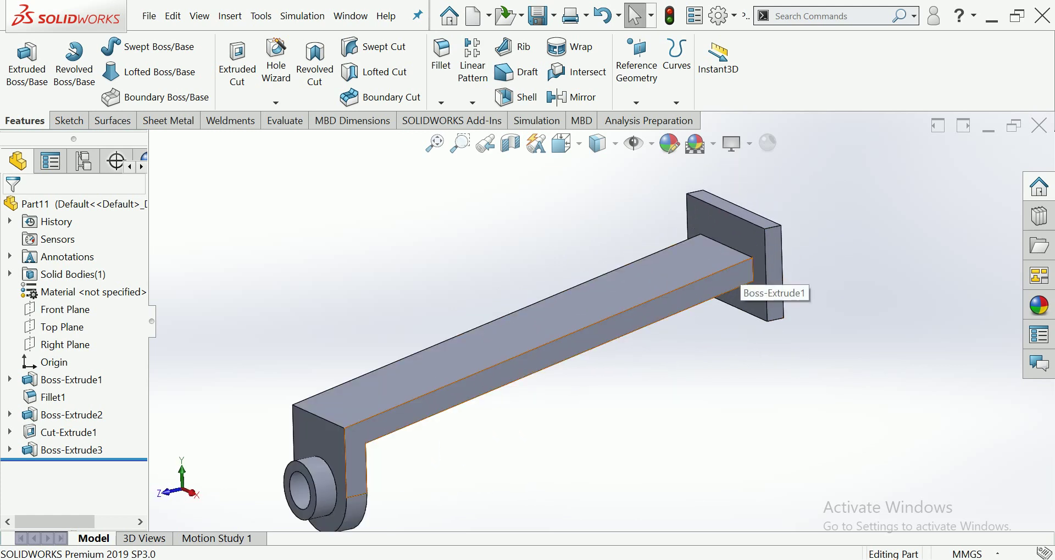
- Change the arm's bend angle in Sketch1 from 100° to 120° and rebuild
left_click(559, 333)
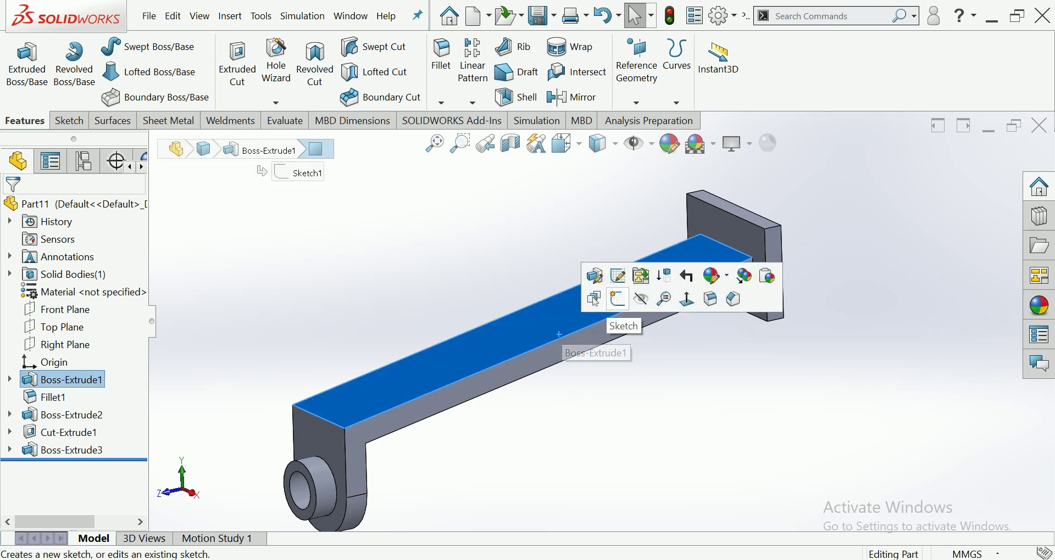
left_click(618, 276)
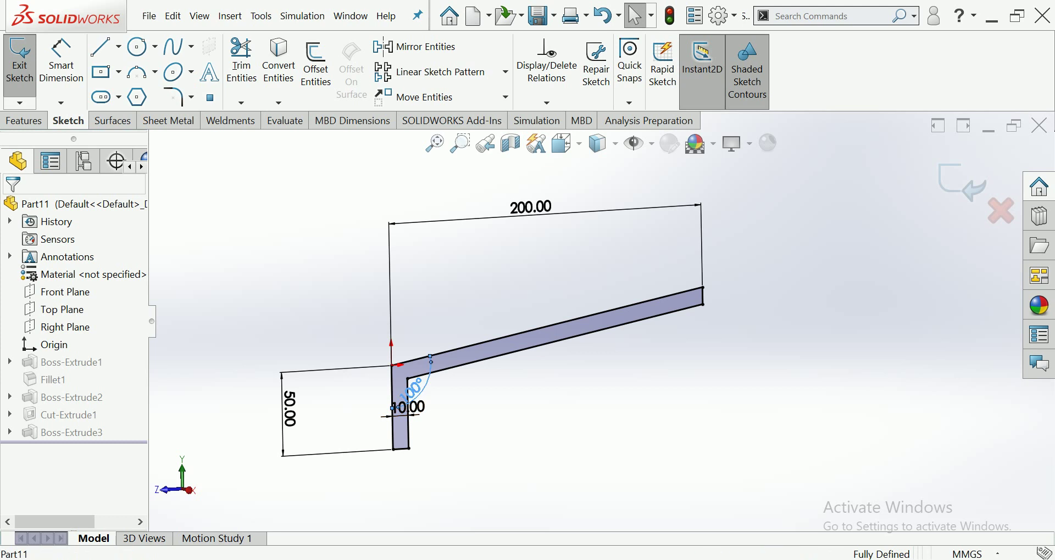
double_click(413, 389)
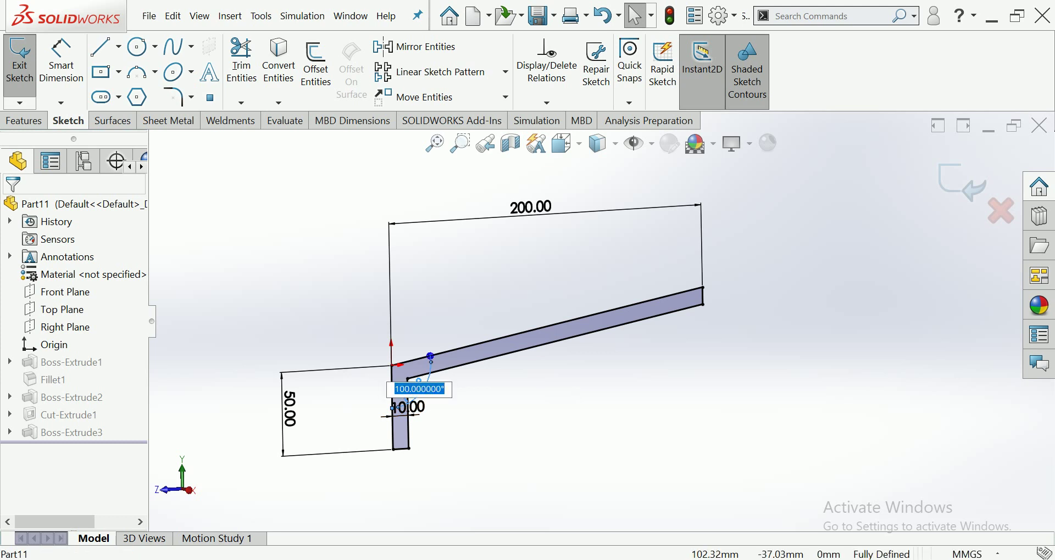
key("Return")
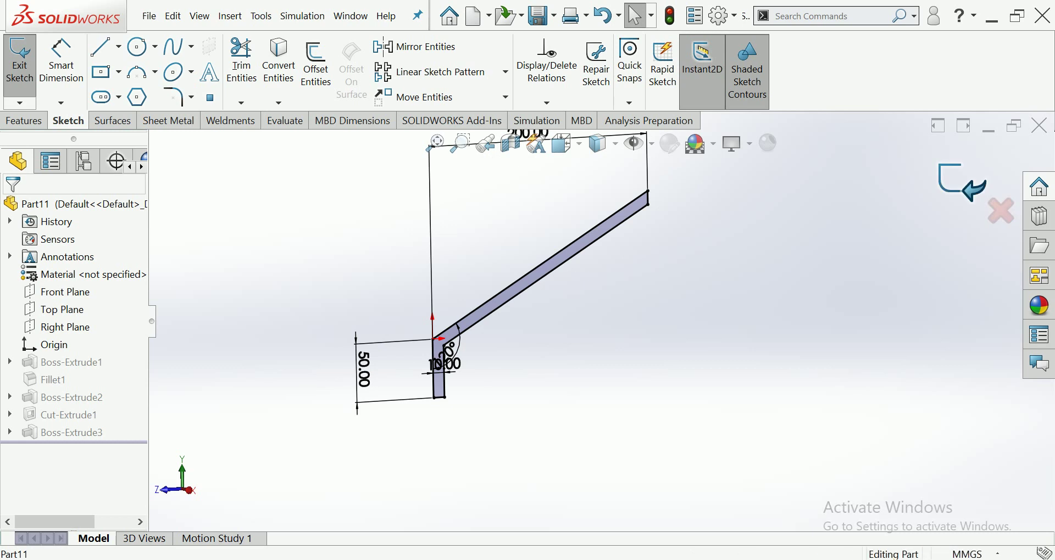
key("ctrl+b")
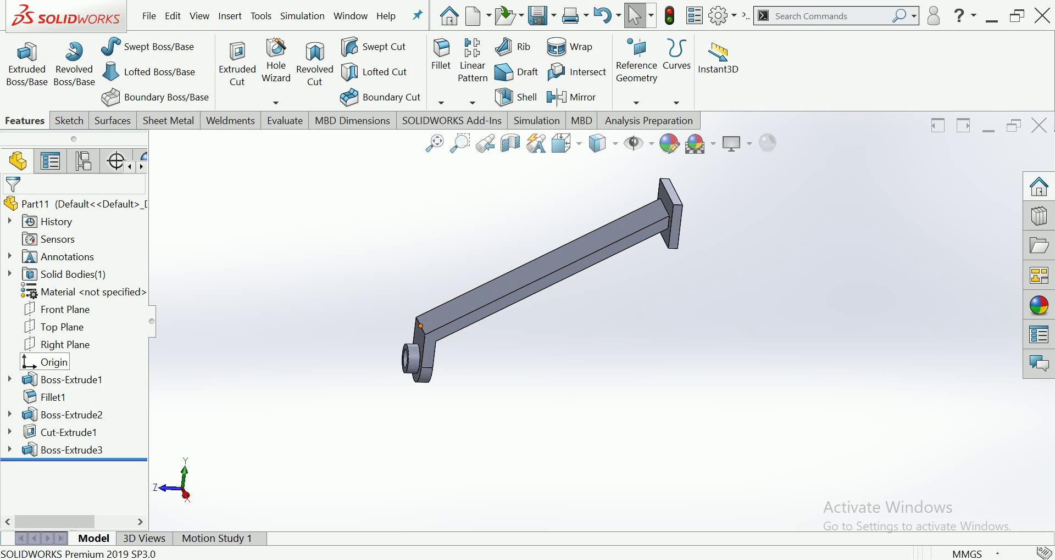
- Start a new sketch on the Right Plane, viewed normal to it
left_click(65, 345)
key("ctrl+8")
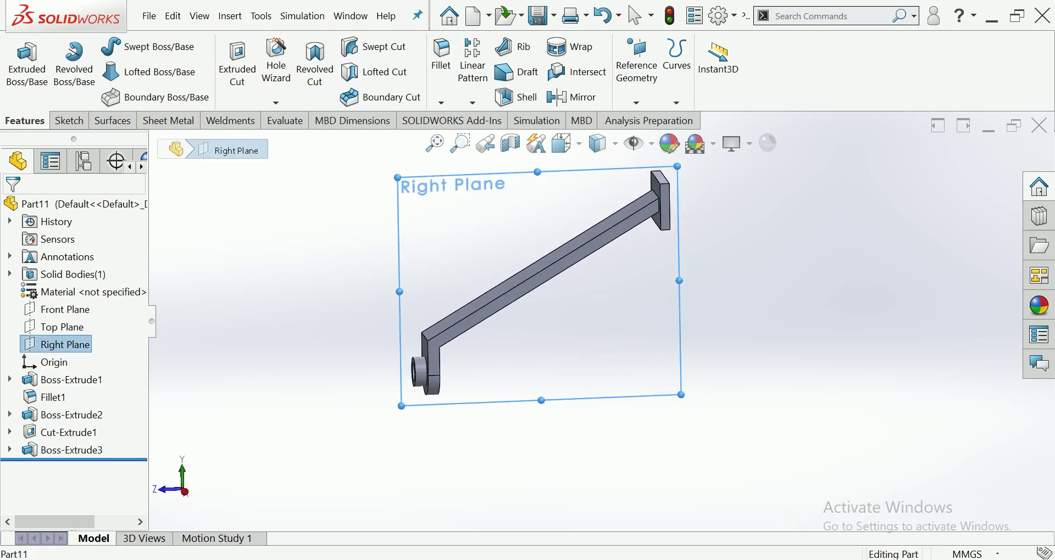
right_click(589, 379)
left_click(651, 394)
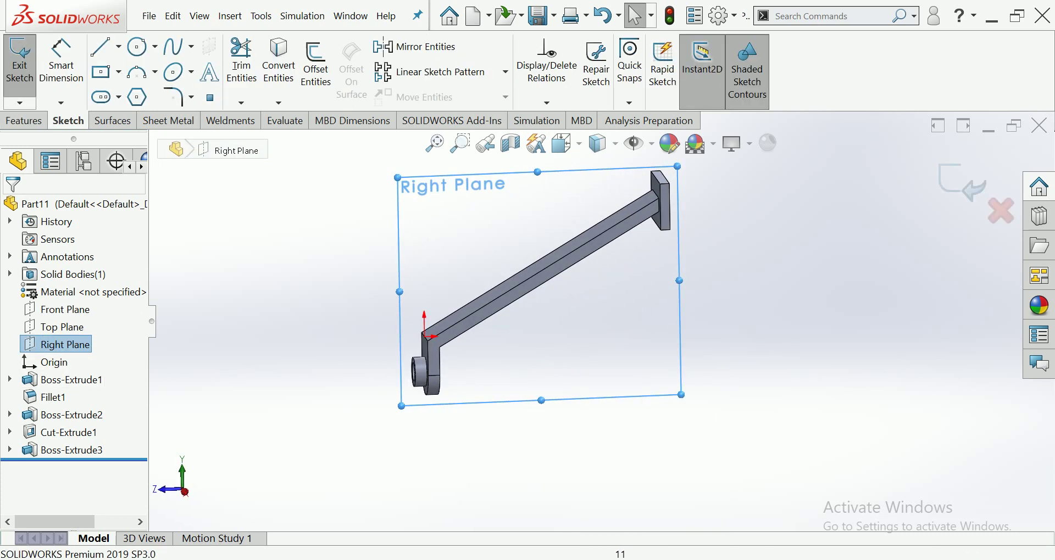
left_click(561, 144)
key("ctrl+4")
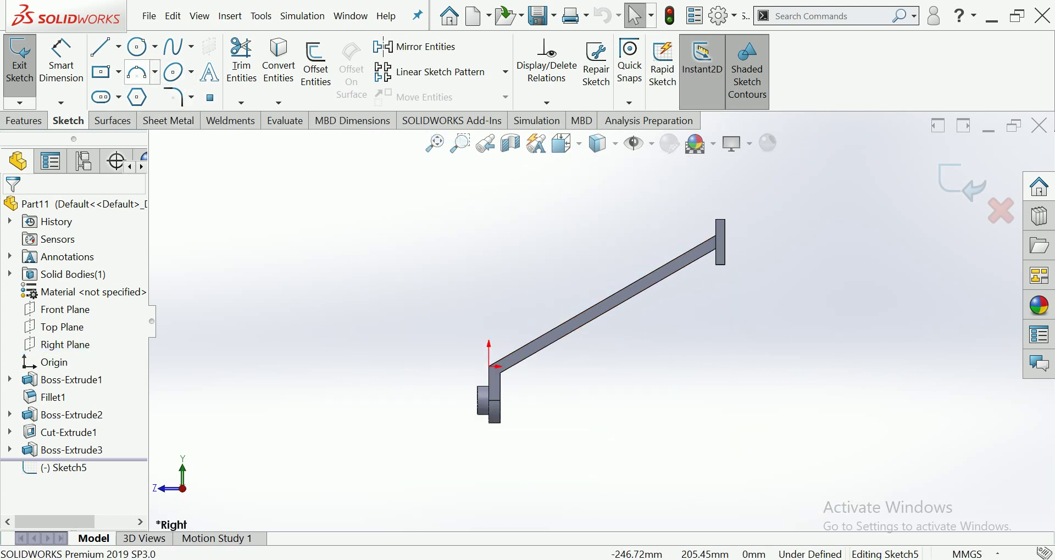
- Trace lines from below the origin, along the arm's top edge, and up the plate face
left_click(100, 46)
scroll(467, 391, "down", 3)
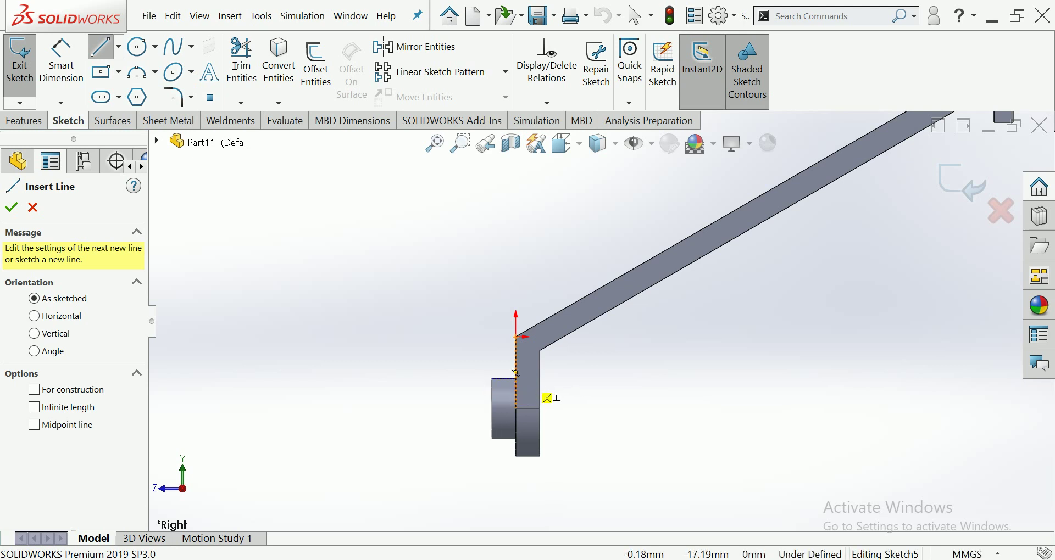
scroll(481, 396, "down", 3)
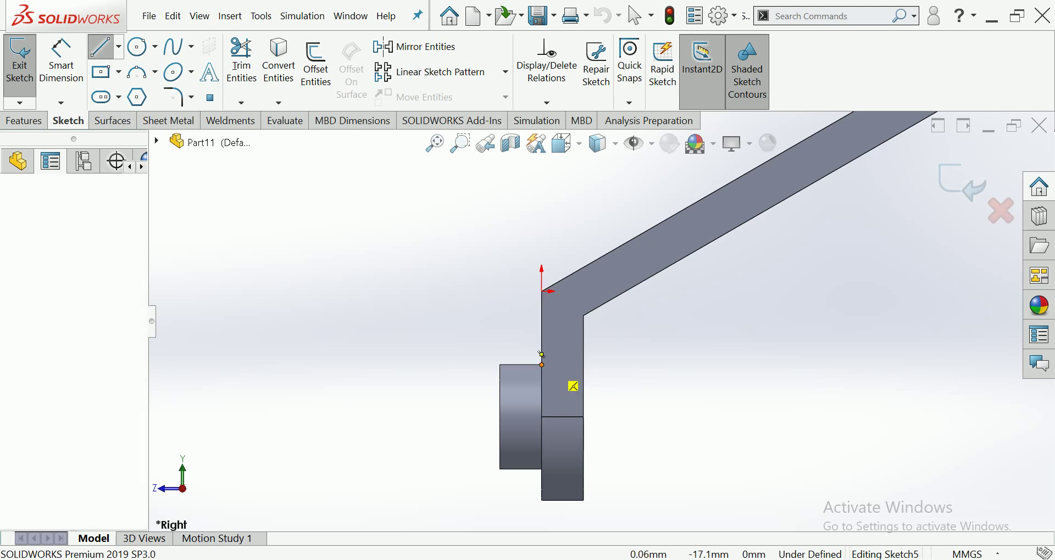
left_click(542, 356)
left_click(542, 290)
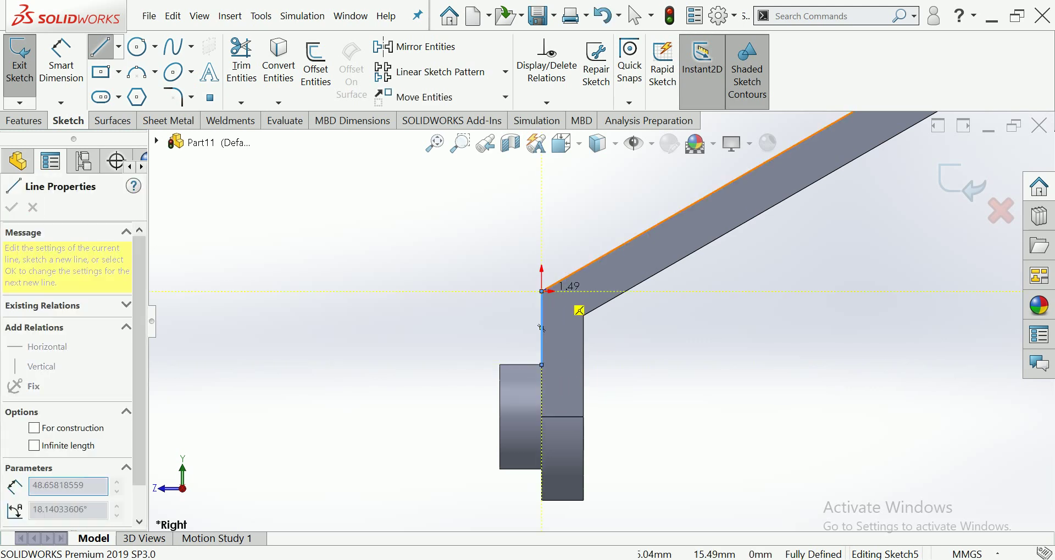
scroll(769, 209, "up", 3)
scroll(665, 265, "down", 2)
scroll(693, 286, "down", 1)
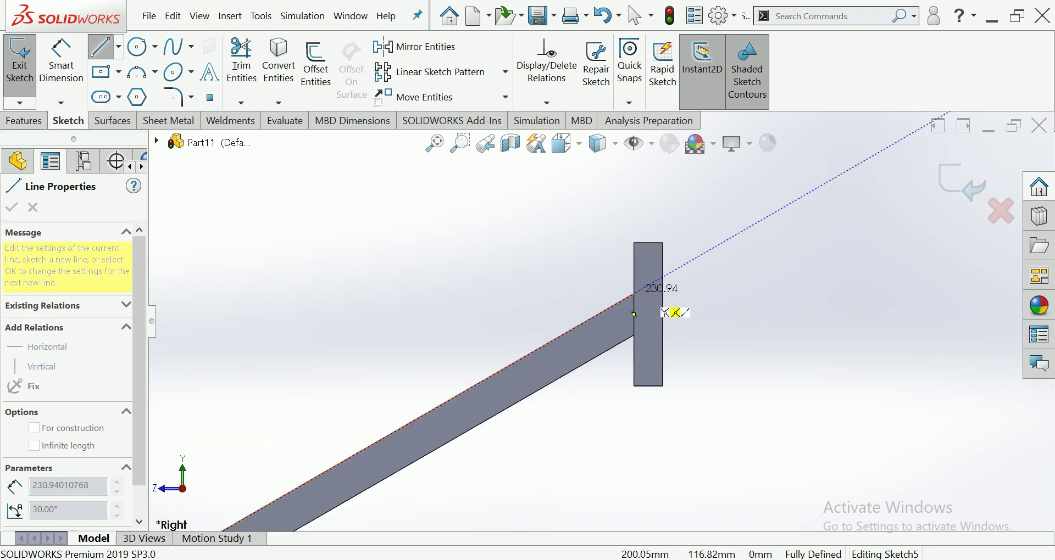
left_click(634, 294)
left_click(634, 242)
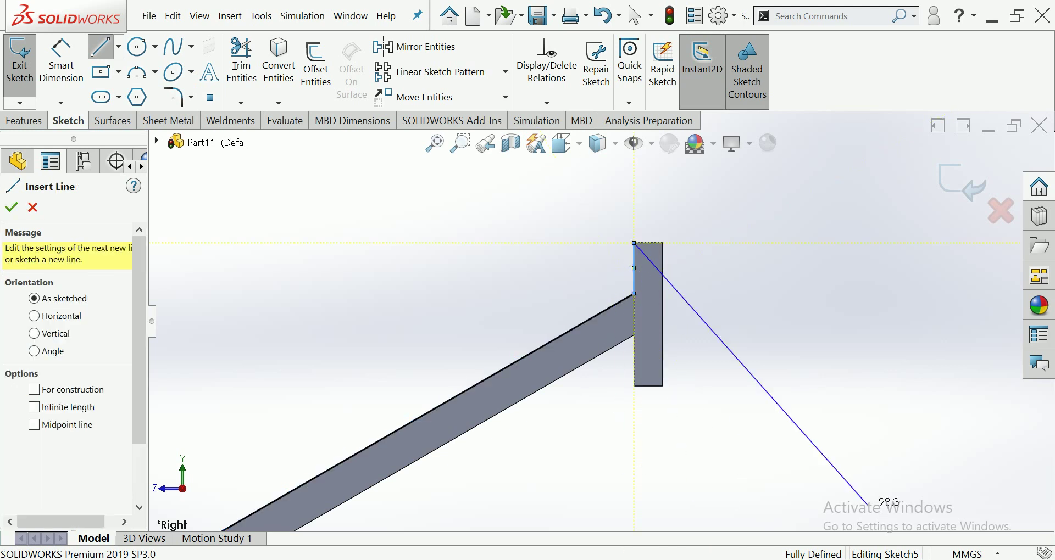
key("Escape")
scroll(750, 203, "up", 5)
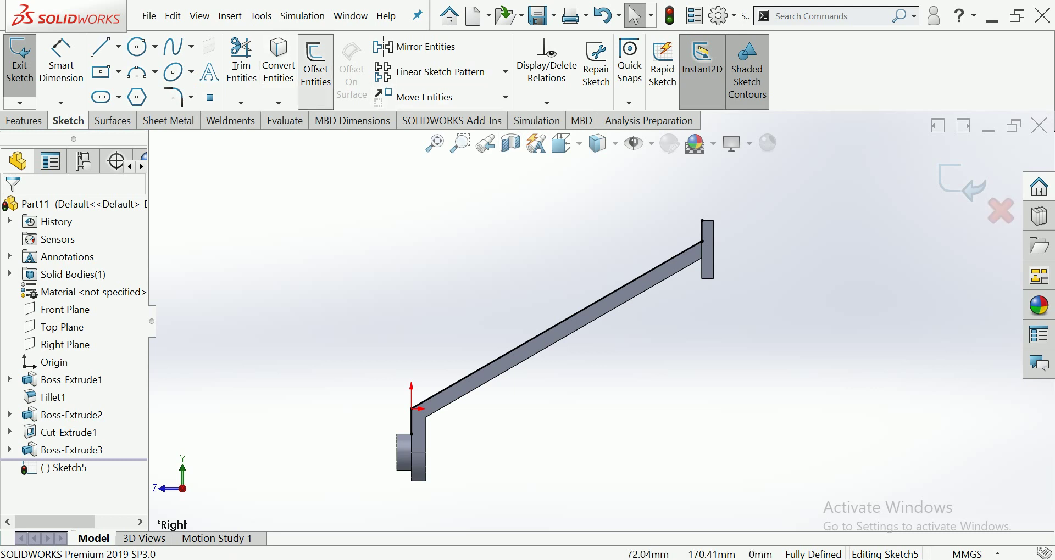
- Offset the traced arm-edge lines 4 mm above the arm
left_click(316, 69)
left_click(555, 327)
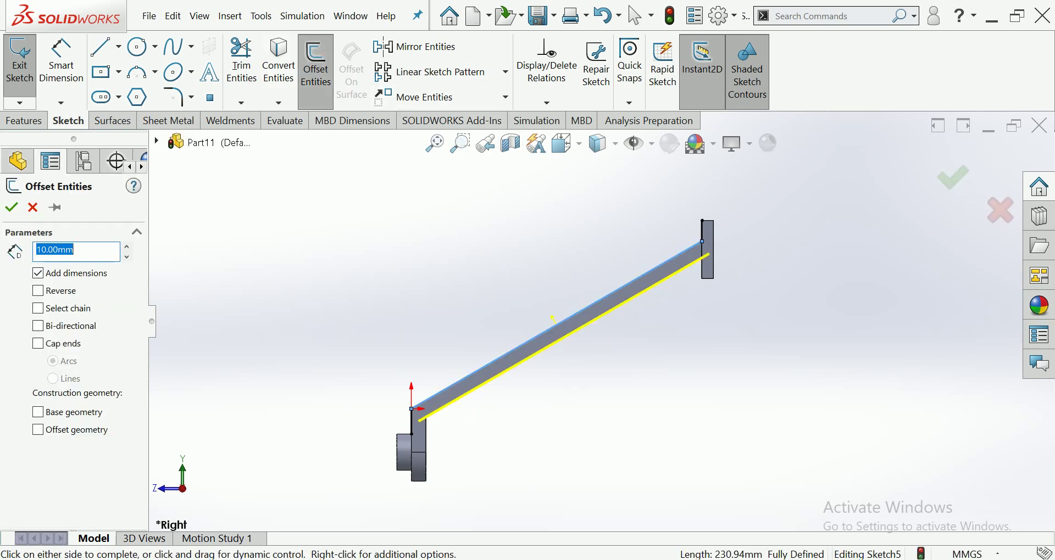
type("2")
key("Return")
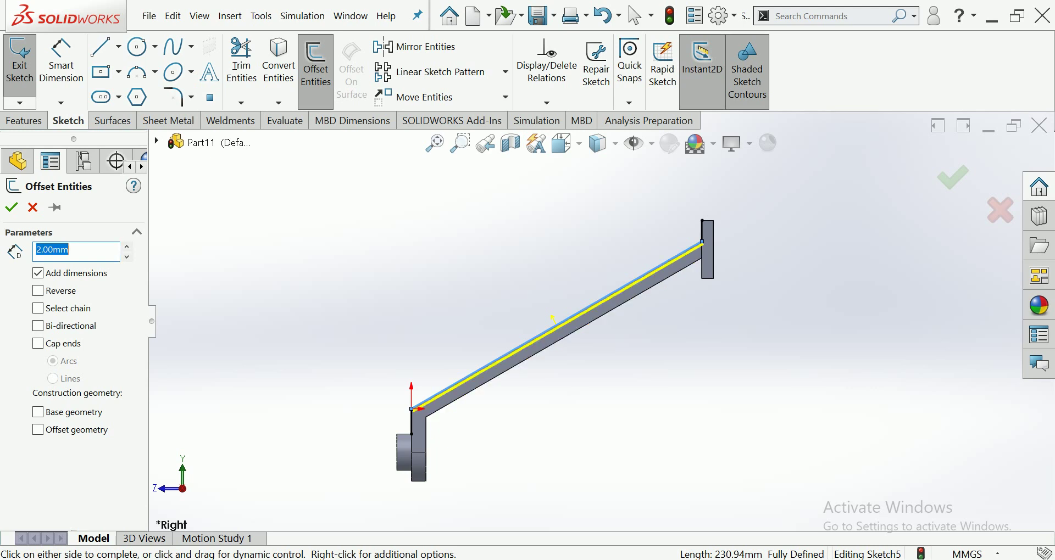
type("4")
key("Return")
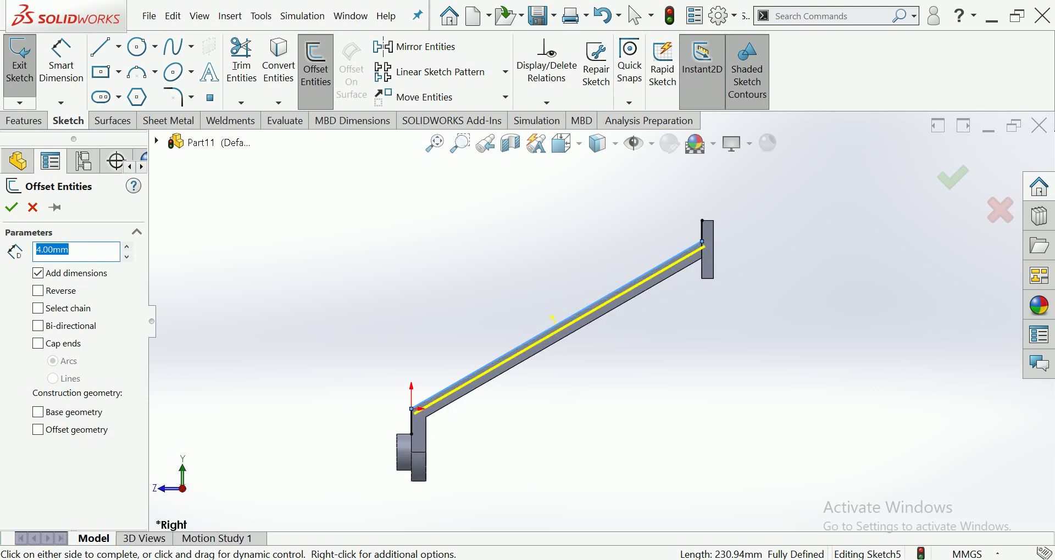
scroll(553, 318, "down", 1)
scroll(534, 370, "down", 1)
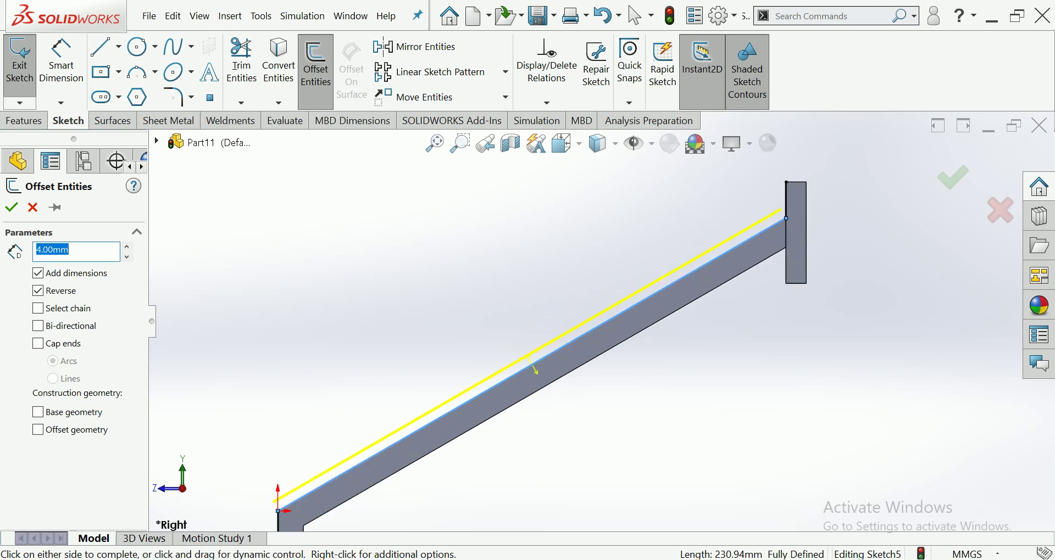
scroll(604, 319, "down", 1)
scroll(696, 270, "down", 1)
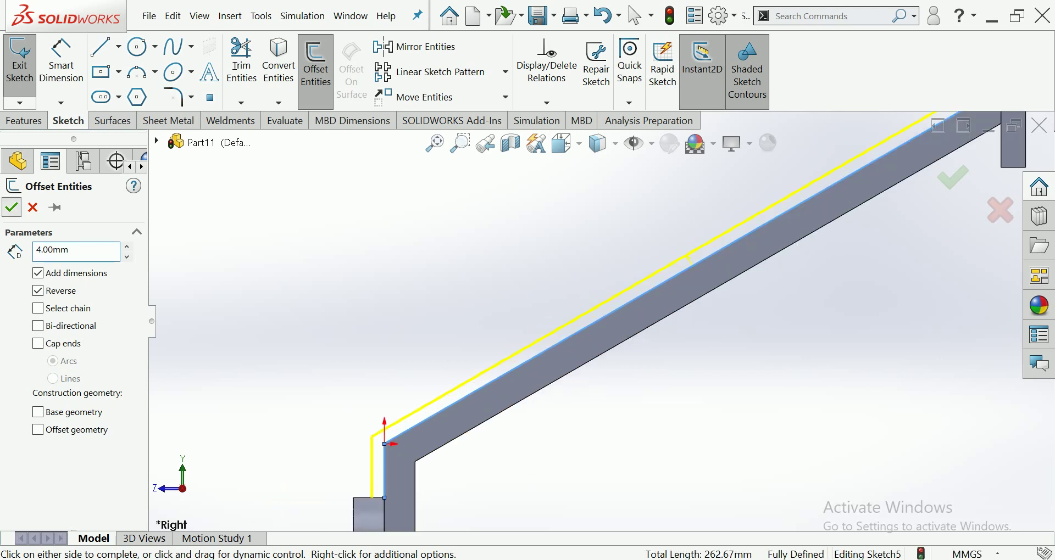
left_click(688, 258)
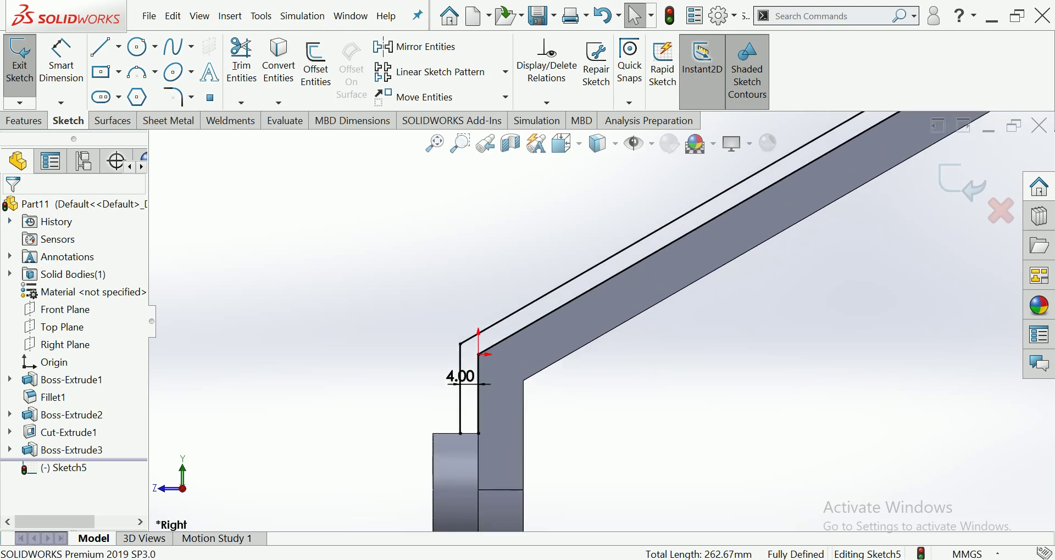
scroll(417, 451, "down", 2)
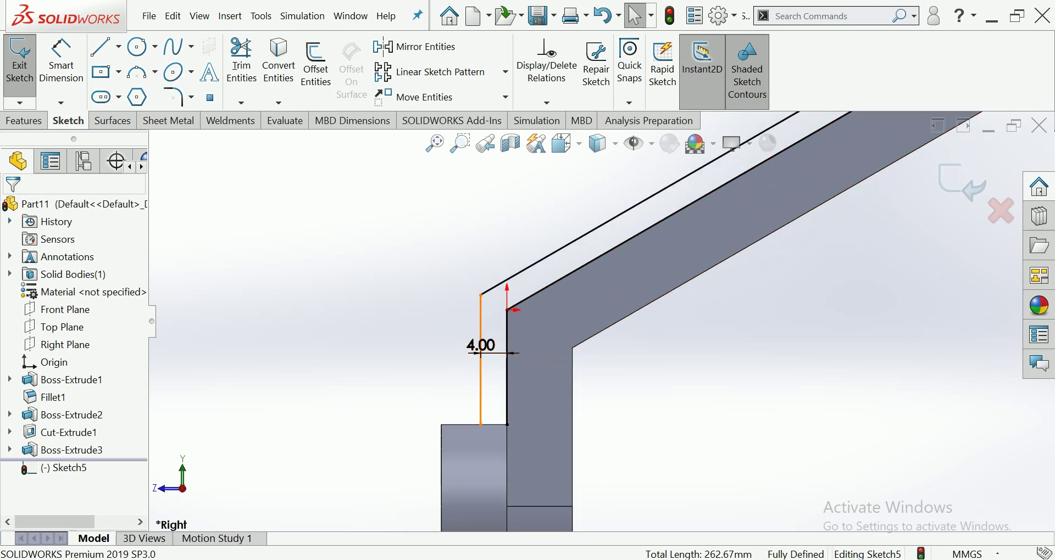
- Draw short lines joining the offset profile back to the arm edge at both ends
key("l")
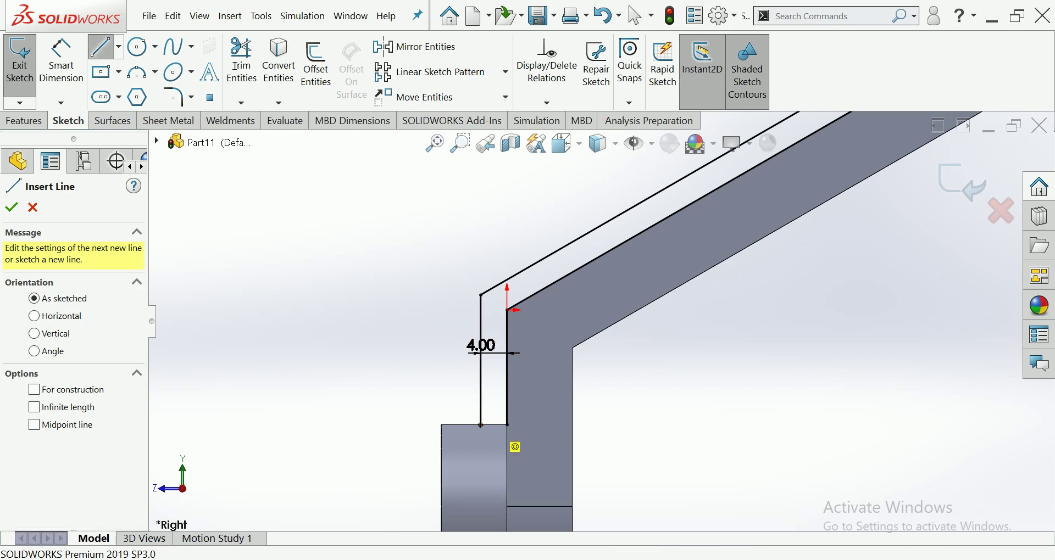
left_click(507, 425)
left_click(482, 359)
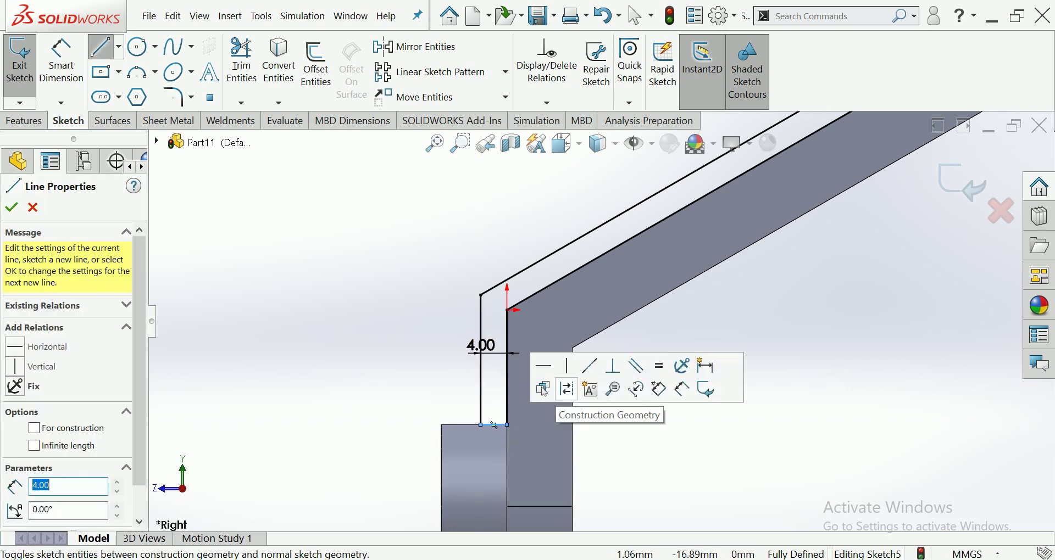
scroll(549, 330, "up", 3)
scroll(577, 330, "up", 2)
scroll(585, 333, "up", 2)
scroll(586, 333, "down", 4)
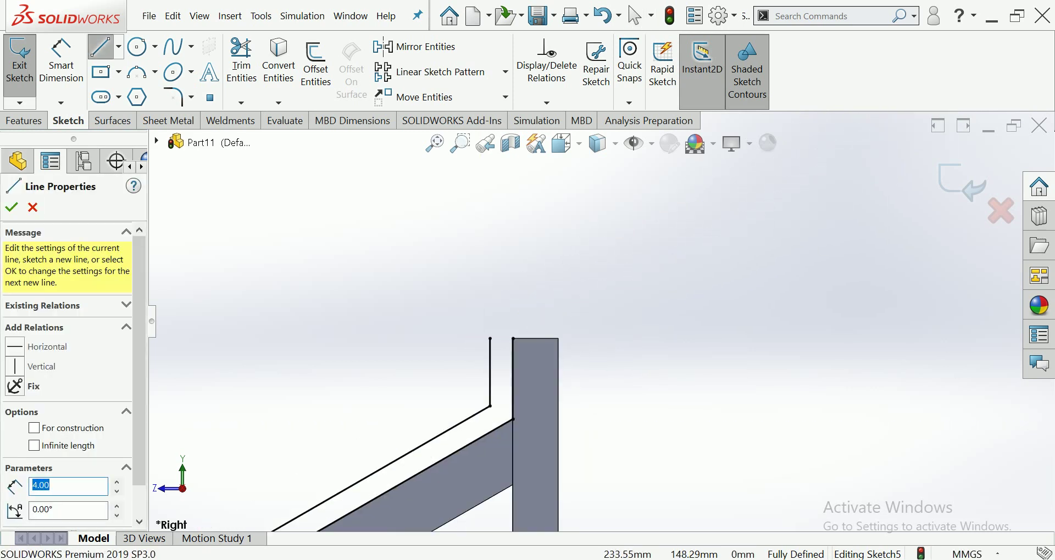
scroll(586, 333, "down", 2)
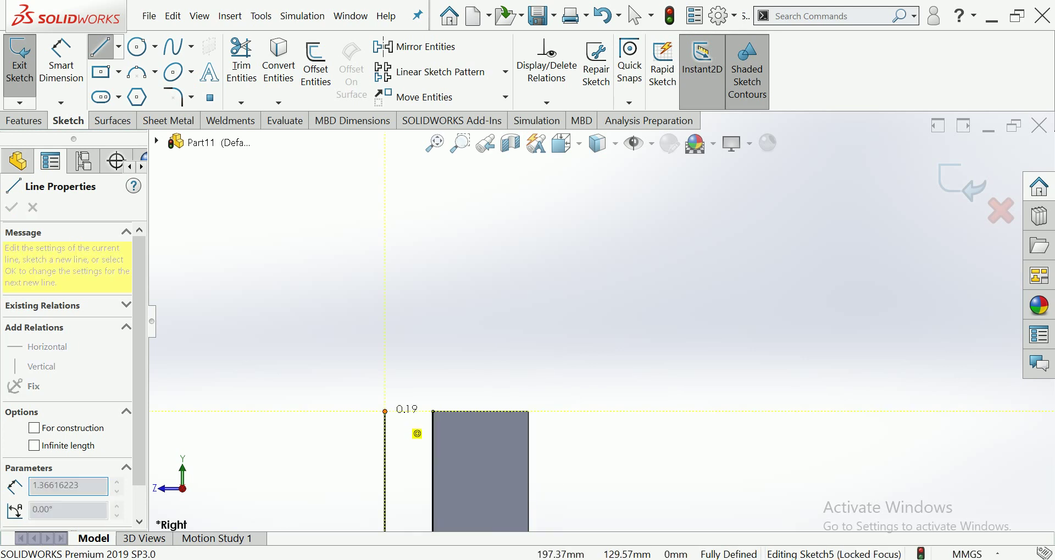
double_click(433, 412)
scroll(602, 319, "up", 4)
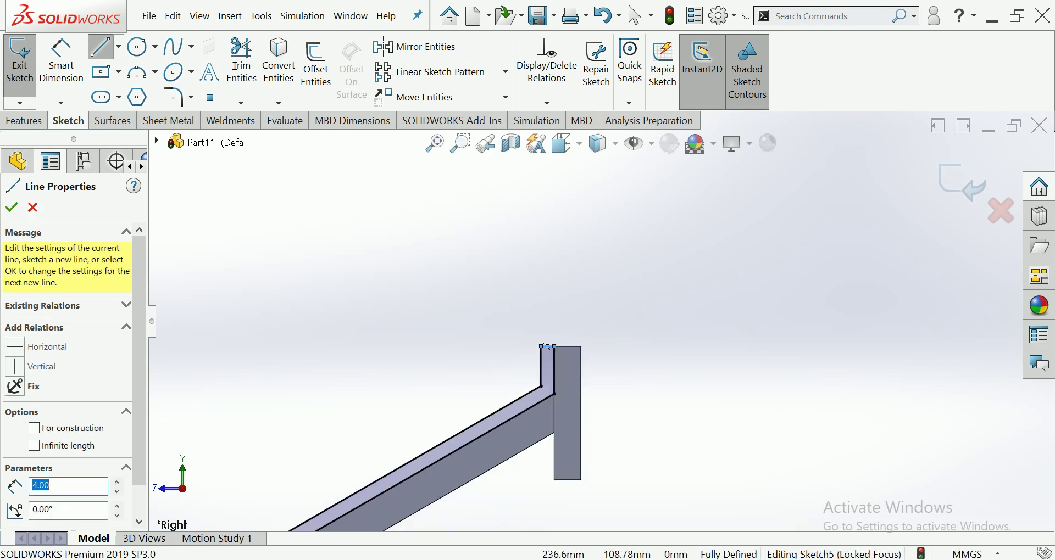
key("Escape")
scroll(495, 384, "up", 2)
- Extrude Sketch5 mid-plane 8 mm as a separate, unmerged rib body along the arm
scroll(494, 384, "up", 1)
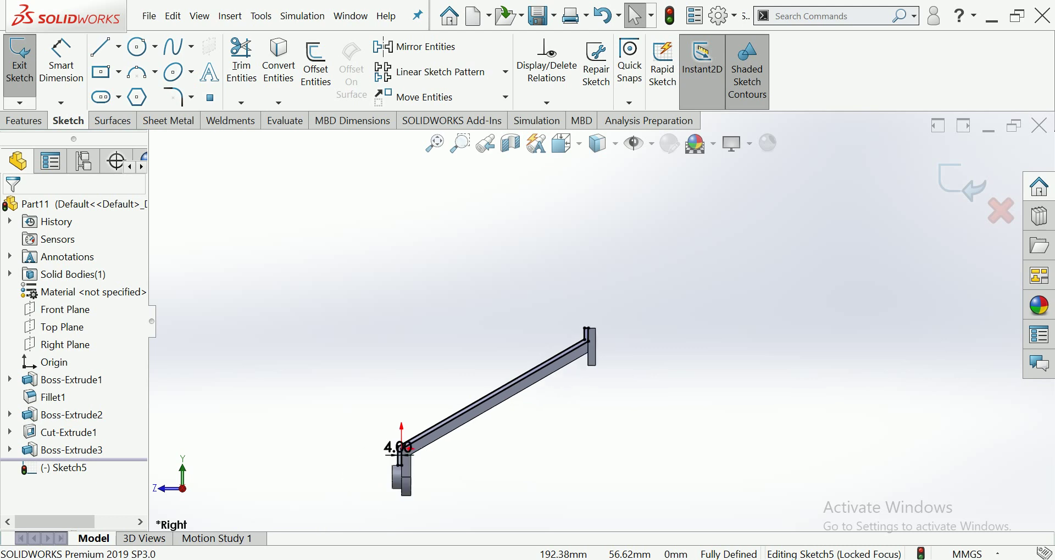
scroll(495, 385, "down", 1)
left_click(24, 120)
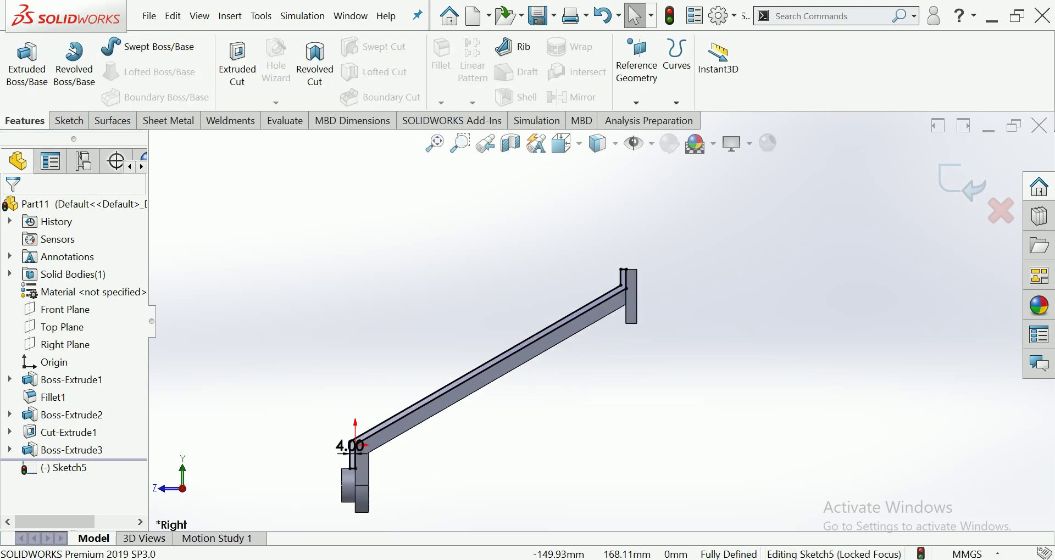
left_click(26, 60)
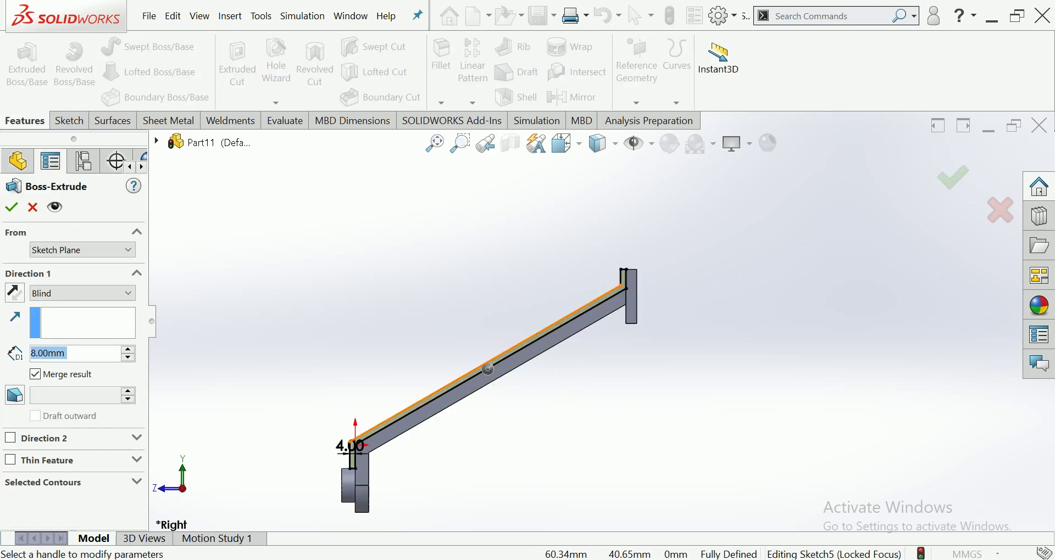
left_click(82, 294)
left_click(49, 376)
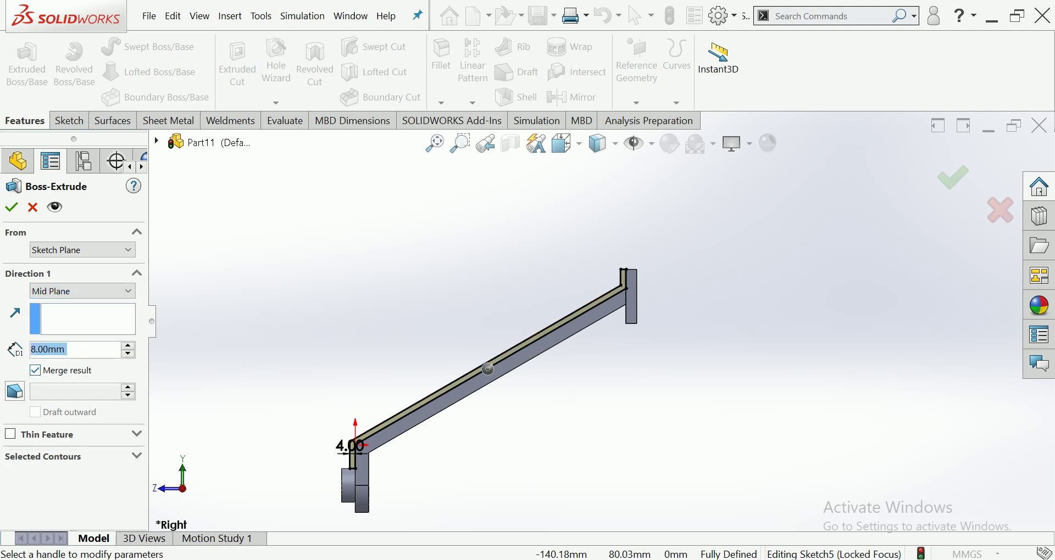
middle_click_drag(488, 368, 357, 434)
scroll(357, 434, "down", 2)
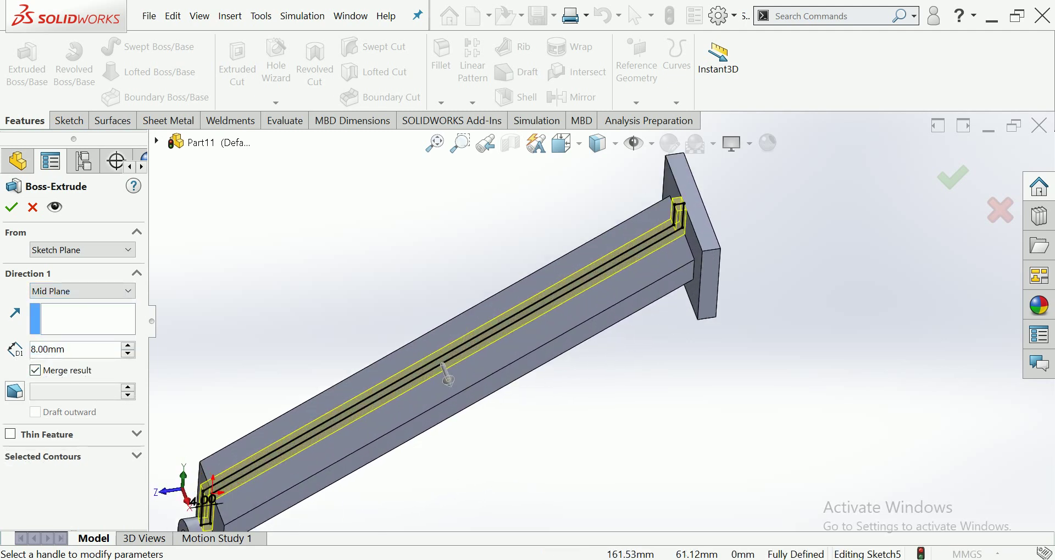
scroll(361, 423, "down", 2)
scroll(599, 318, "up", 2)
scroll(598, 319, "up", 2)
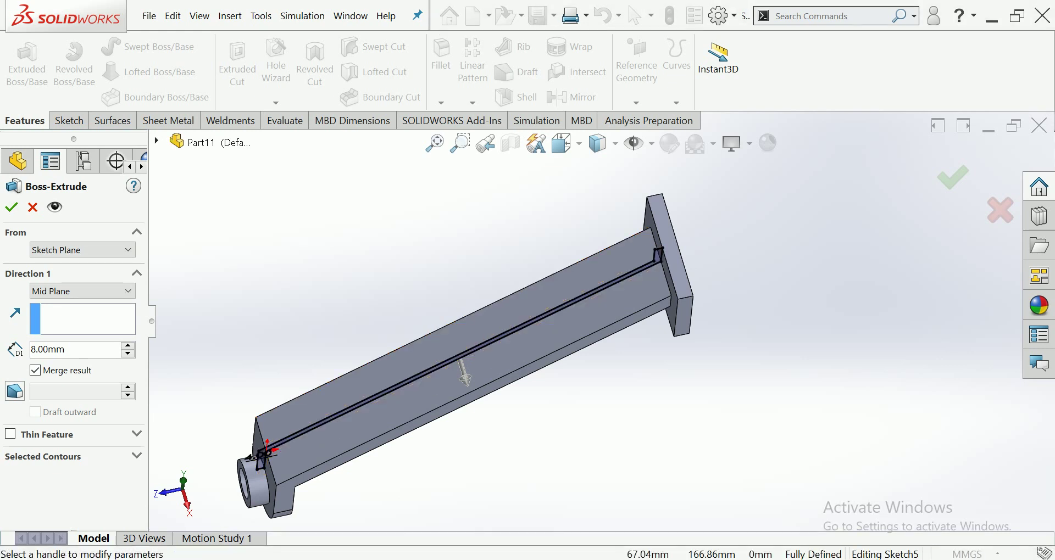
left_click(35, 370)
left_click(11, 207)
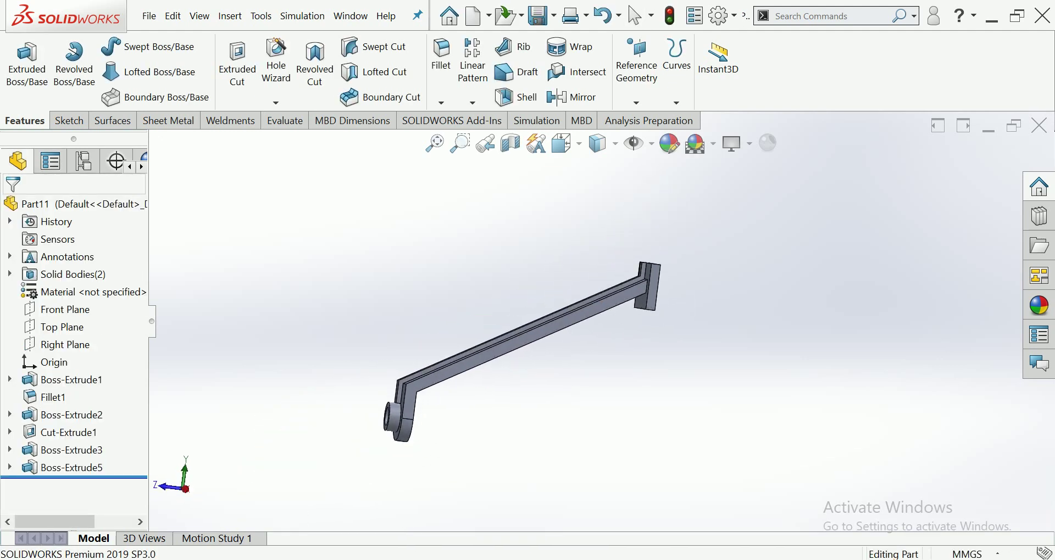
scroll(471, 396, "down", 3)
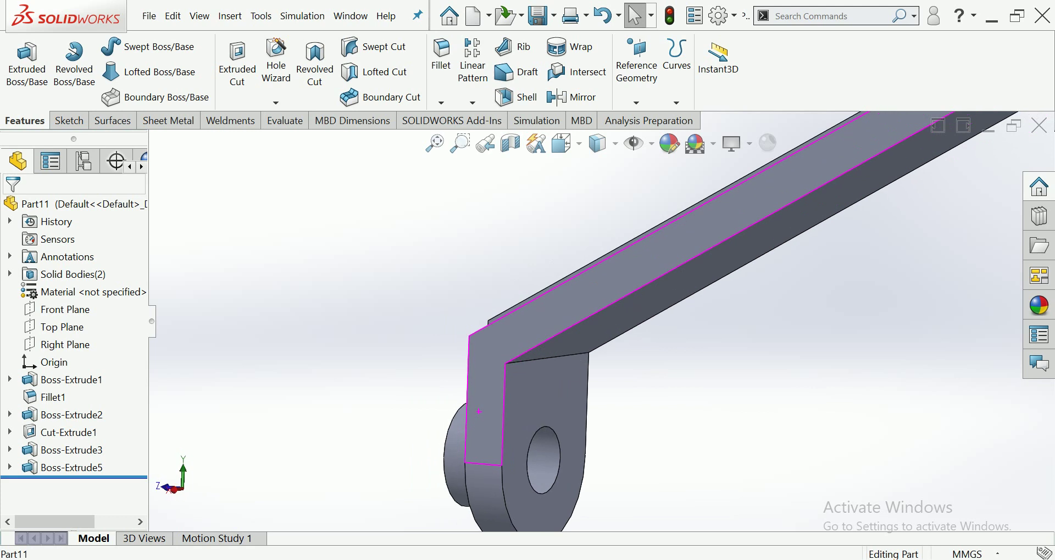
middle_click_drag(472, 396, 549, 357)
- Start a new sketch on the end plate's outer face, viewed normal to it
key("f")
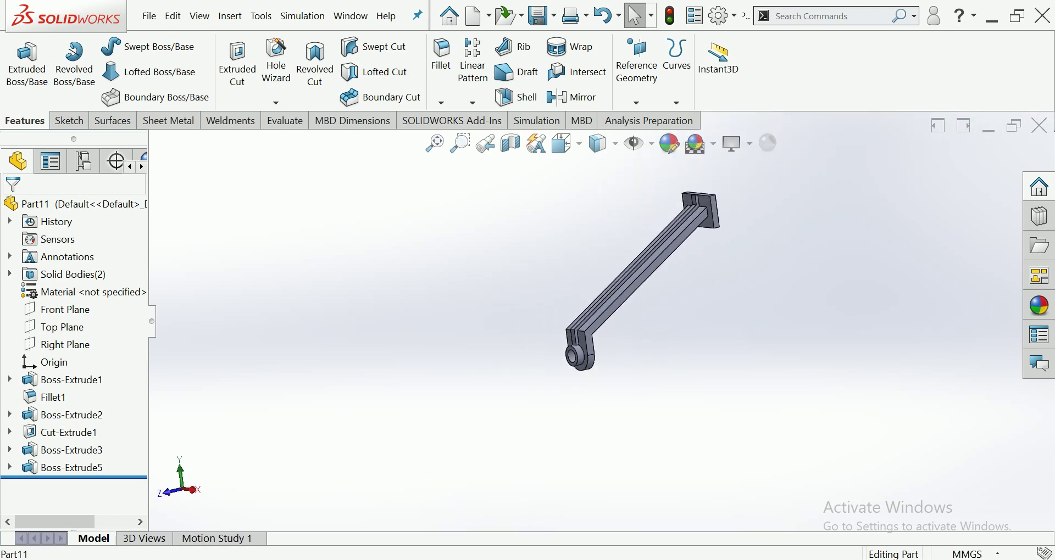
scroll(682, 233, "down", 3)
scroll(681, 233, "down", 2)
left_click(701, 215)
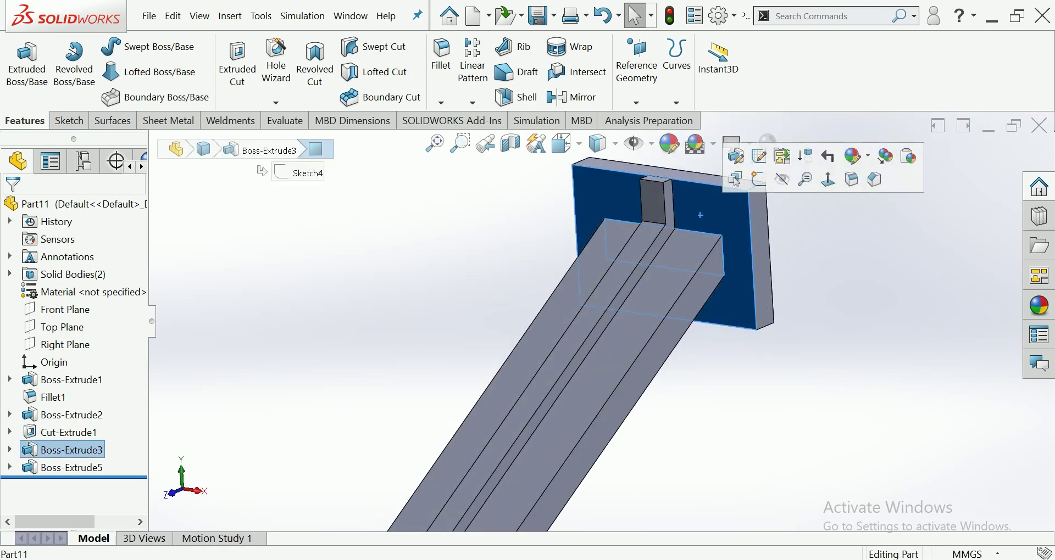
left_click(748, 181)
left_click(561, 144)
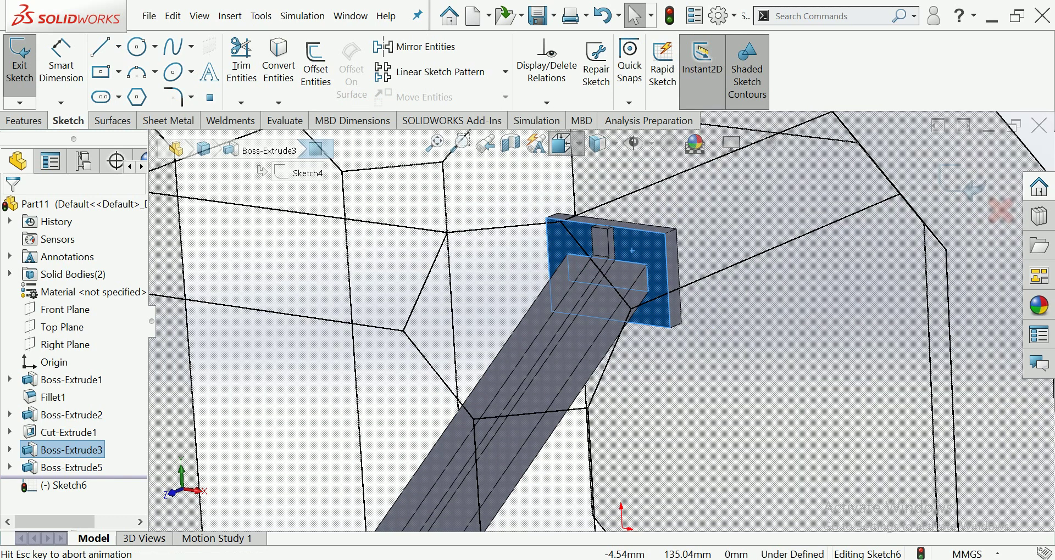
left_click(667, 248)
scroll(582, 204, "down", 3)
scroll(582, 203, "down", 1)
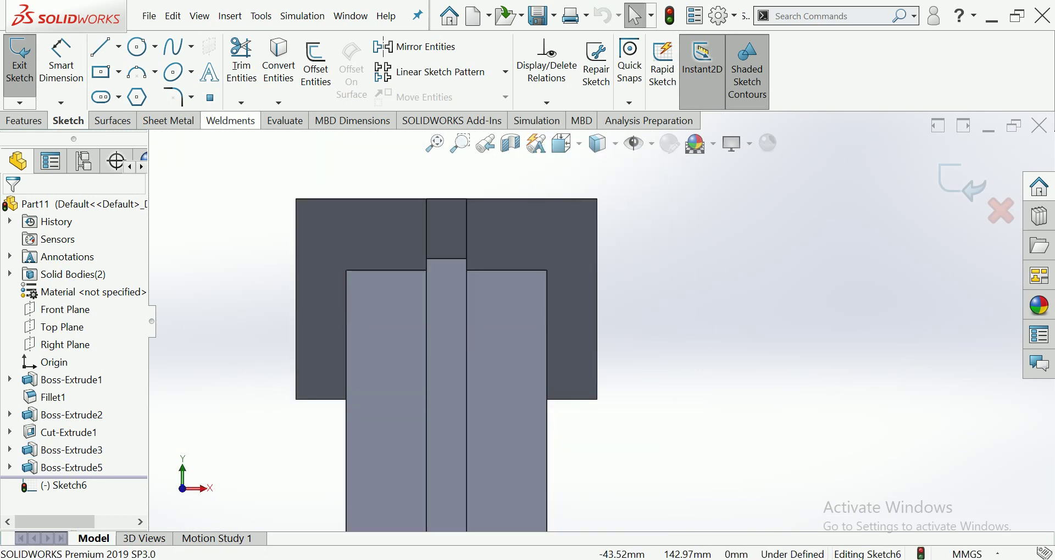
left_click(118, 72)
left_click(151, 115)
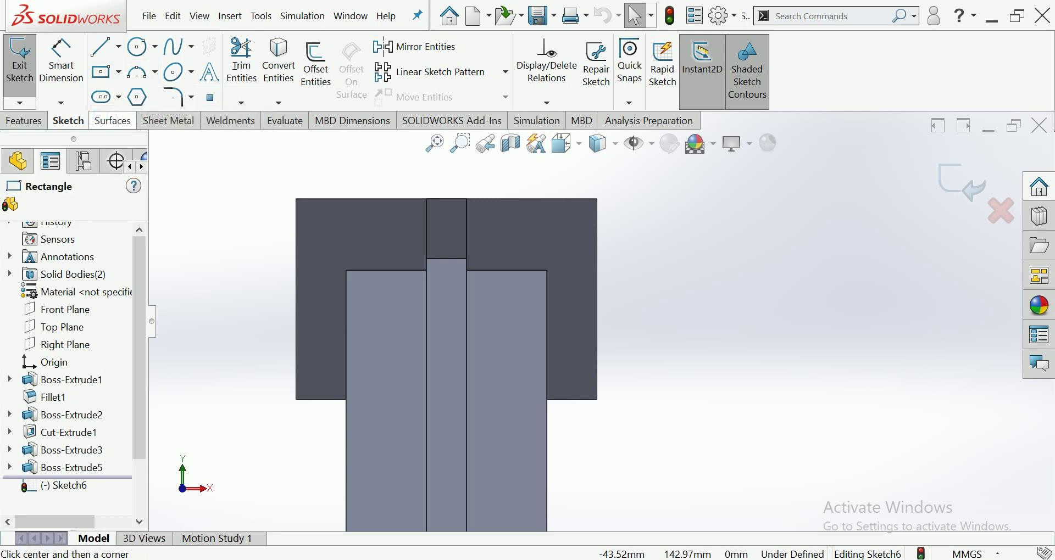
- Draw a construction centerline from the plate's top edge to its bottom edge
middle_click_drag(494, 330, 550, 297)
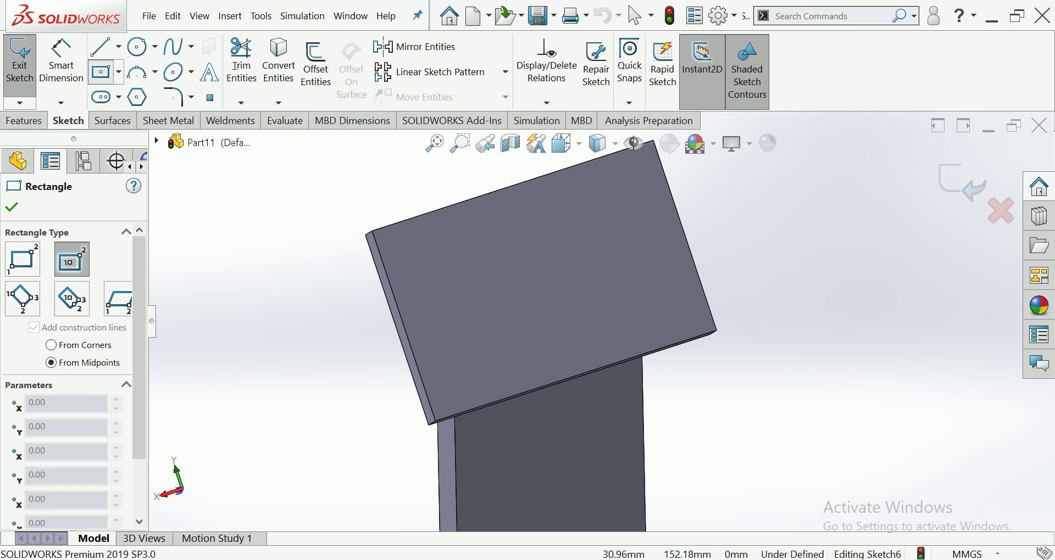
left_click(118, 46)
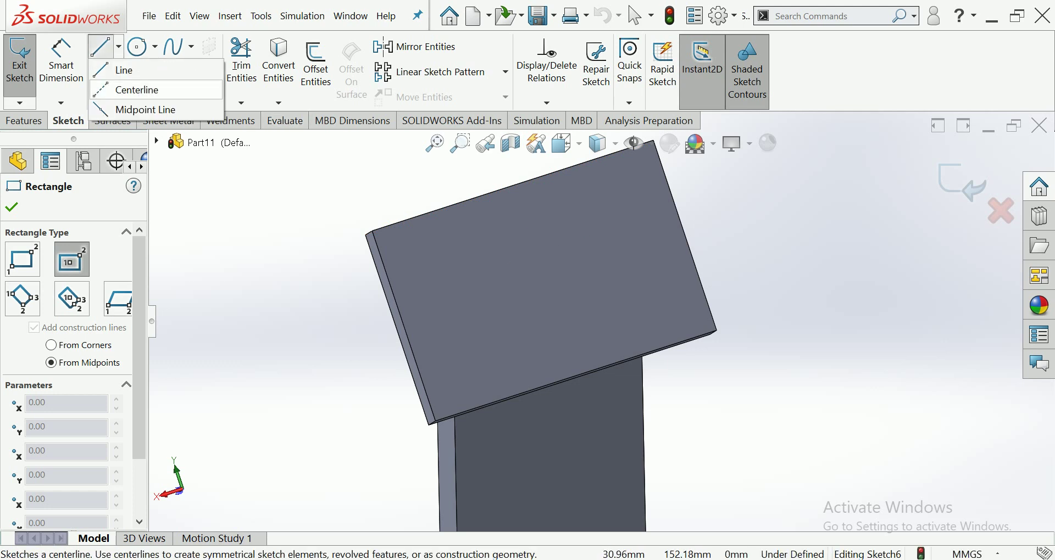
left_click(137, 87)
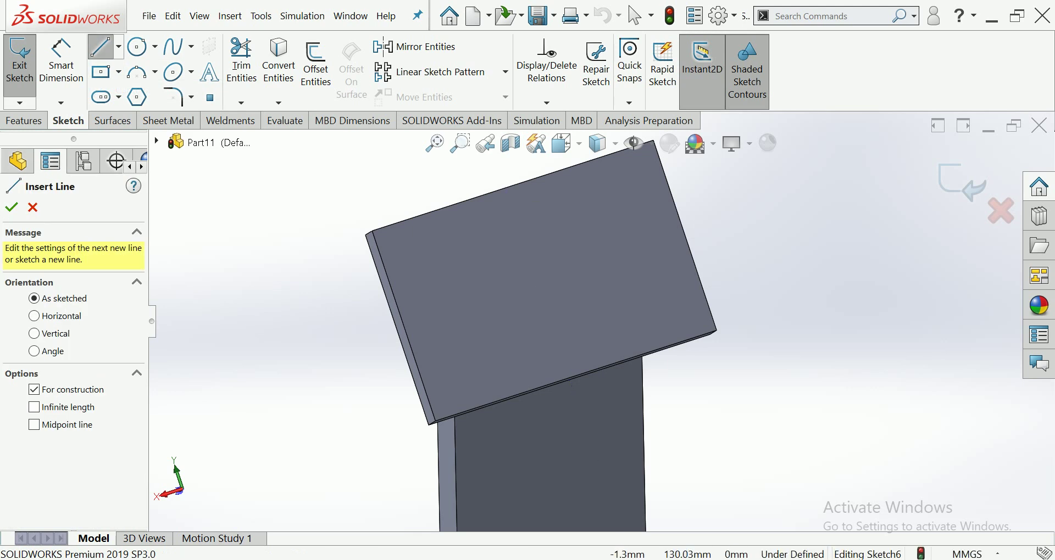
mouse_move(538, 220)
middle_mouse_down()
mouse_move(551, 207)
mouse_move(612, 201)
middle_mouse_up()
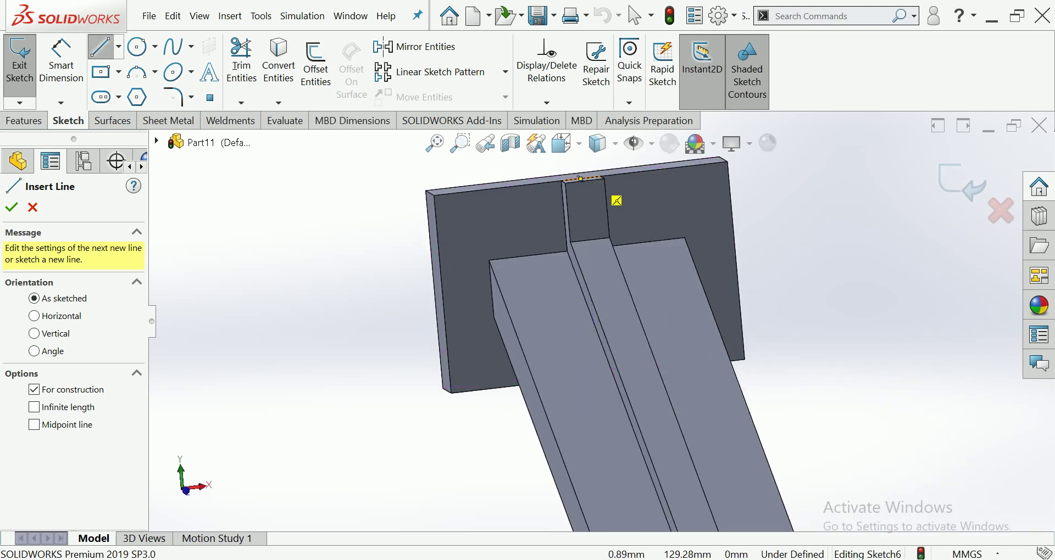
left_click(580, 179)
middle_click_drag(608, 387, 603, 471)
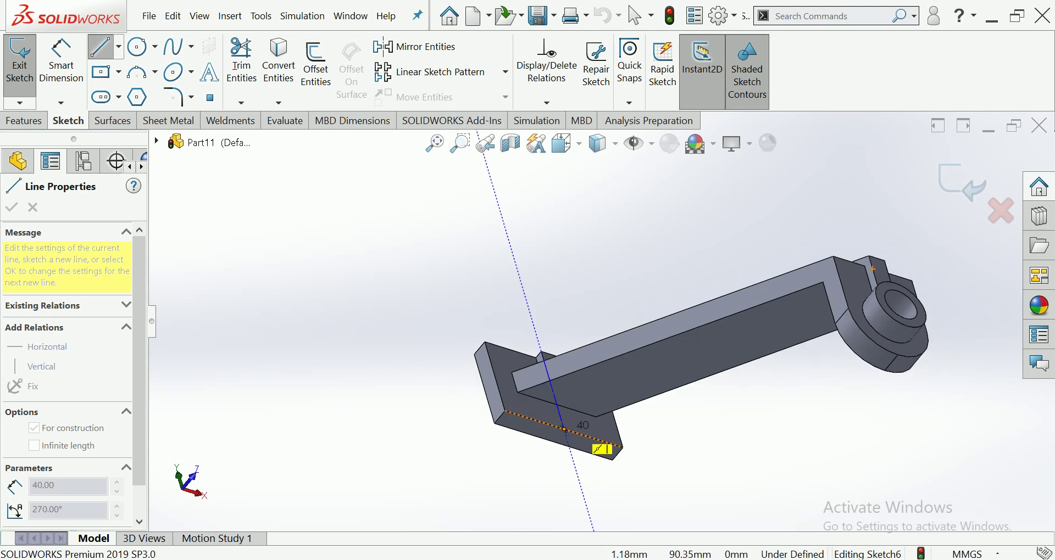
left_click(593, 449)
middle_click_drag(593, 449, 555, 258)
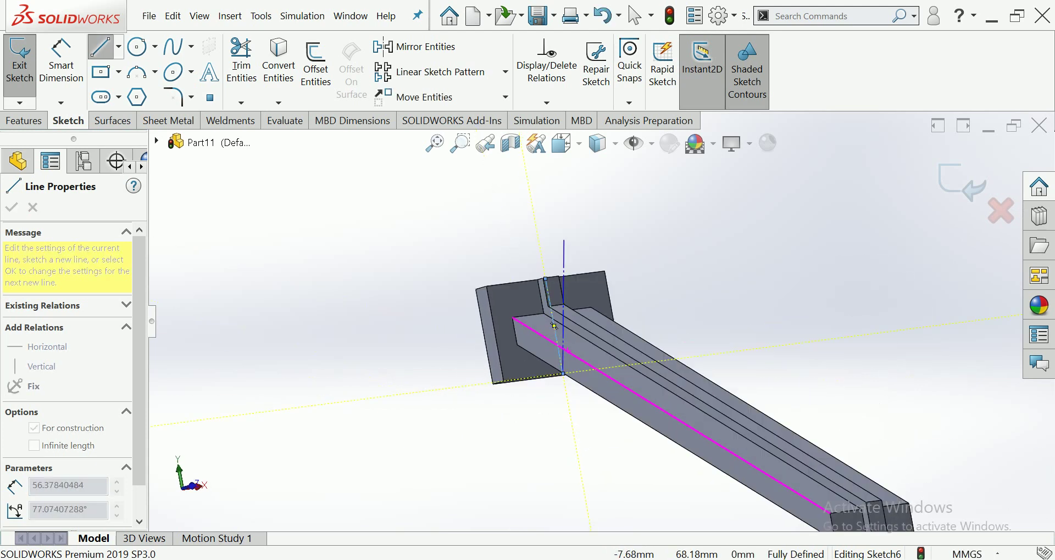
- Draw a centre rectangle on the centerline and make it construction geometry
key("Escape")
left_click(101, 72)
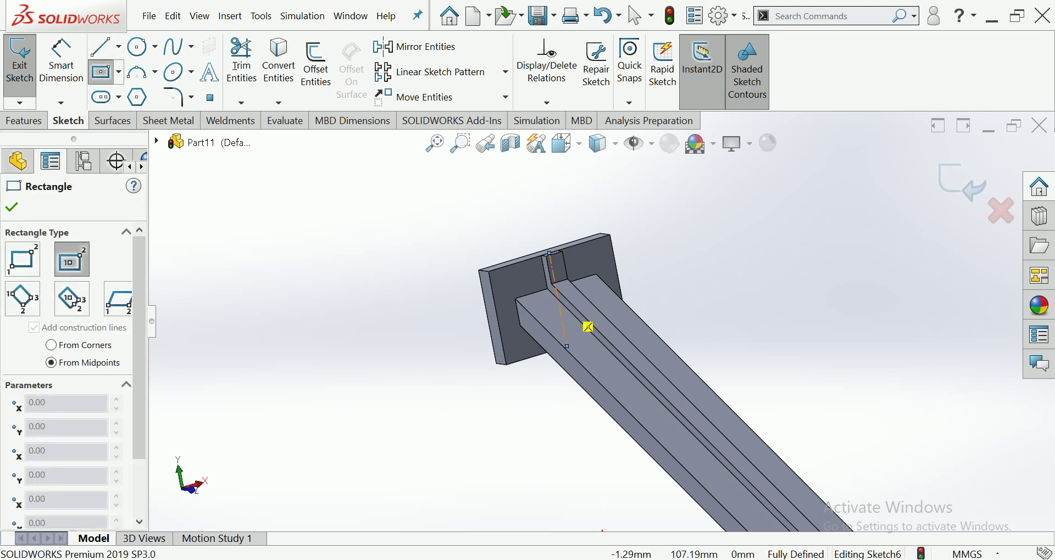
left_click(584, 312)
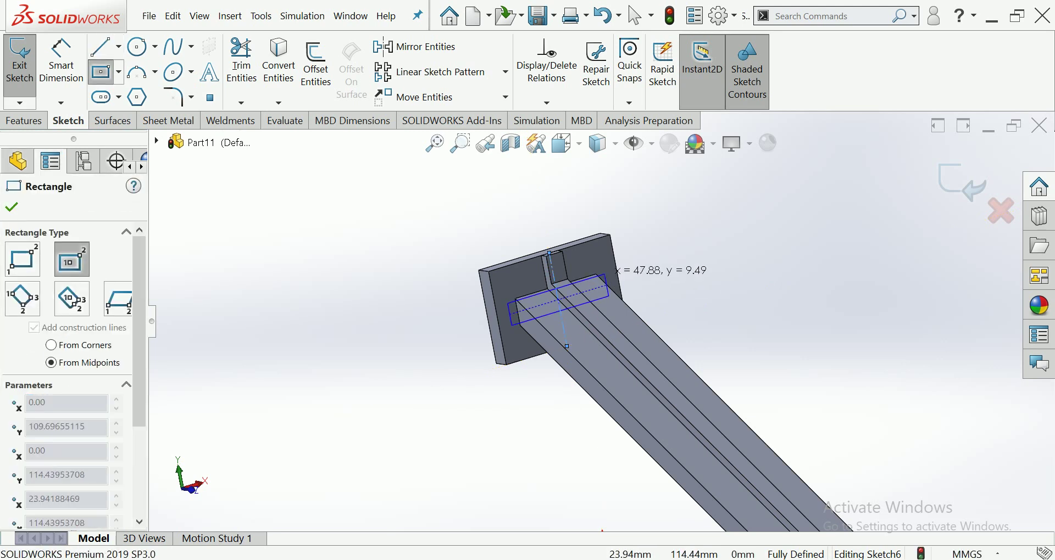
middle_click_drag(616, 272, 577, 267)
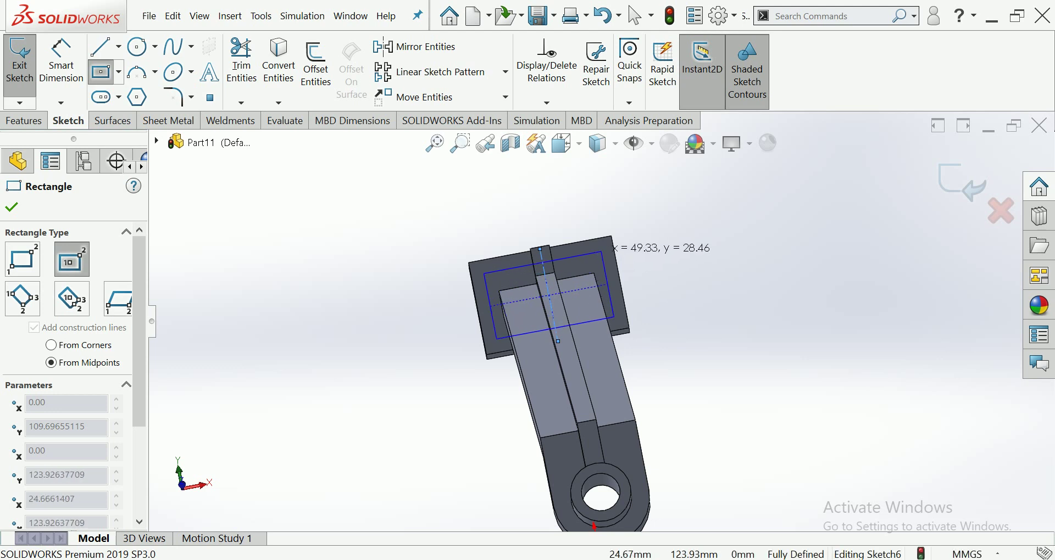
left_click(602, 251)
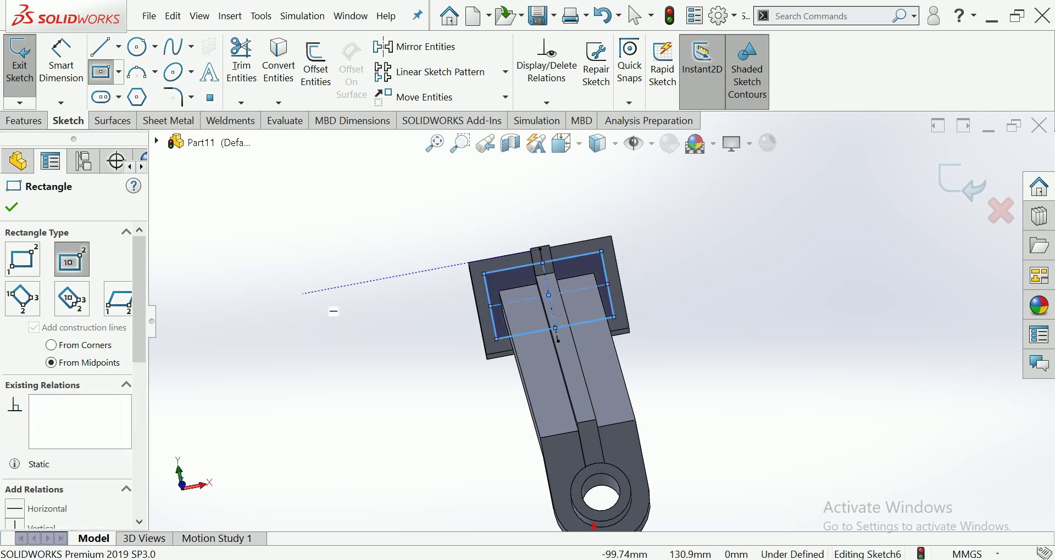
scroll(71, 357, "down", 5)
left_click(33, 376)
scroll(584, 293, "down", 3)
key("Escape")
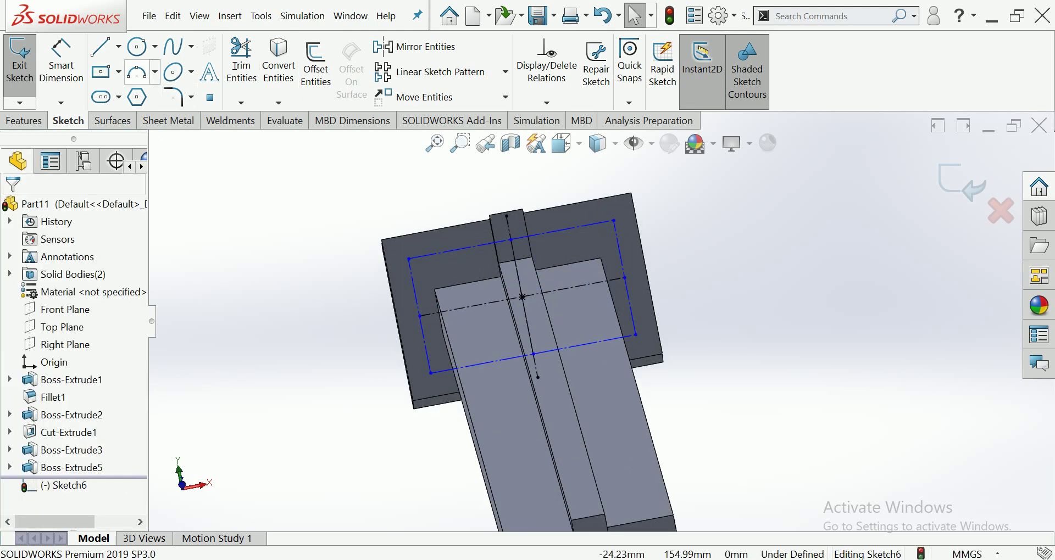
- Dimension the construction rectangle 50 wide and 30 tall
left_click(61, 61)
left_click(439, 253)
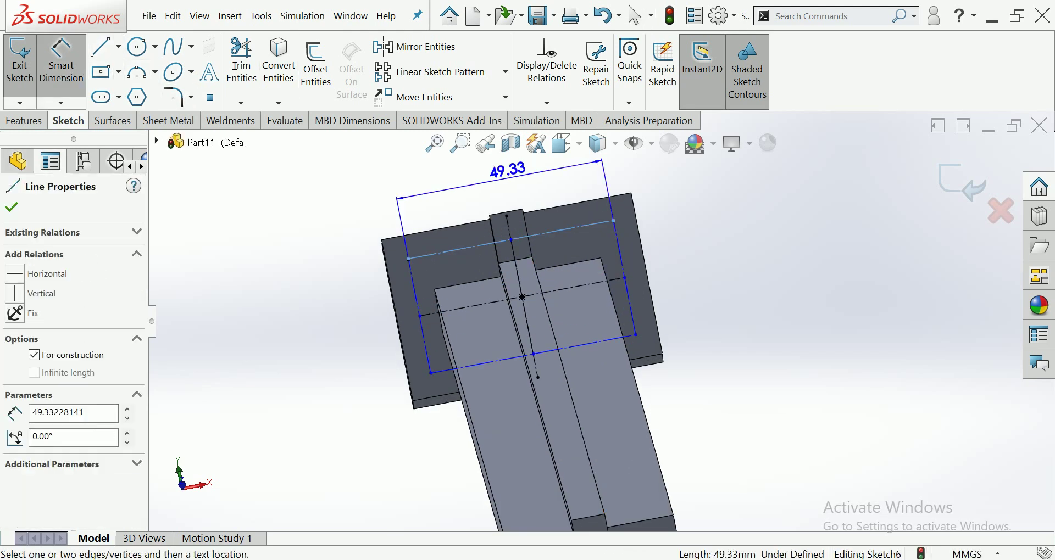
left_click(494, 177)
type("50")
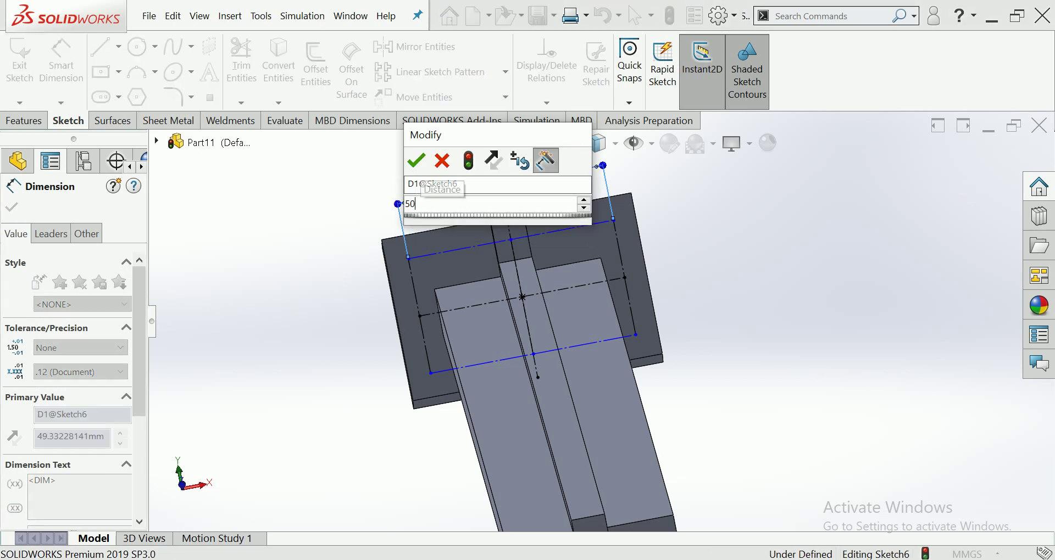
key("Return")
left_click(418, 319)
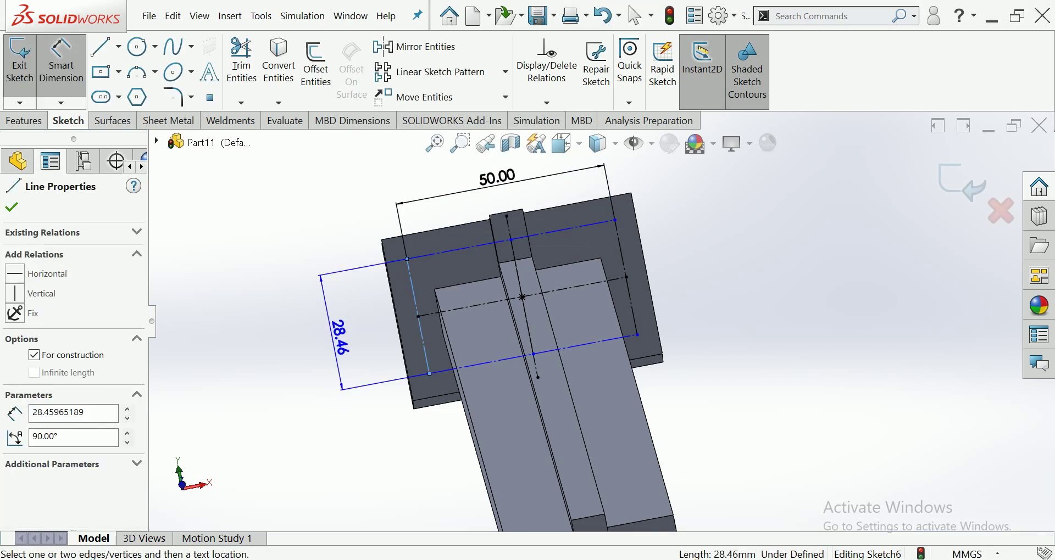
left_click(338, 325)
type("30")
key("Return")
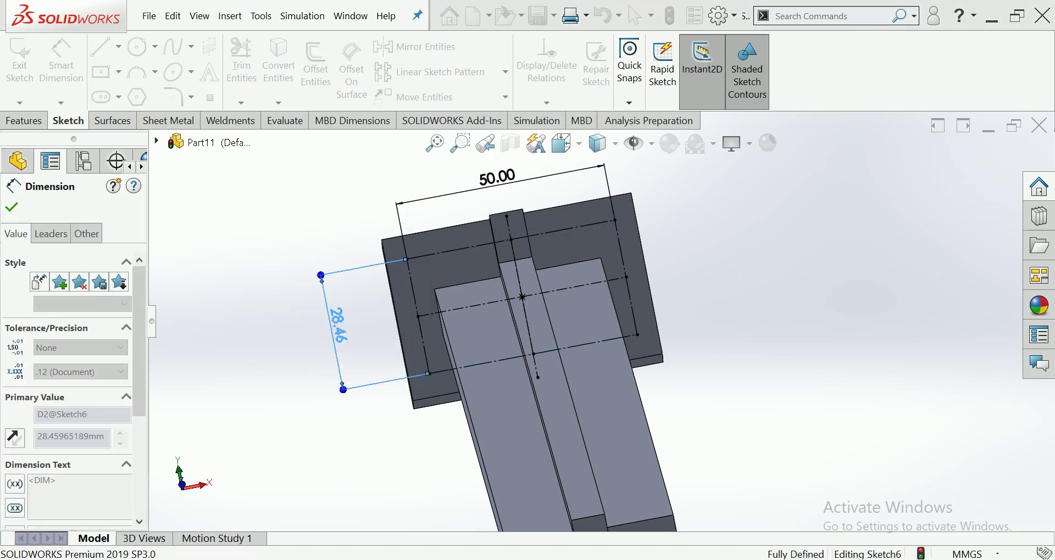
scroll(600, 323, "up", 3)
key("Escape")
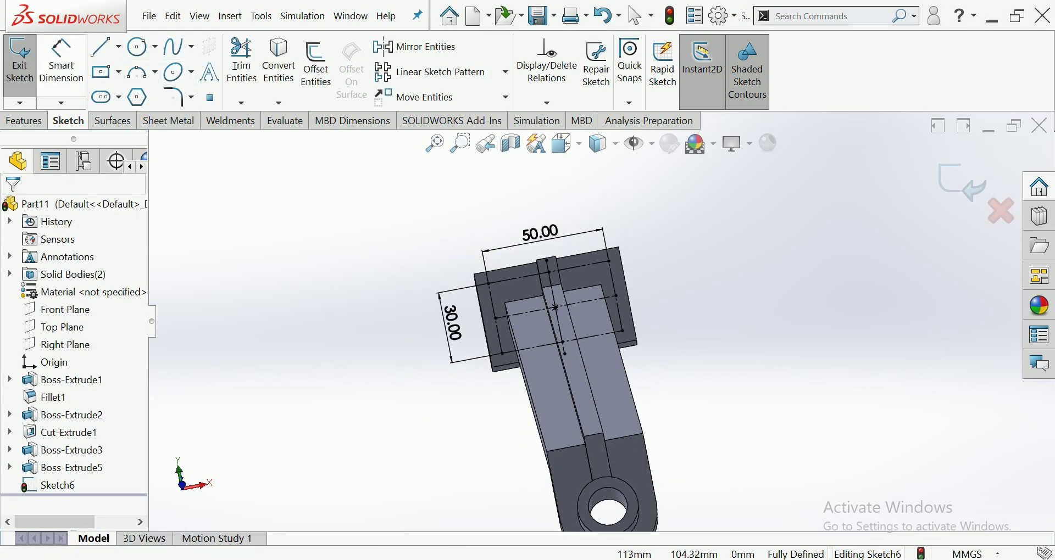
- Draw four small circles centred on the corners of the 50 by 30 construction rectangle
left_click(137, 48)
scroll(448, 291, "down", 3)
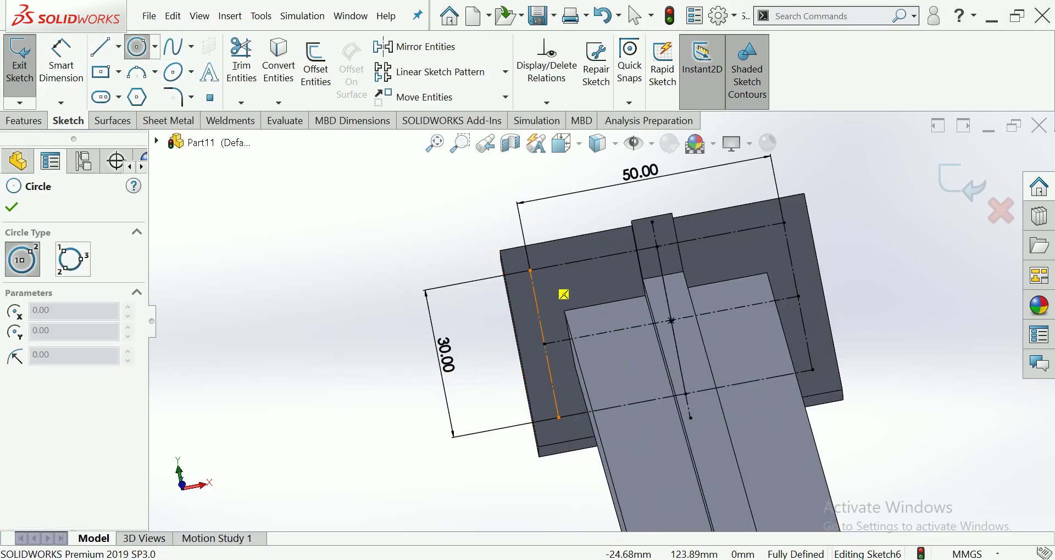
left_click(530, 271)
left_click(540, 269)
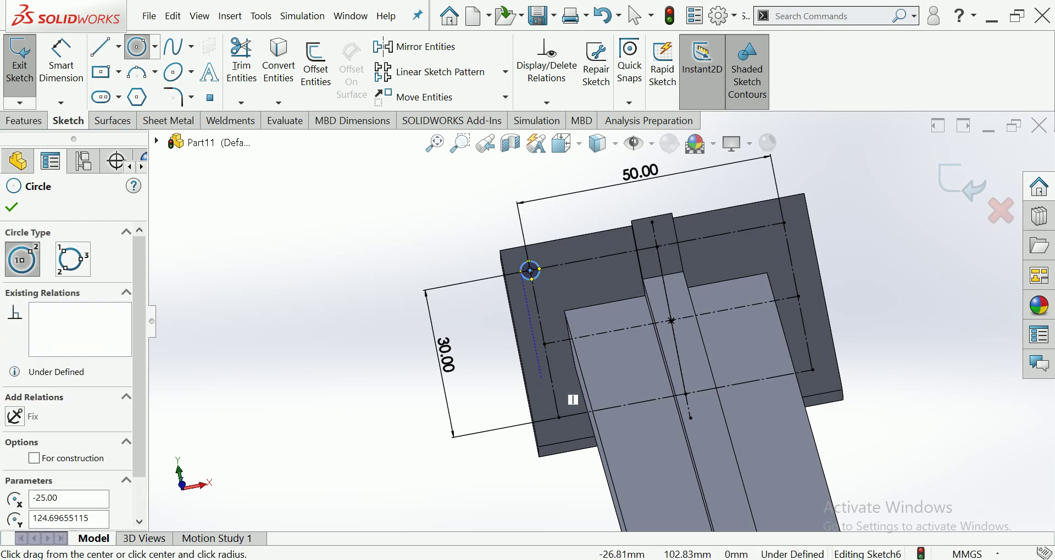
left_click(559, 418)
left_click(569, 416)
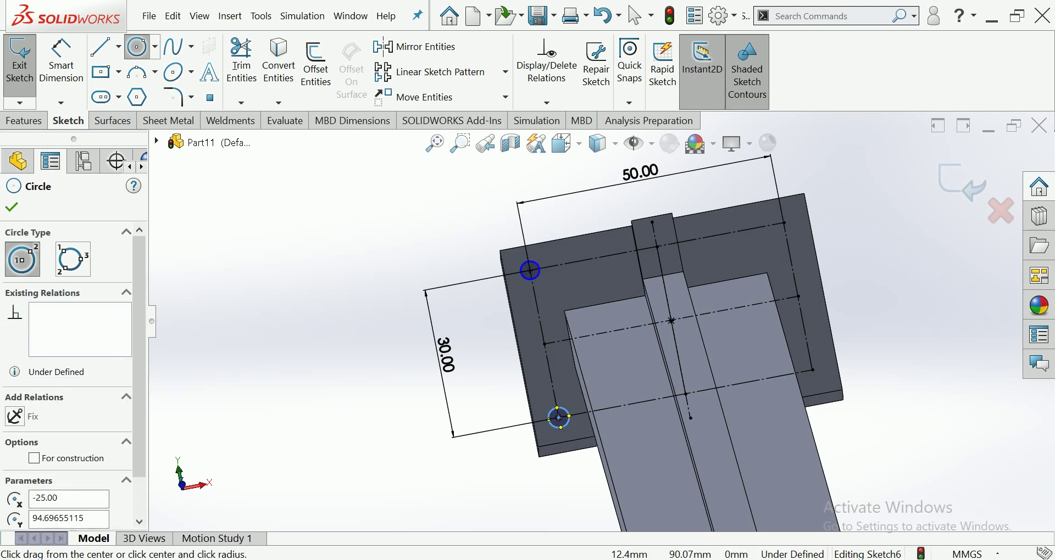
left_click(813, 370)
left_click(823, 369)
left_click(784, 223)
left_click(795, 223)
key("Escape")
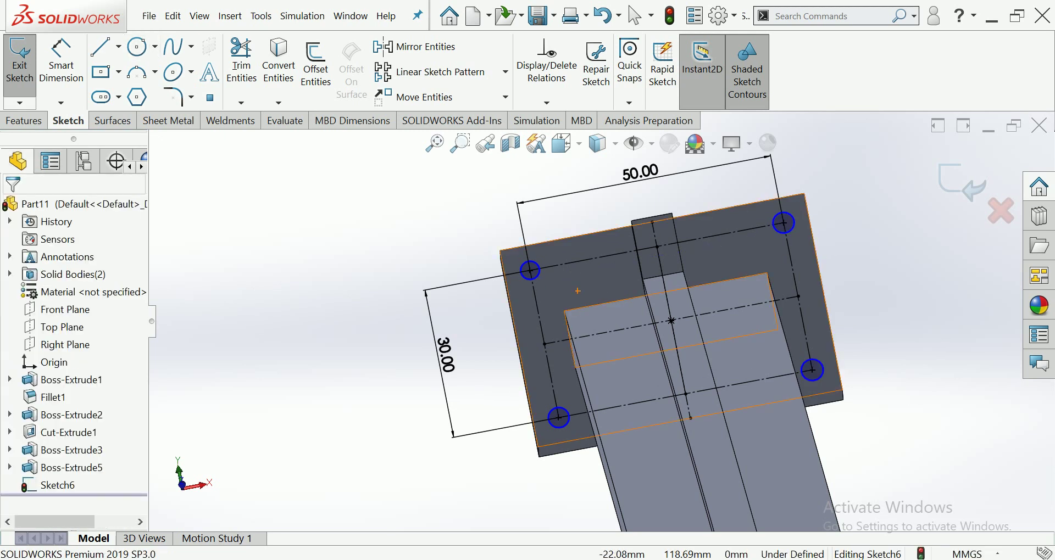
- Make all four corner circles equal in size with an Equal relation
left_click(536, 265)
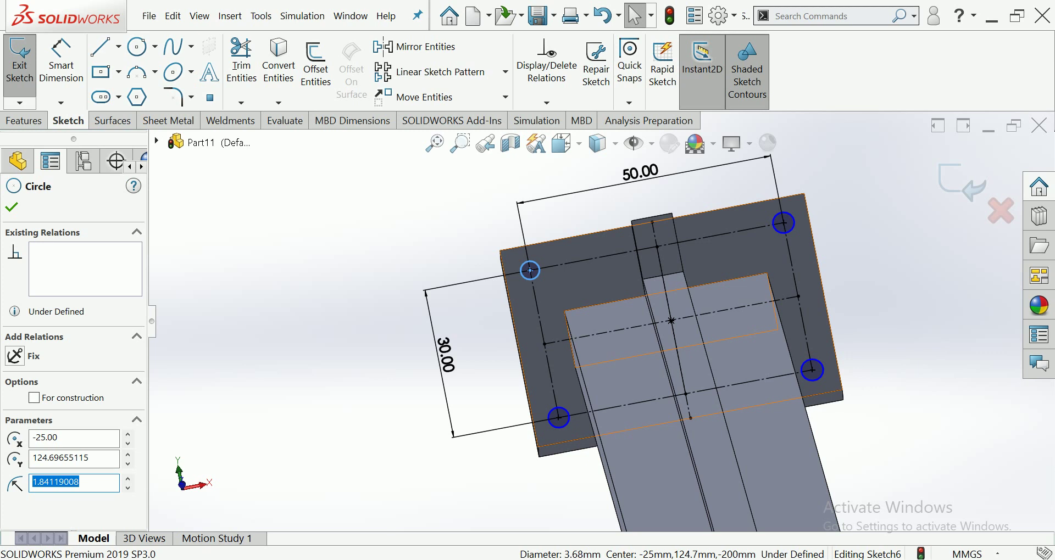
left_click(784, 223, "ctrl")
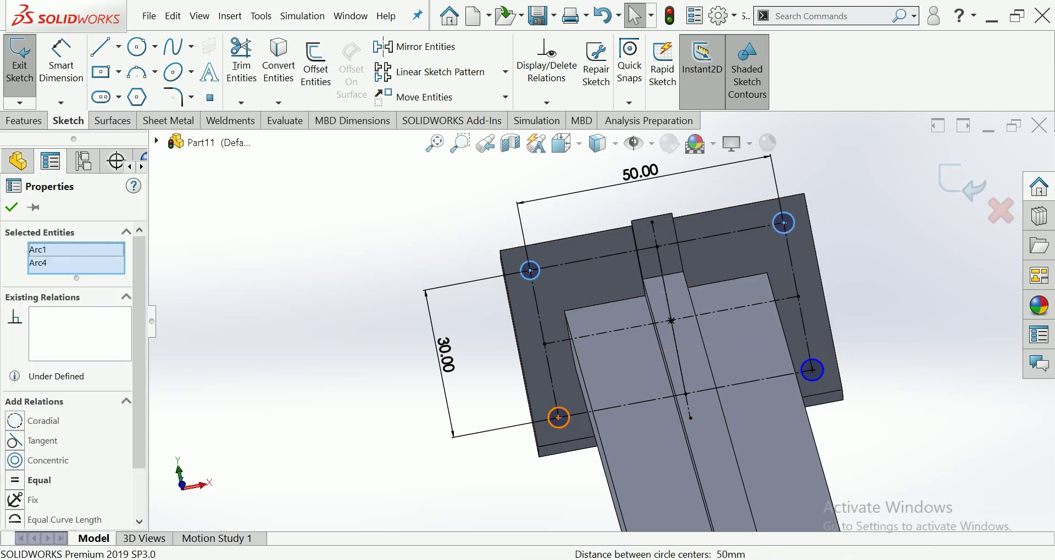
left_click(558, 417, "ctrl")
left_click(812, 370, "ctrl")
left_click(15, 487)
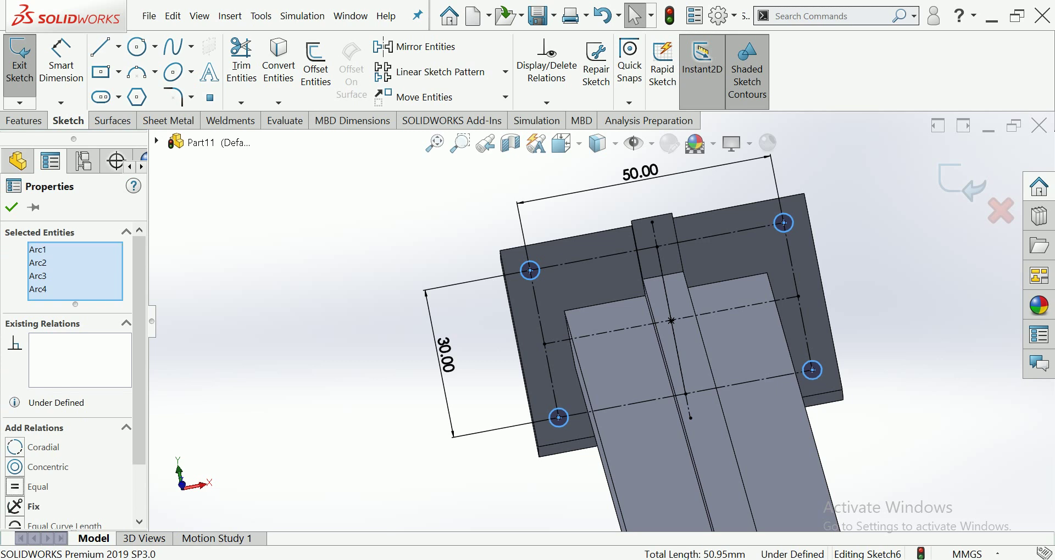
- Dimension the upper-left circle to a 4 mm diameter, fully defining the sketch
left_click(61, 60)
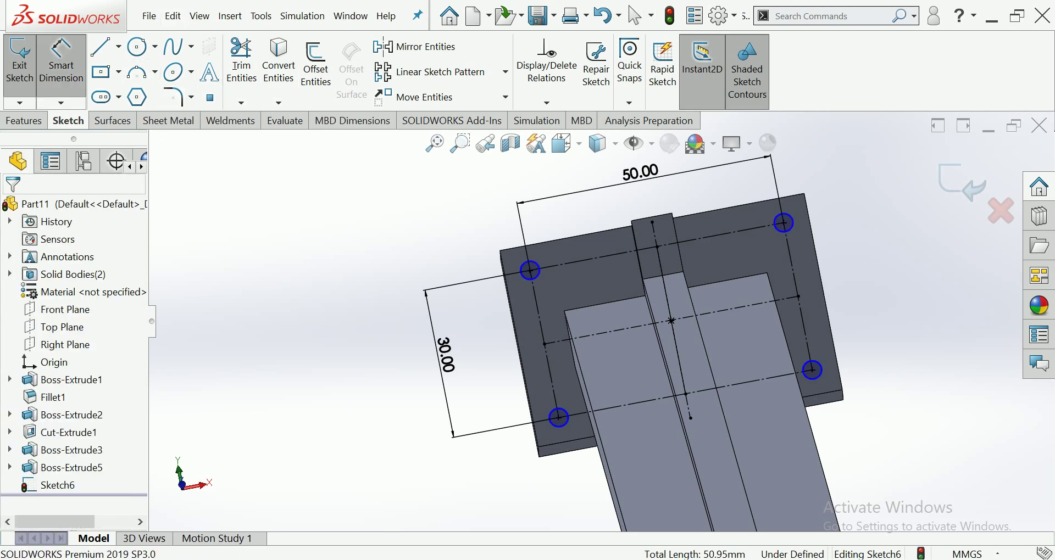
left_click(536, 276)
left_click(411, 236)
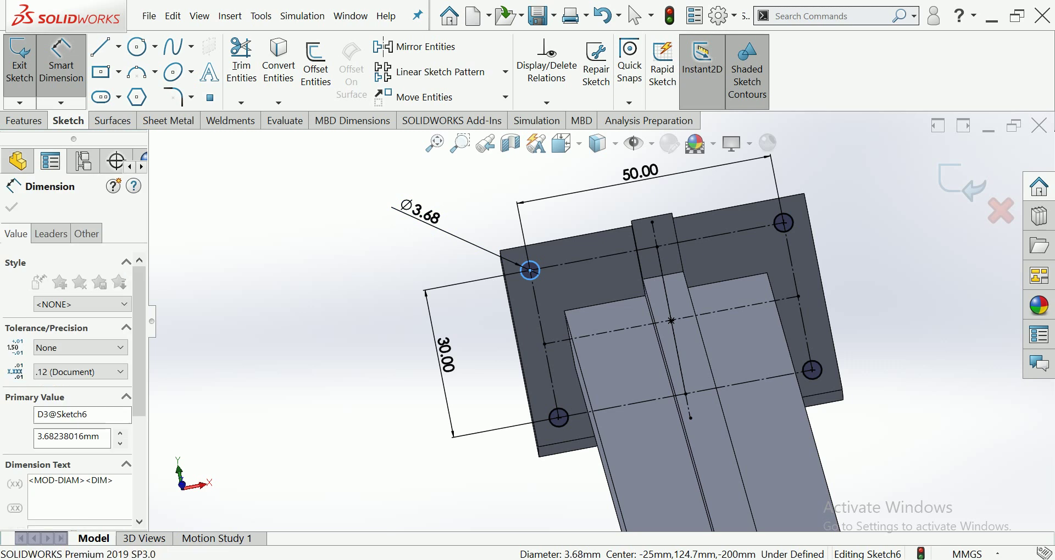
type("4")
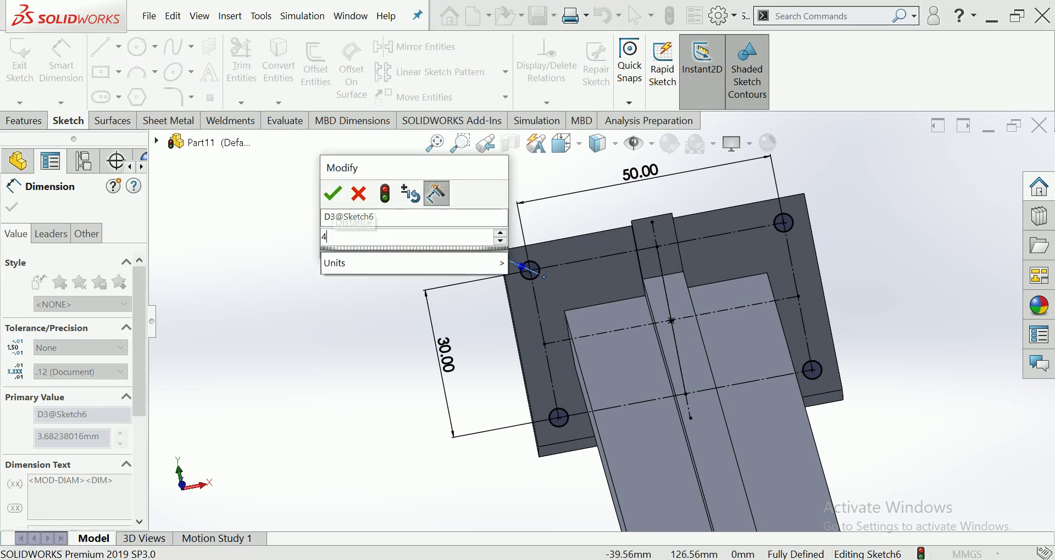
key("Return")
key("Escape")
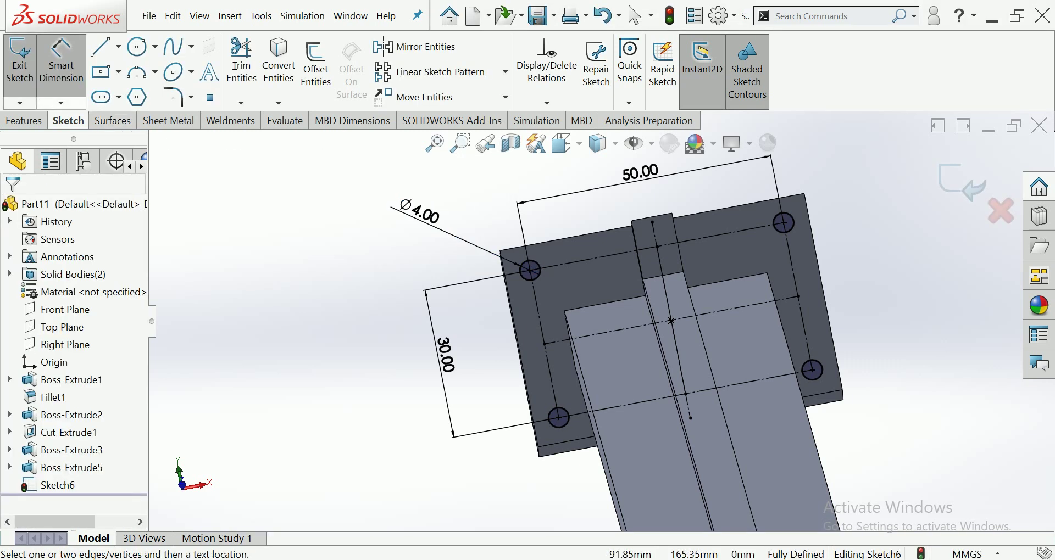
key("Escape")
left_click(24, 120)
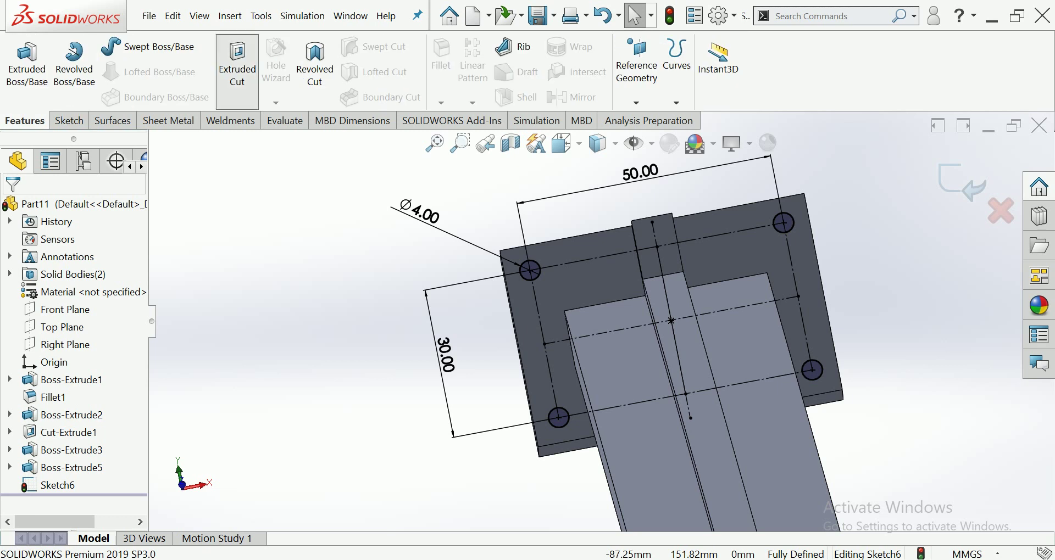
- Cut the four Ø4 circles Through All into the end plate as Cut-Extrude2
left_click(237, 66)
left_click(77, 293)
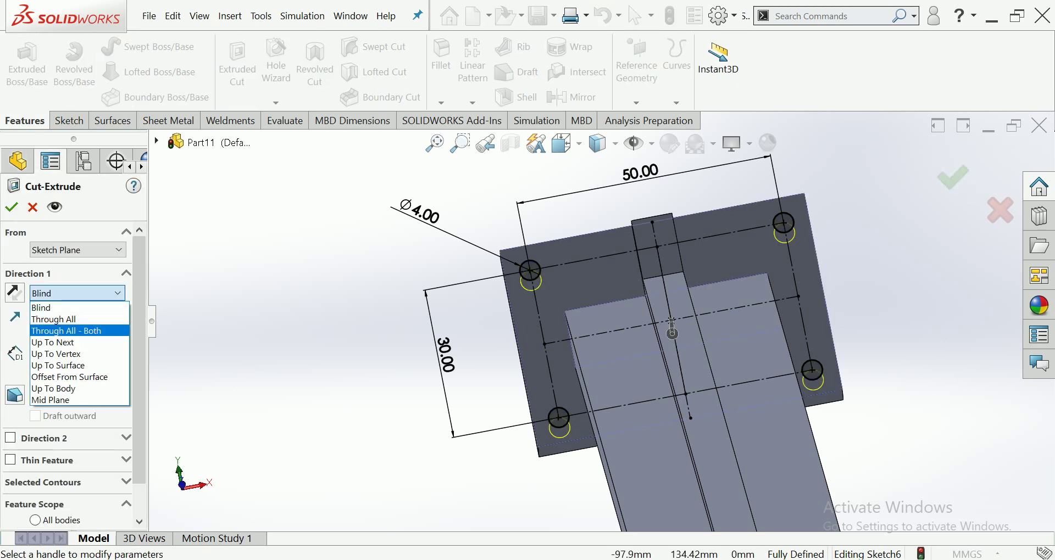
left_click(52, 314)
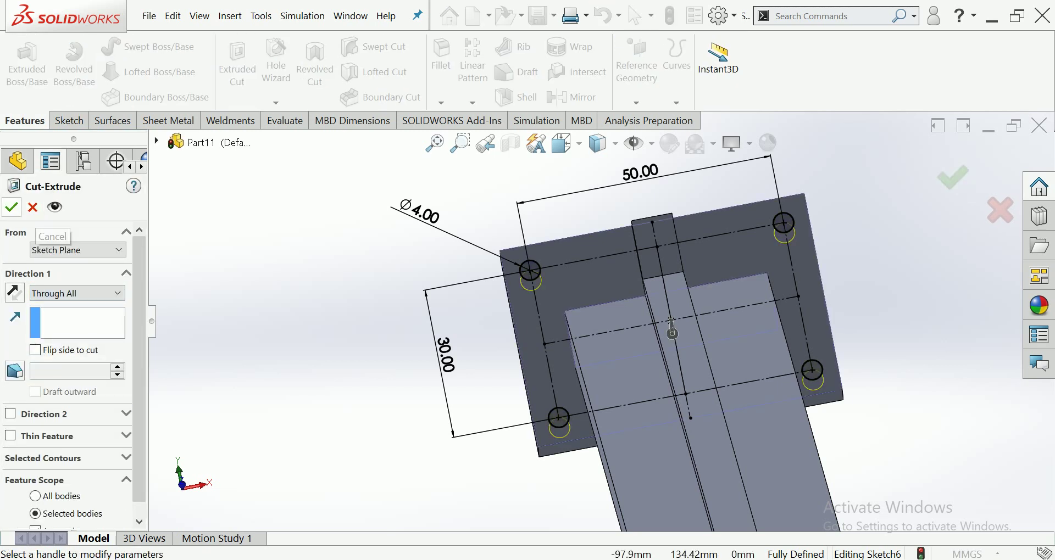
key("Return")
mouse_move(672, 330)
middle_mouse_down()
mouse_move(548, 301)
mouse_move(604, 329)
middle_mouse_up()
scroll(604, 330, "up", 5)
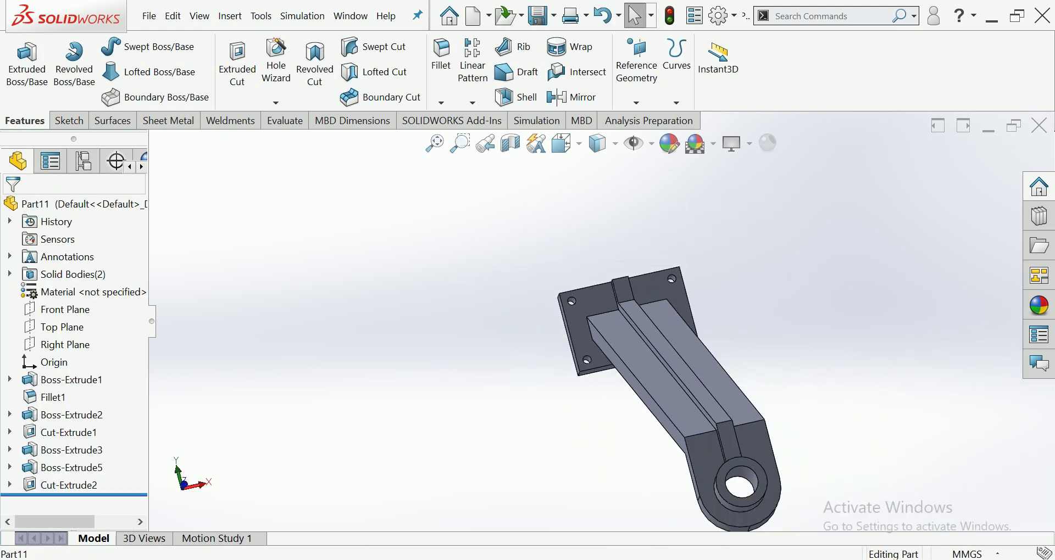
- Assign AISI 1020 steel as the part's material through Edit Material
key("Right")
key("Right")
key("Right")
key("Right")
key("shift+z")
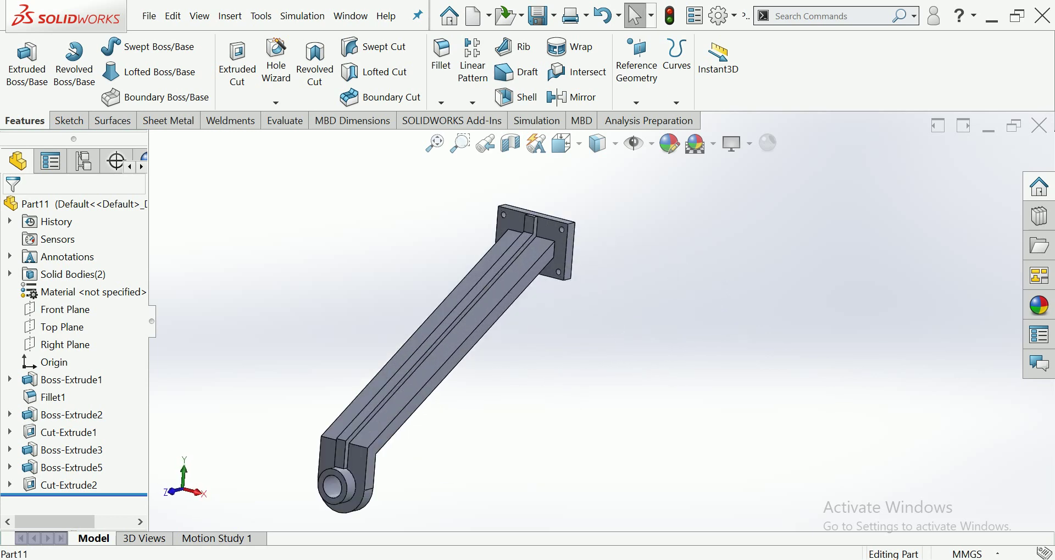
right_click(125, 293)
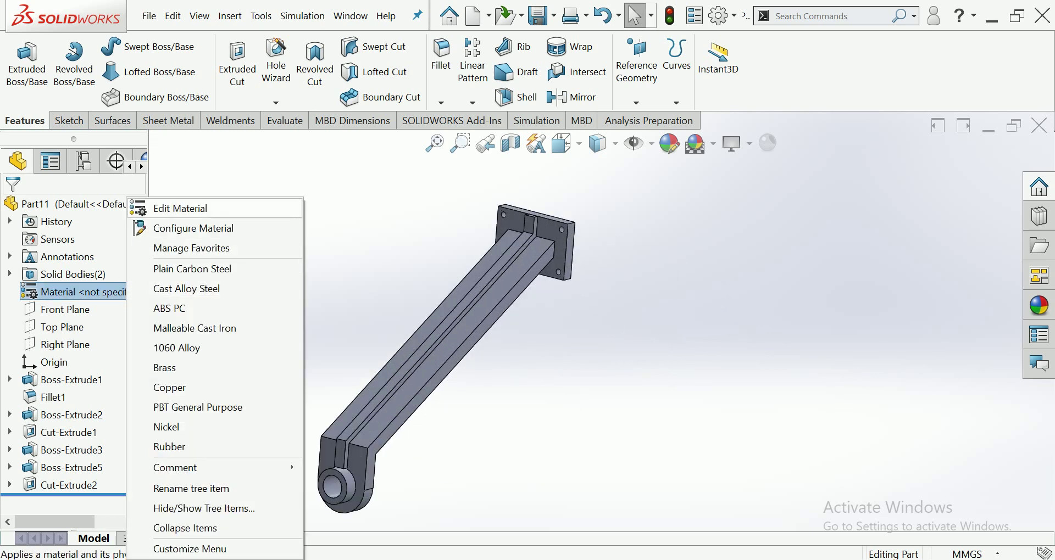
left_click(180, 208)
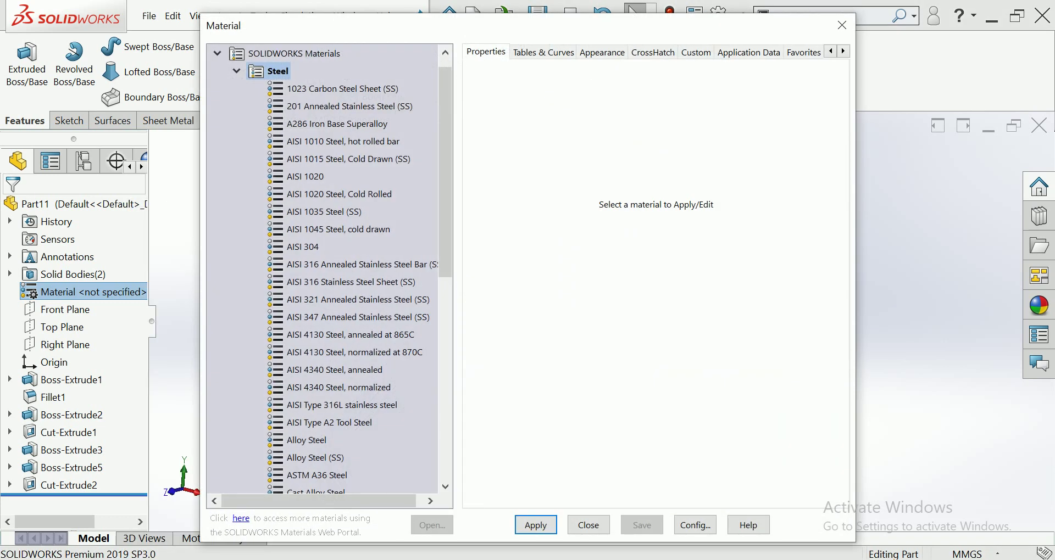
left_click(306, 177)
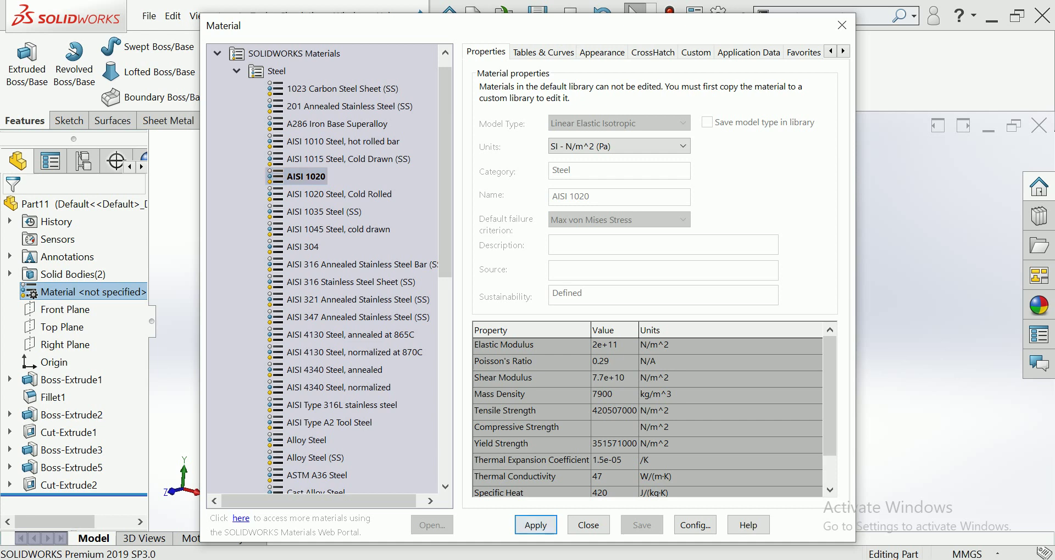
left_click(588, 526)
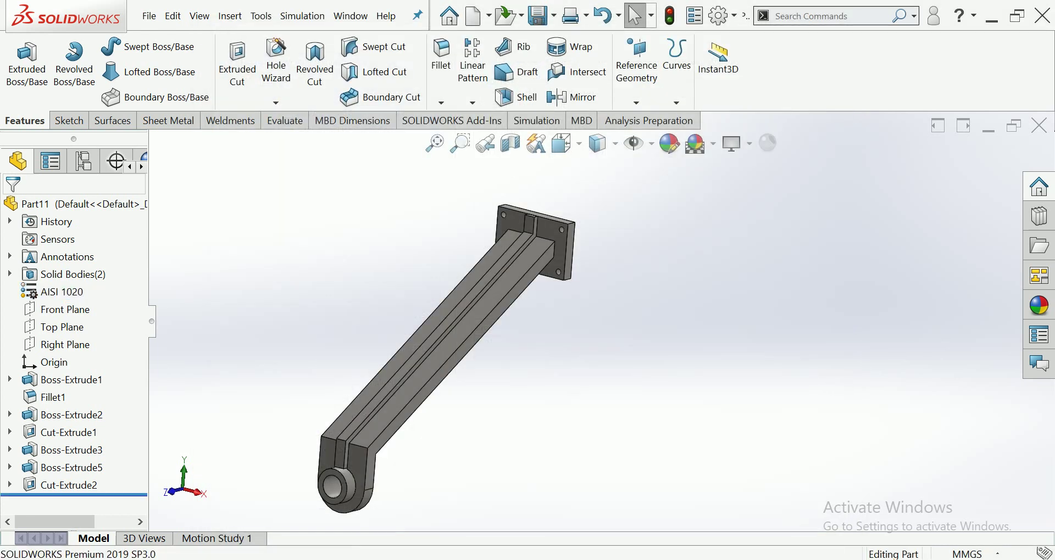
scroll(583, 240, "up", 2)
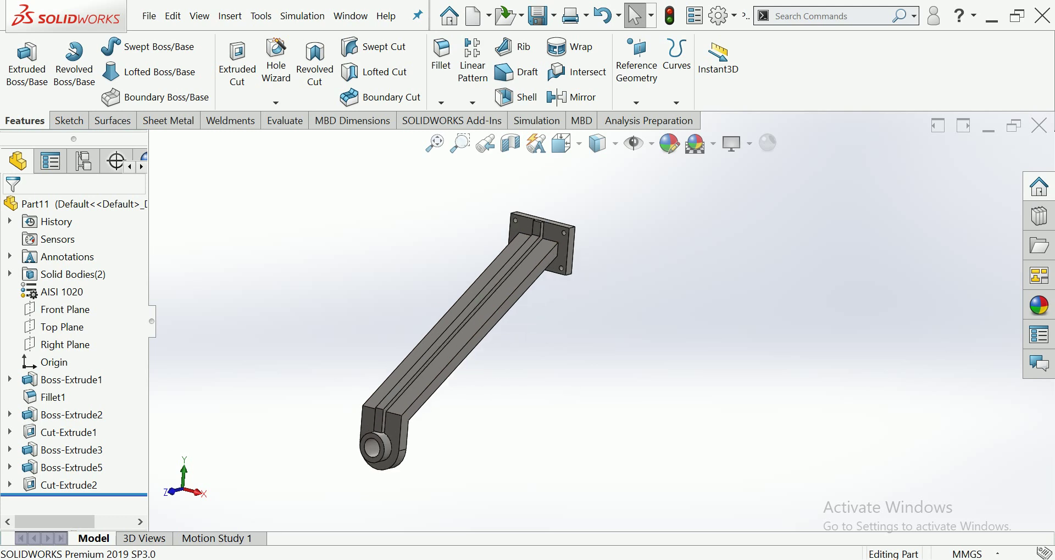